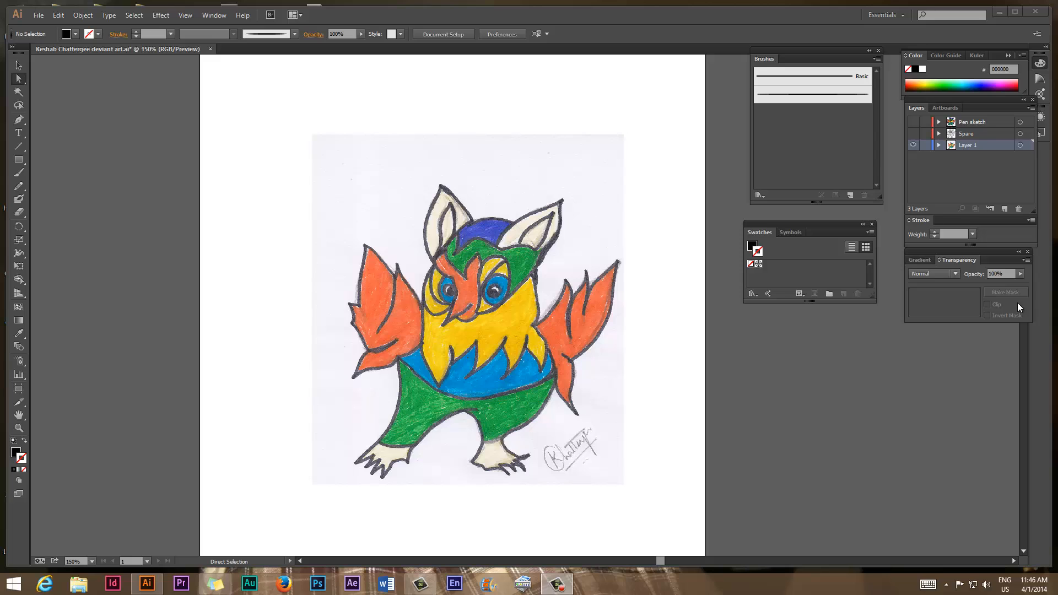
Step: View the finished artwork on the Pen sketch layer by itself, and return to showing only Layer 1
click(913, 145)
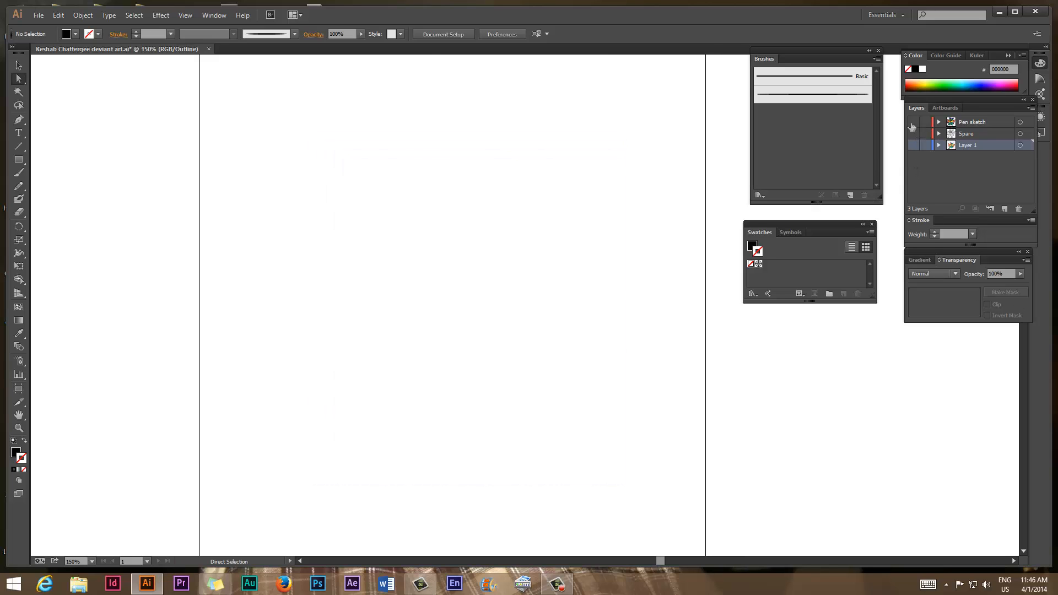
click(912, 122)
scroll(634, 298, up, 2)
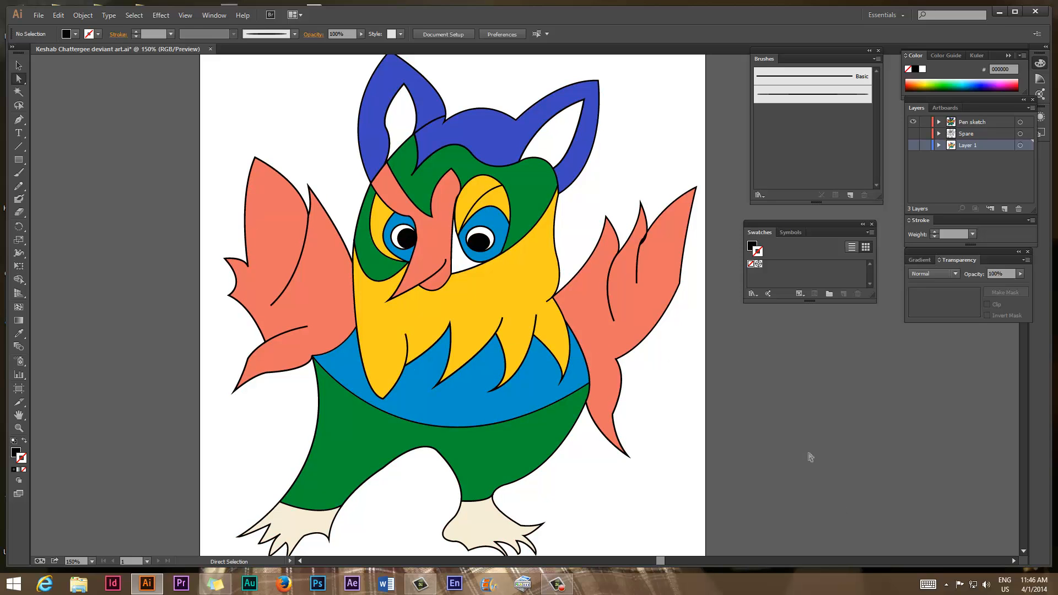
click(913, 145)
click(913, 122)
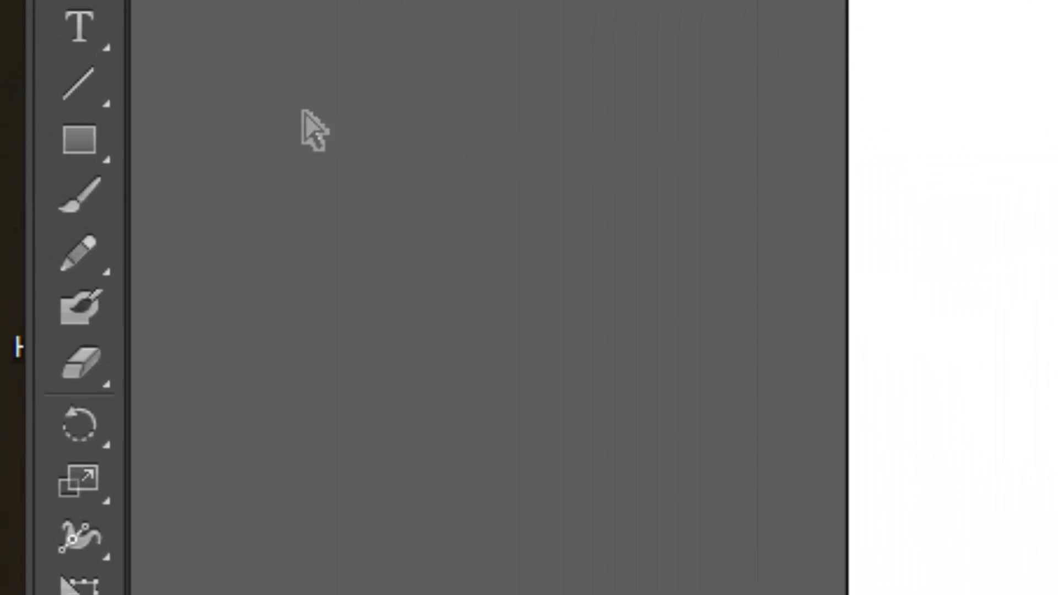
Step: Draw a rectangle about 0.45 by 0.34 in near the artboard's upper-left corner and fill it with green sampled from the owl's head
click(104, 150)
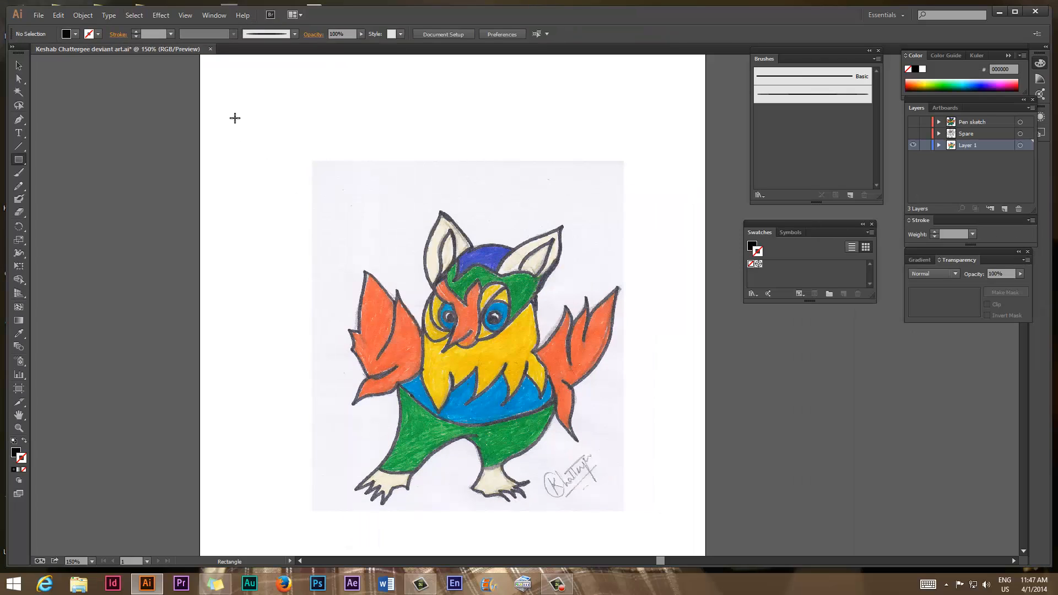
drag(220, 96, 248, 118)
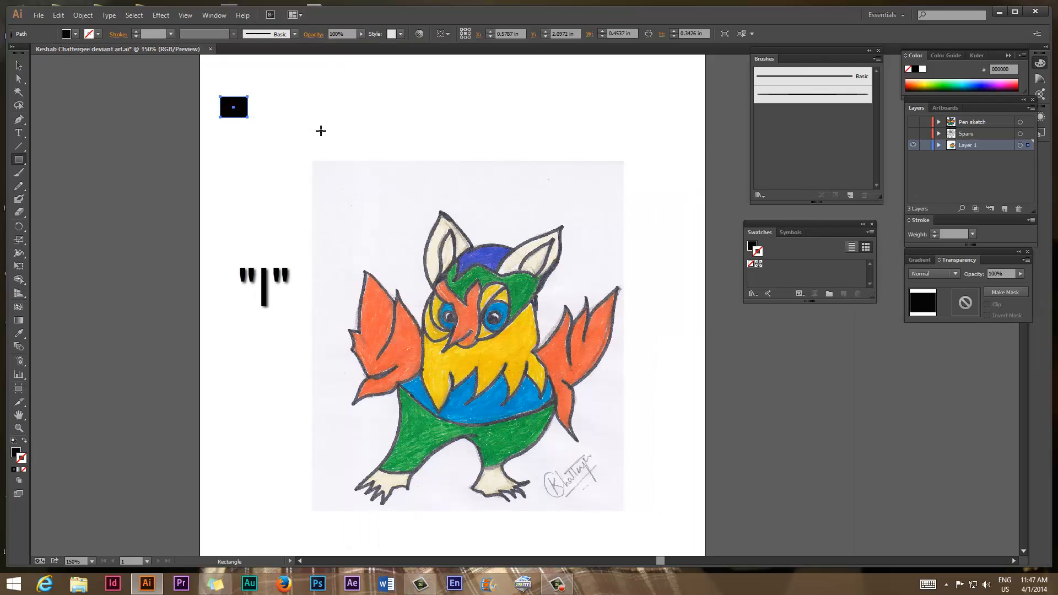
key(i)
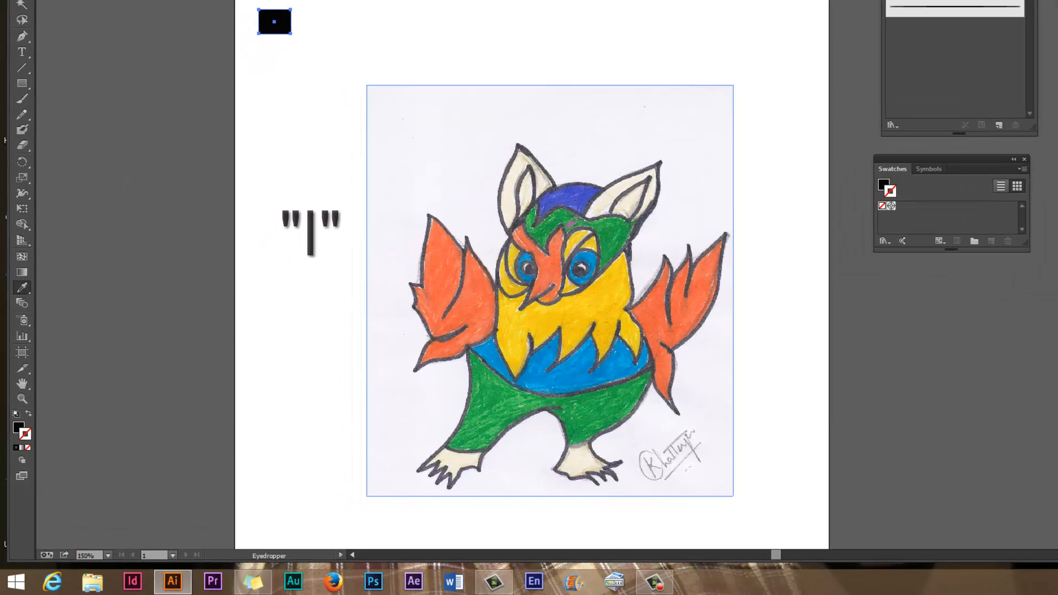
click(567, 216)
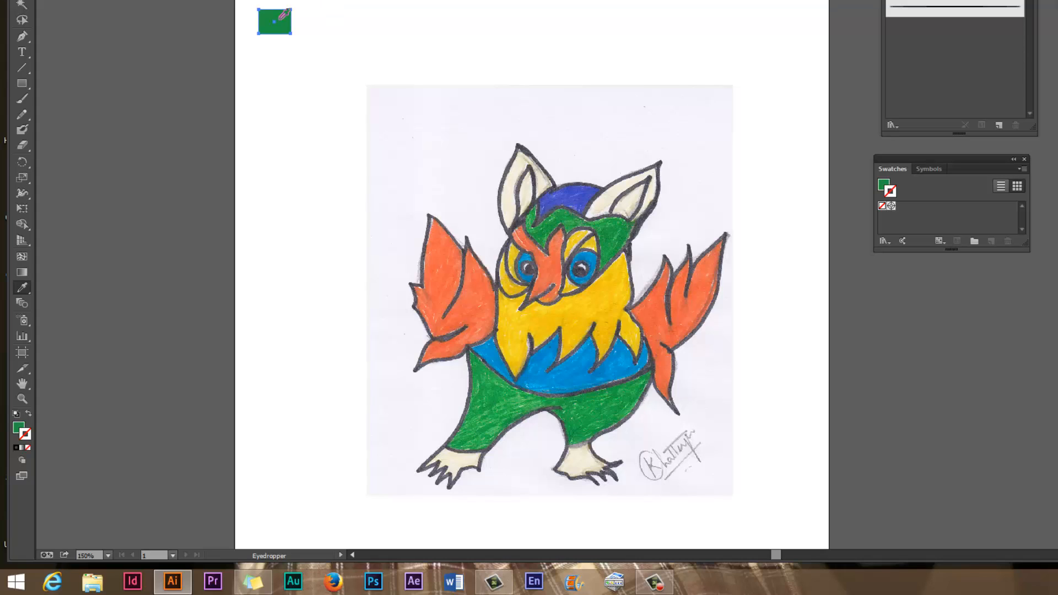
Step: Add two copies of the green rectangle below it, coloured with yellow sampled from the chest and violet-blue from the top of the head
key(ctrl)
key(alt)
drag(274, 33, 276, 64)
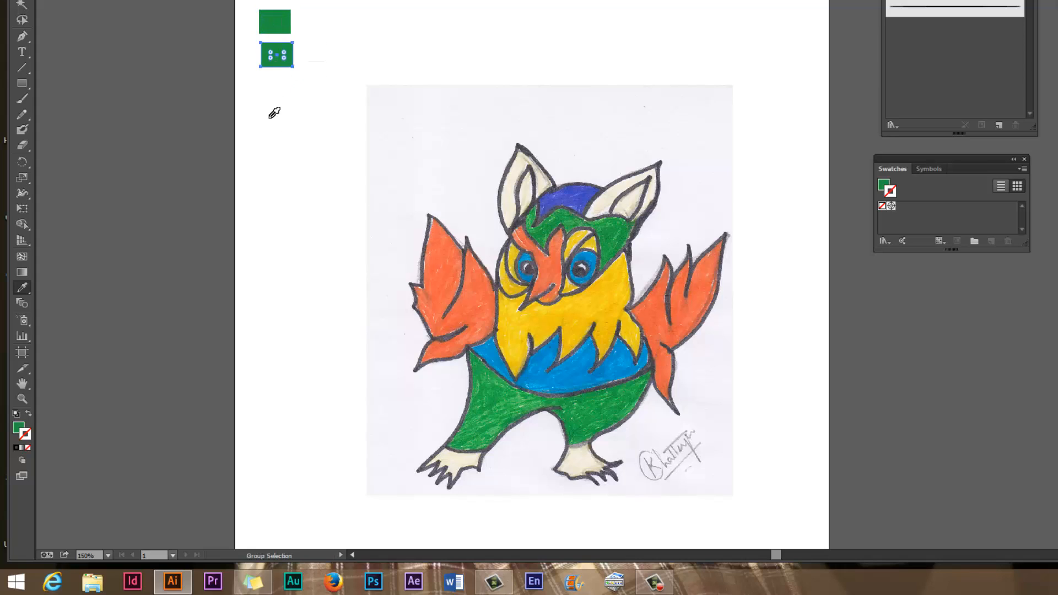
click(595, 304)
drag(277, 55, 276, 87)
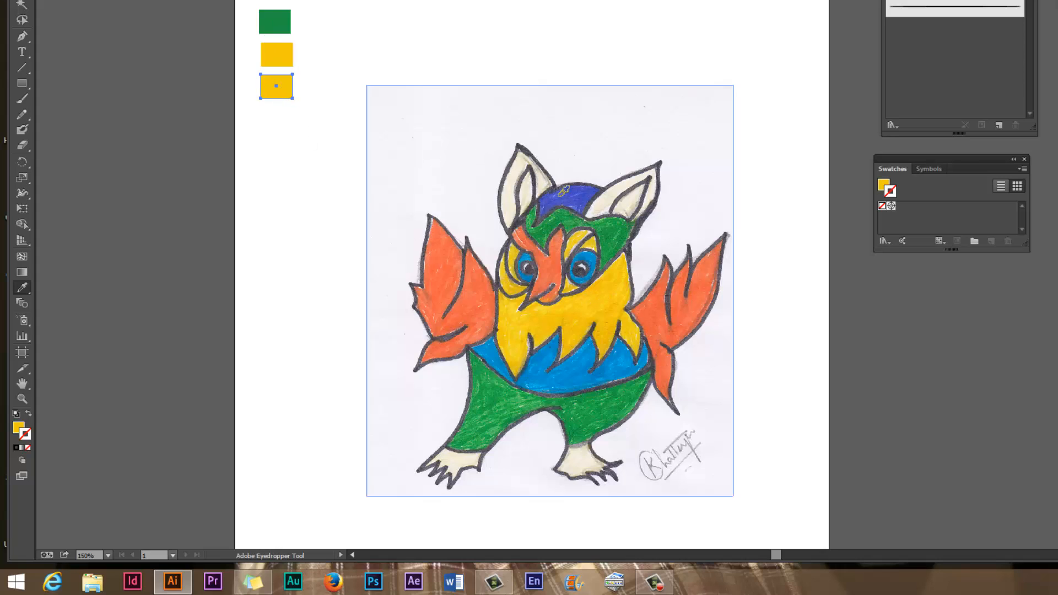
click(552, 192)
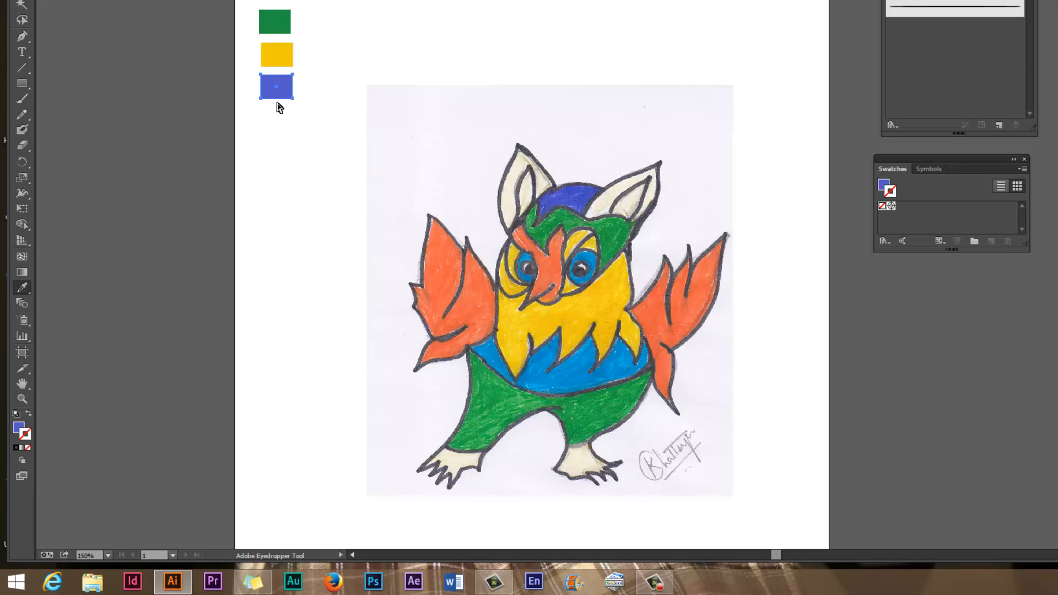
Step: Extend the colour column with three more rectangle copies, sampling orange from the wing, blue from the body and cream from the ear
drag(279, 108, 281, 134)
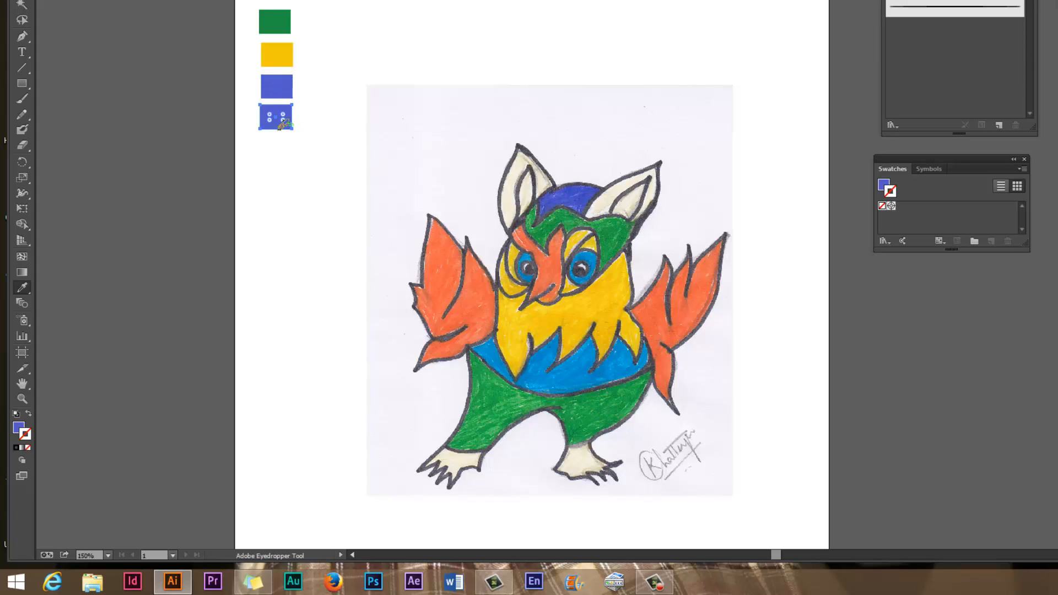
click(651, 316)
key(ctrl)
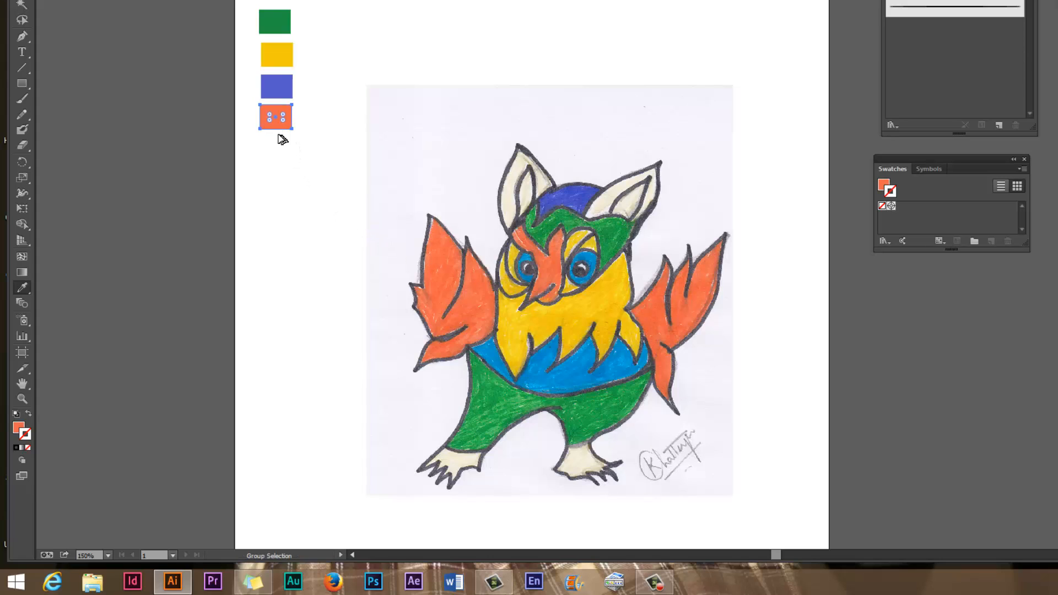
drag(278, 131, 279, 162)
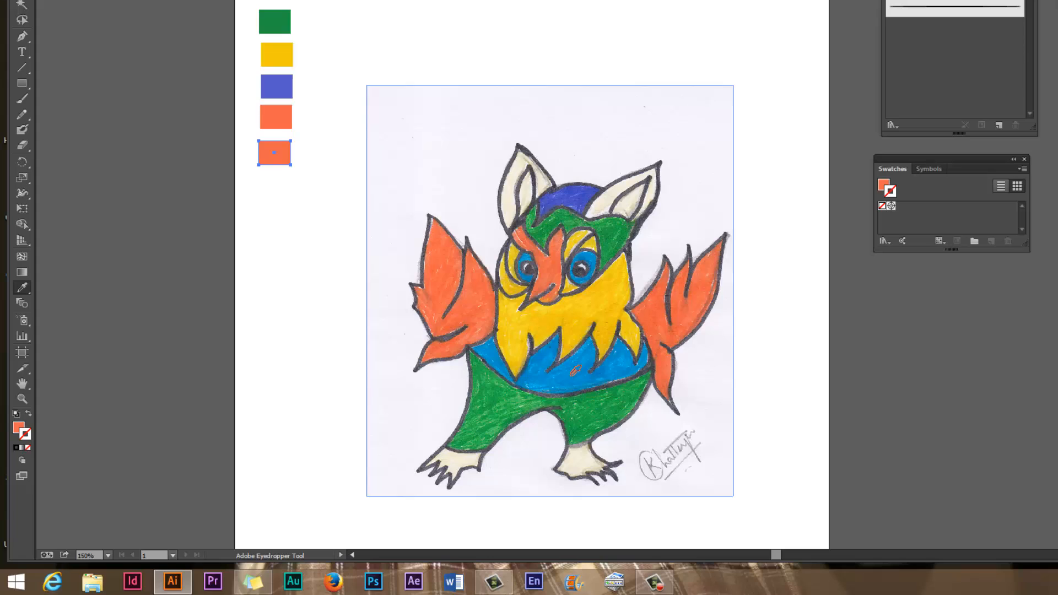
click(573, 373)
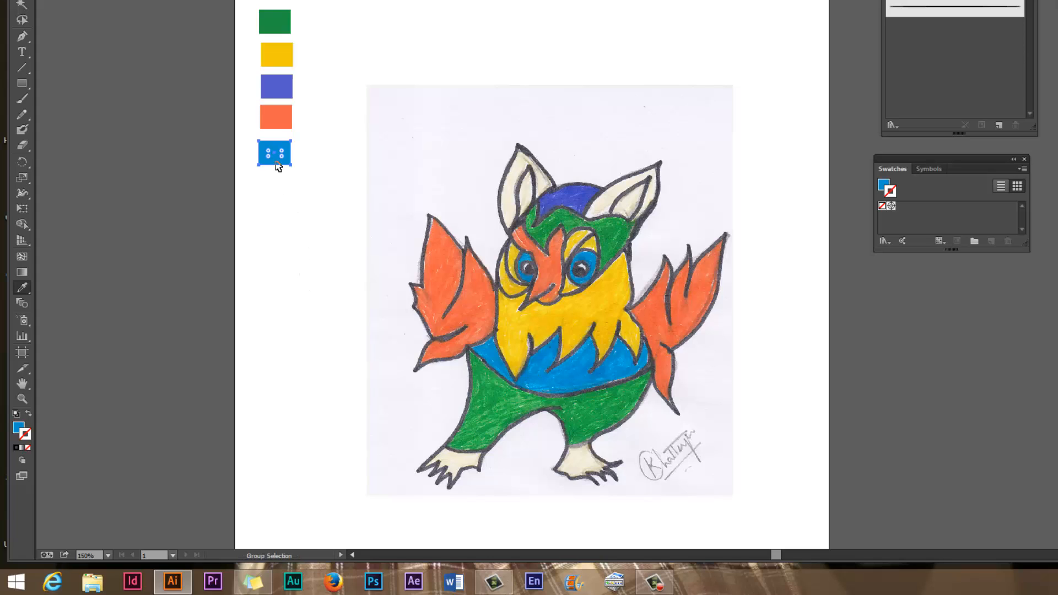
drag(278, 164, 278, 195)
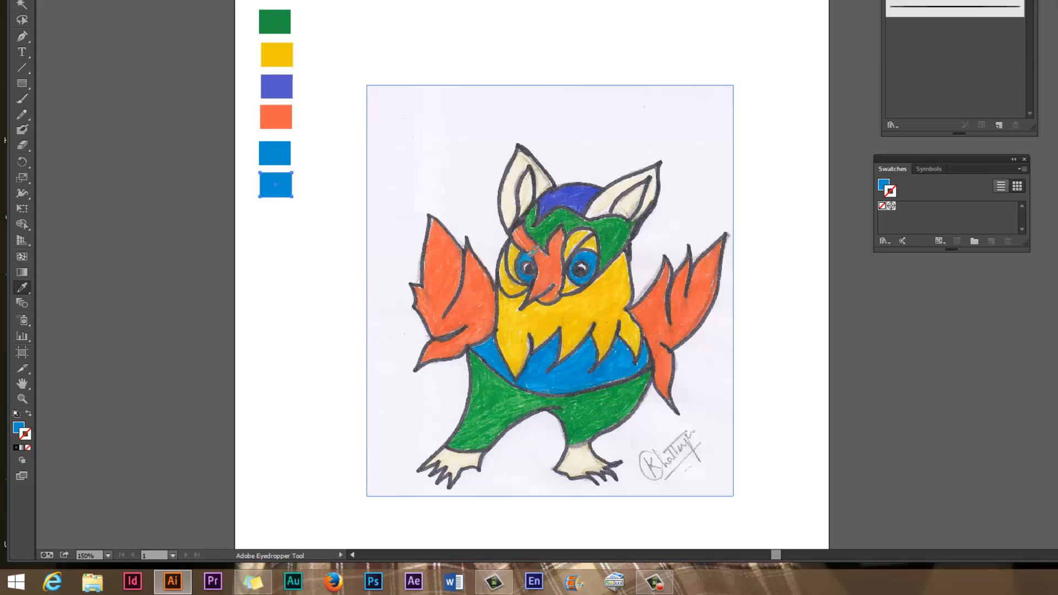
click(523, 155)
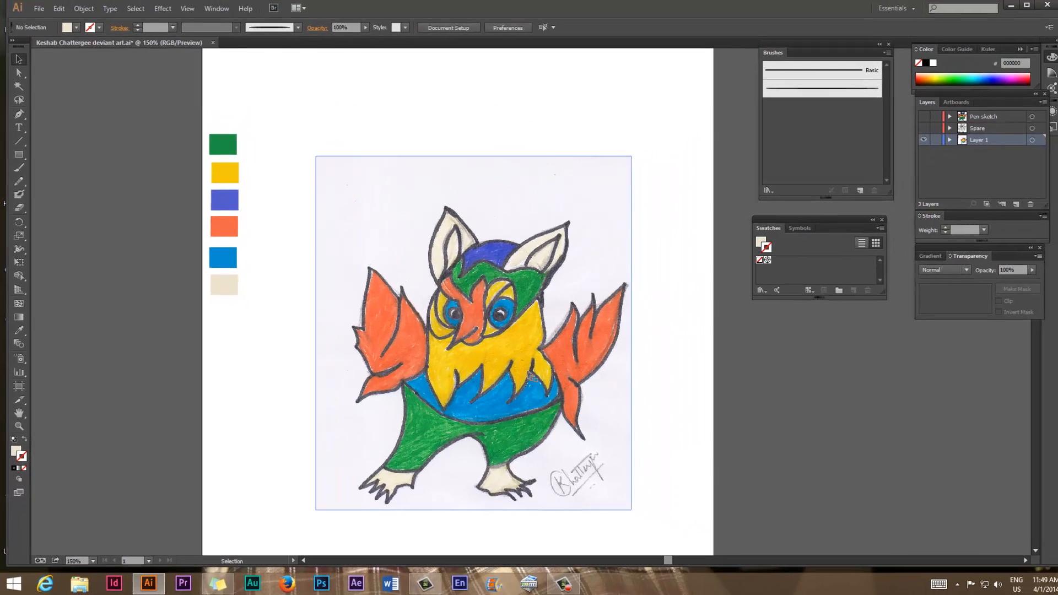
Step: Reduce the scanned drawing's opacity to 14% and lock Layer 1
click(598, 328)
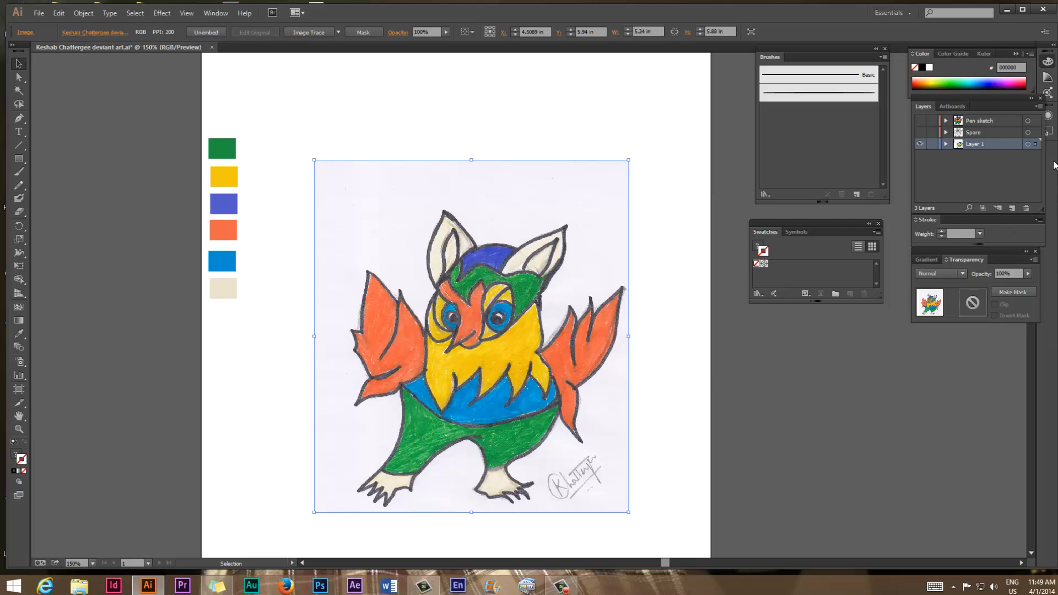
click(1027, 273)
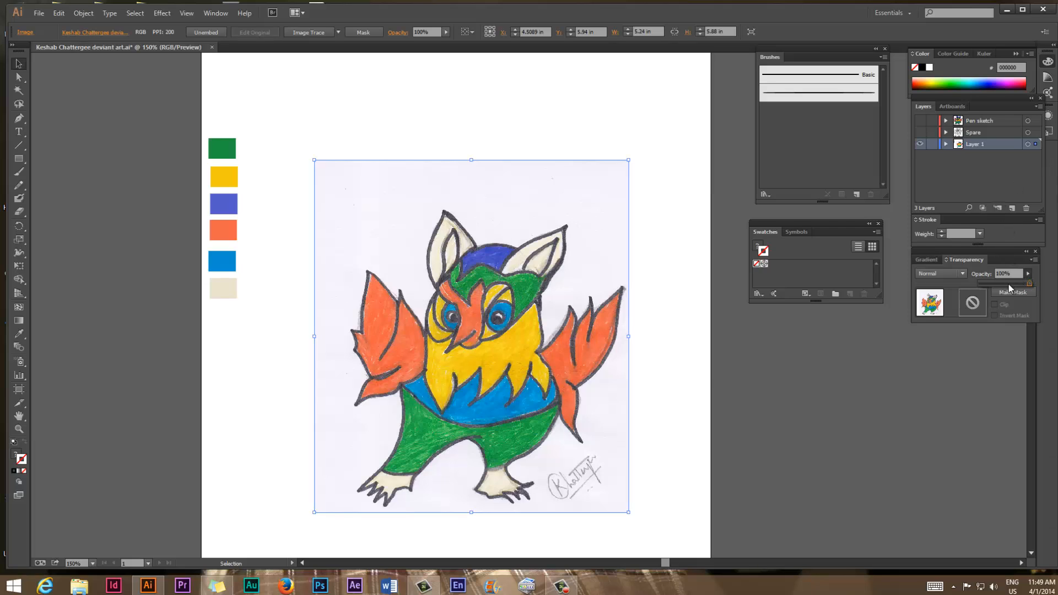
click(987, 282)
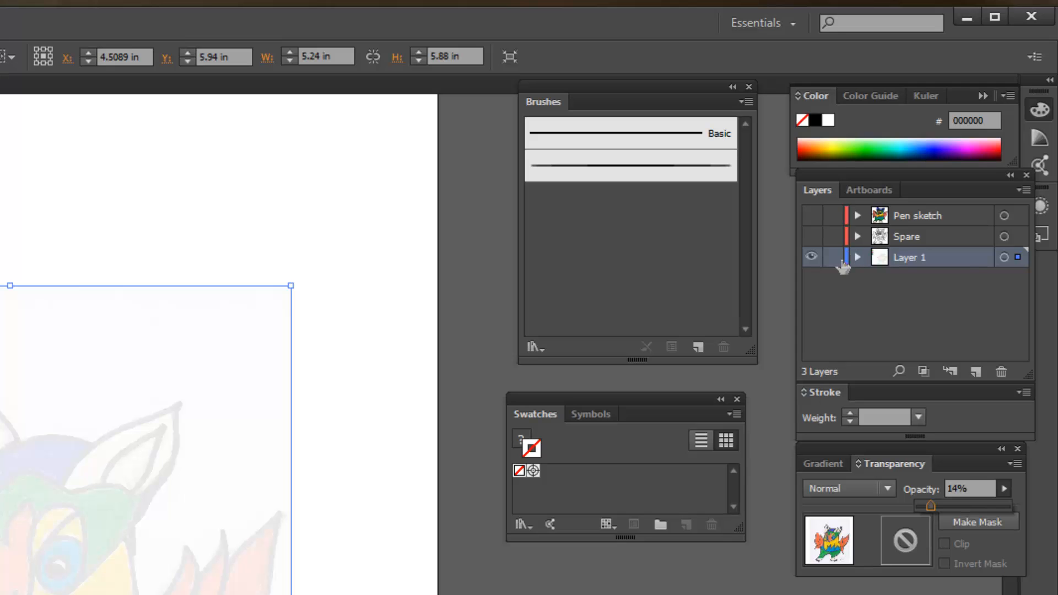
click(839, 263)
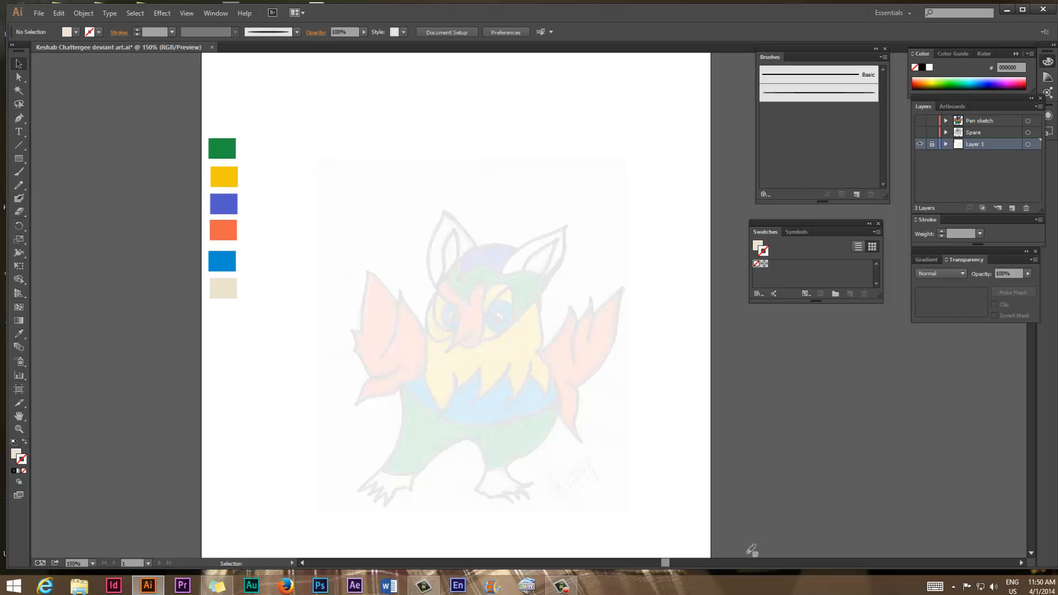
click(81, 19)
mouse_move(83, 275)
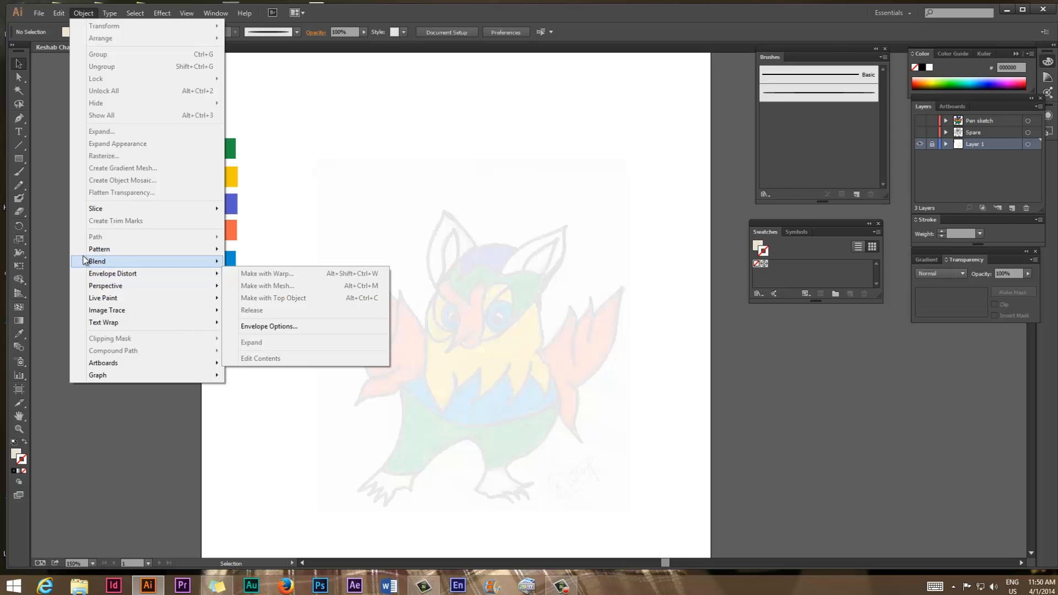
mouse_move(86, 252)
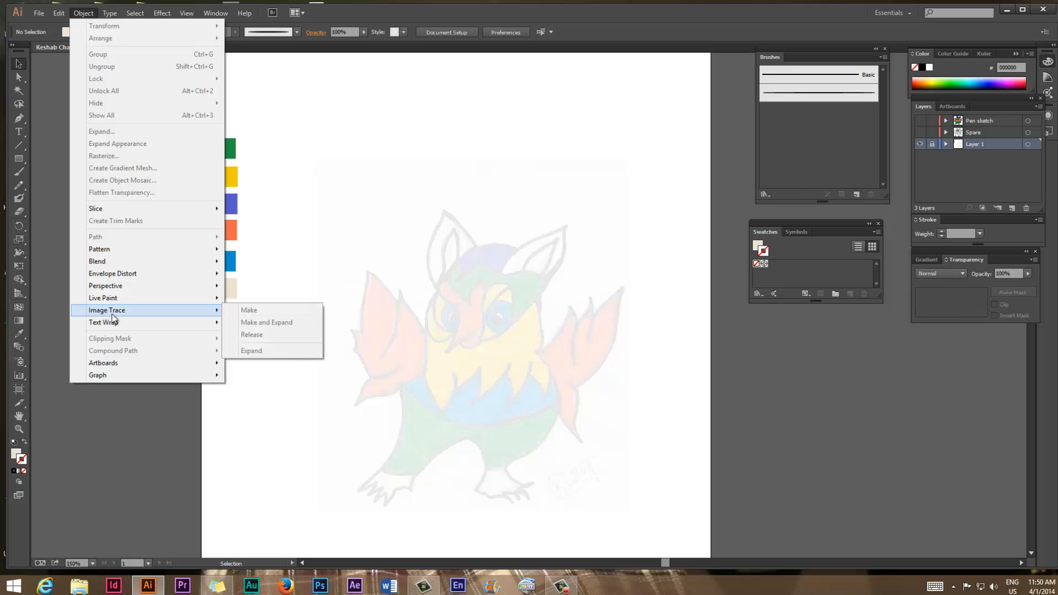
click(822, 407)
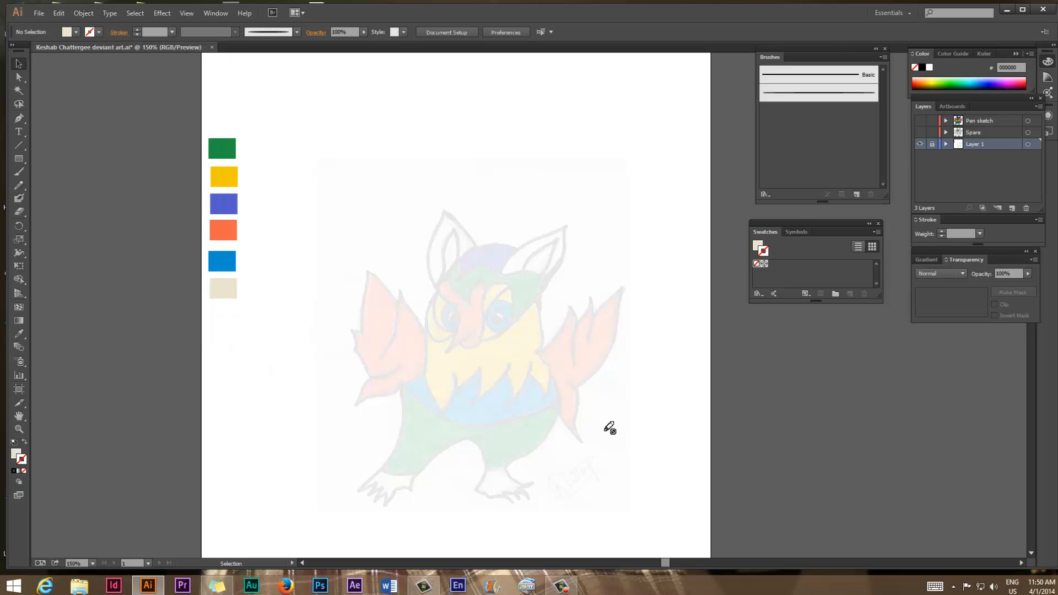
Step: Add a new layer named Outline above Layer 1
key(ctrl+=)
key(ctrl+=)
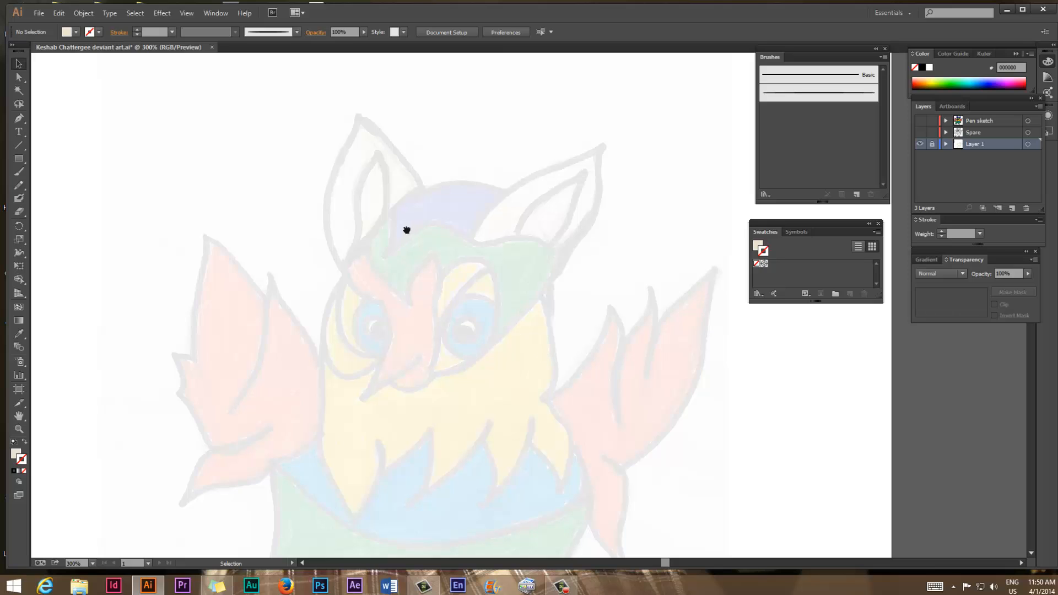
drag(406, 229, 376, 284)
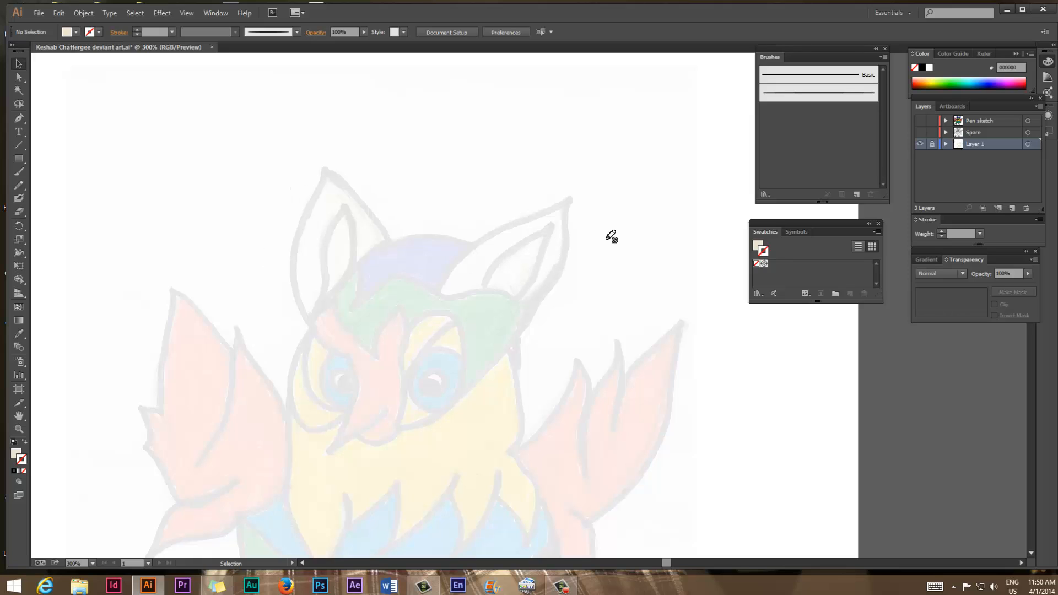
click(1012, 207)
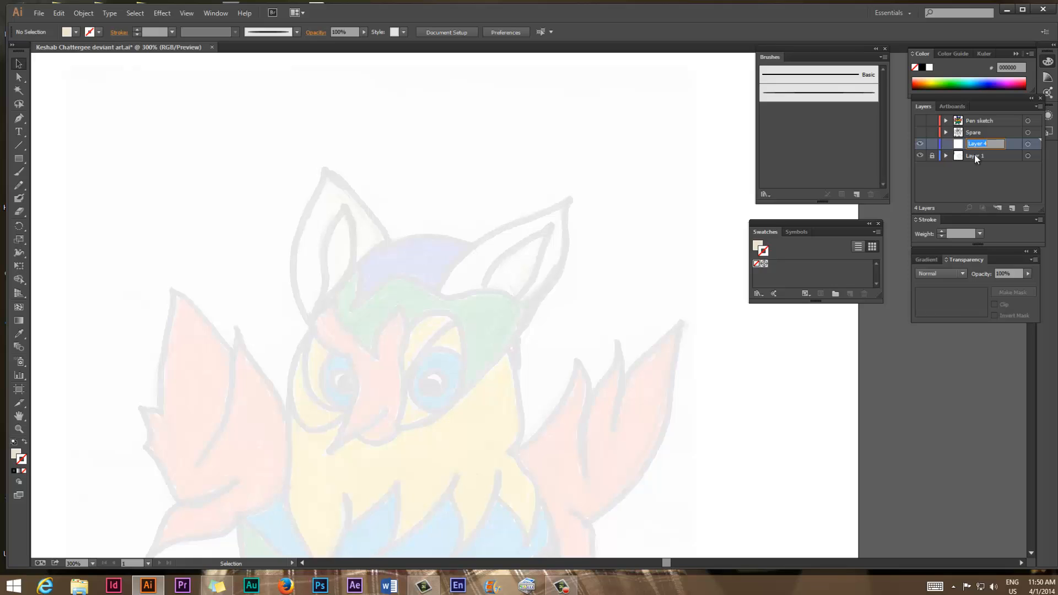
text(Outline)
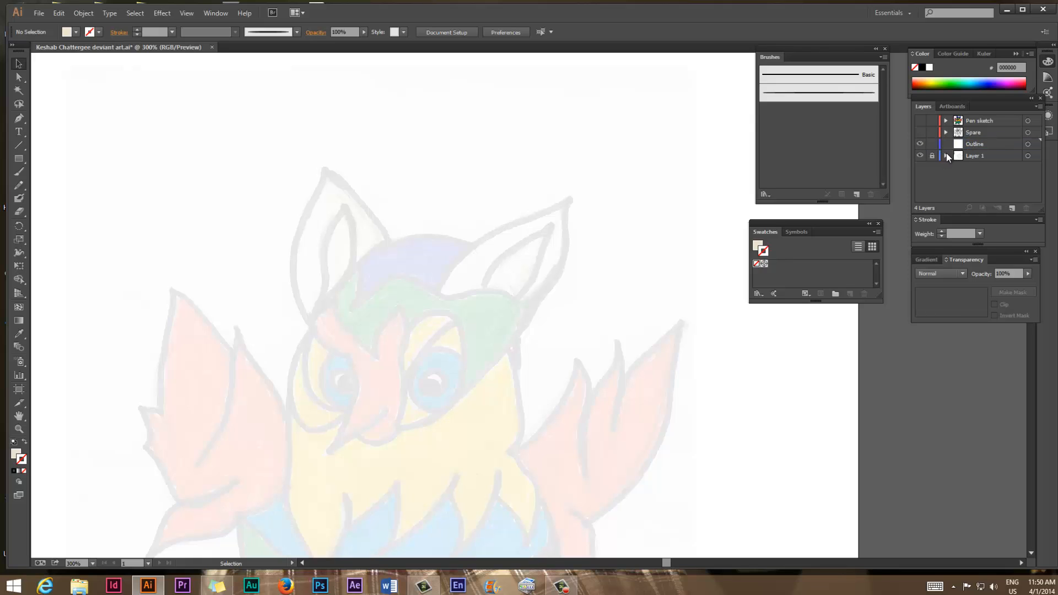
key(Return)
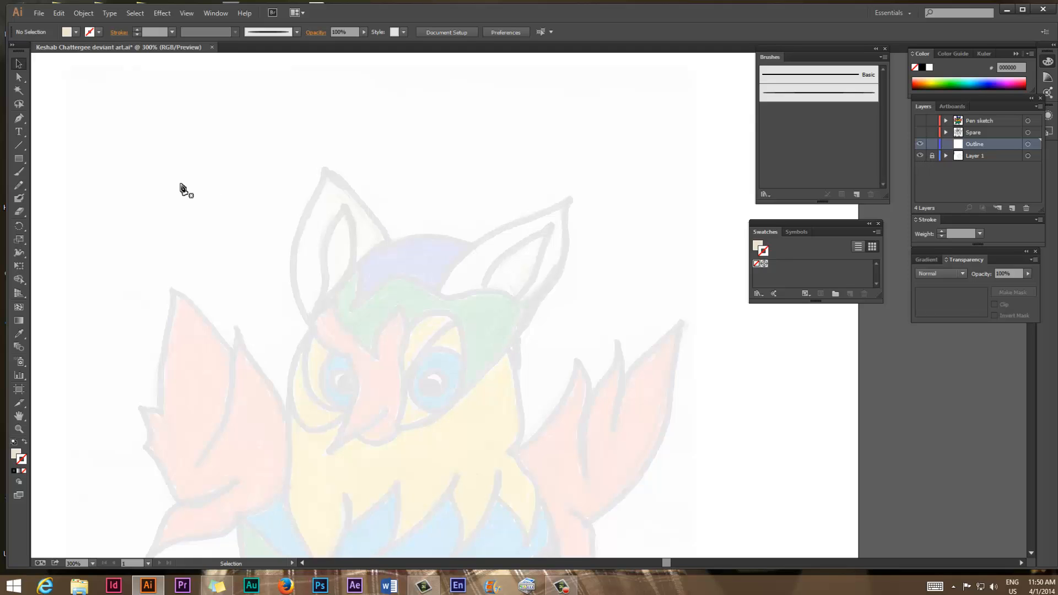
Step: Trace the outer edge of the owl's right-hand ear as an open curved path with the Pen tool and remove its fill
key(p)
click(434, 293)
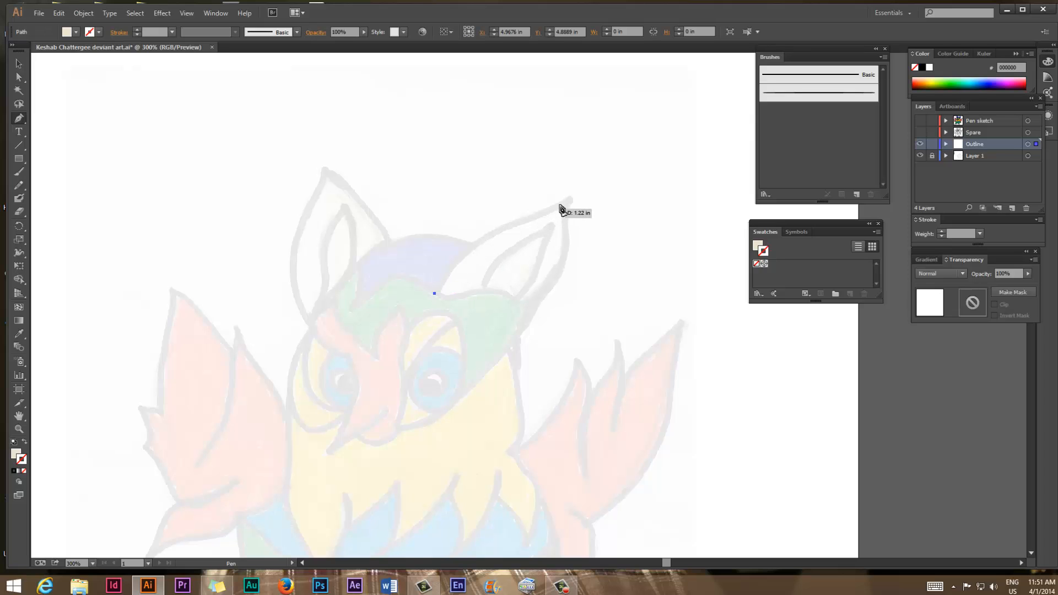
drag(570, 200, 650, 195)
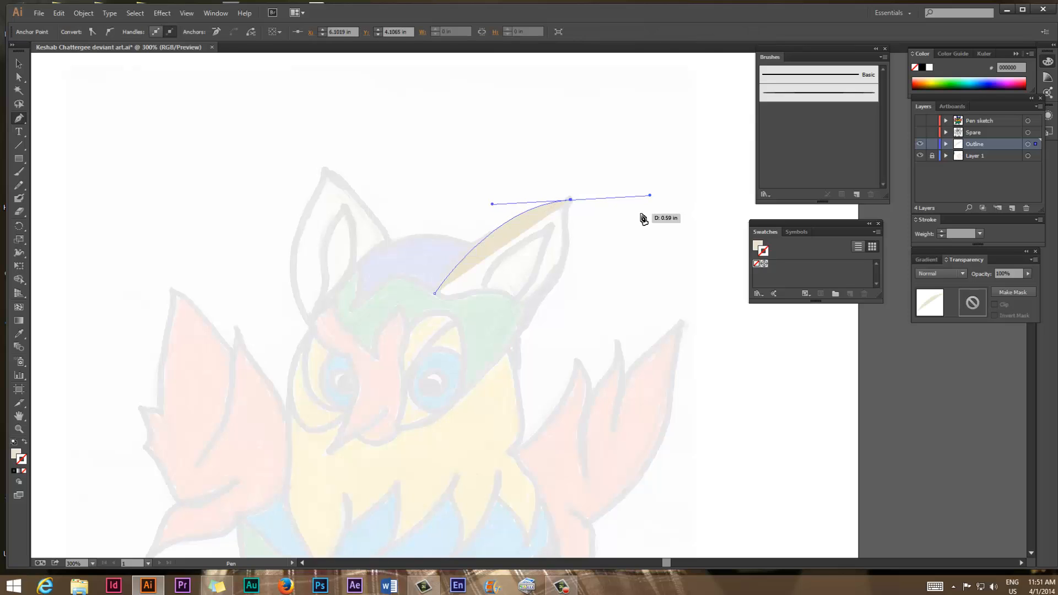
click(571, 200)
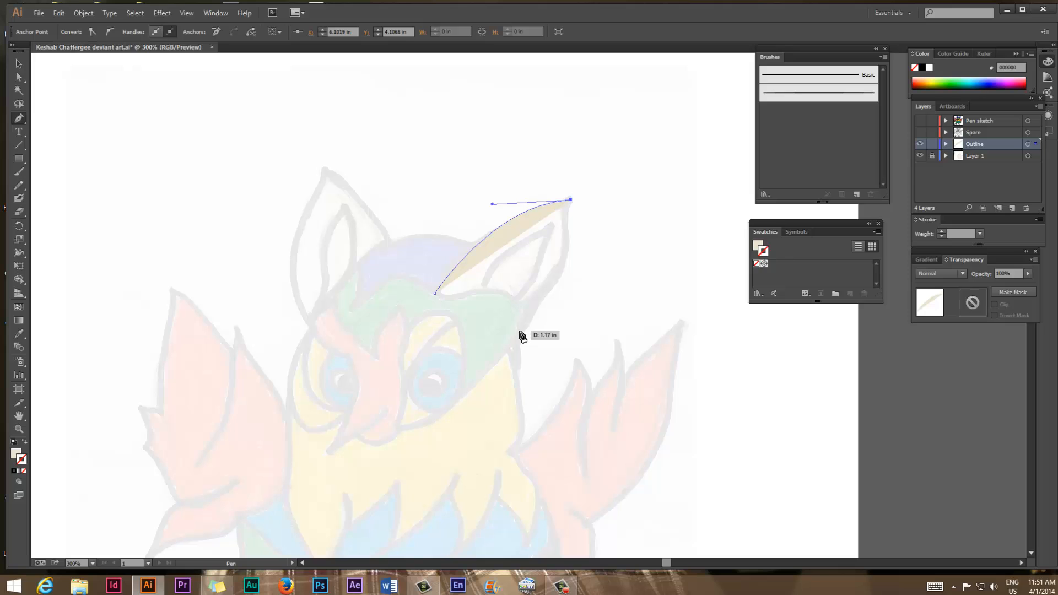
drag(520, 334, 469, 358)
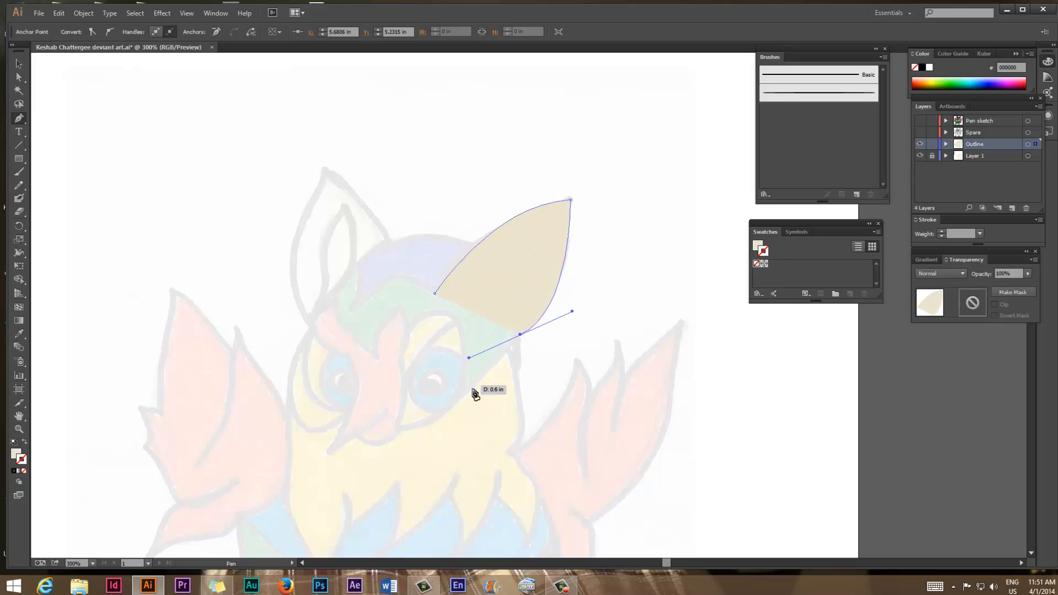
click(520, 335)
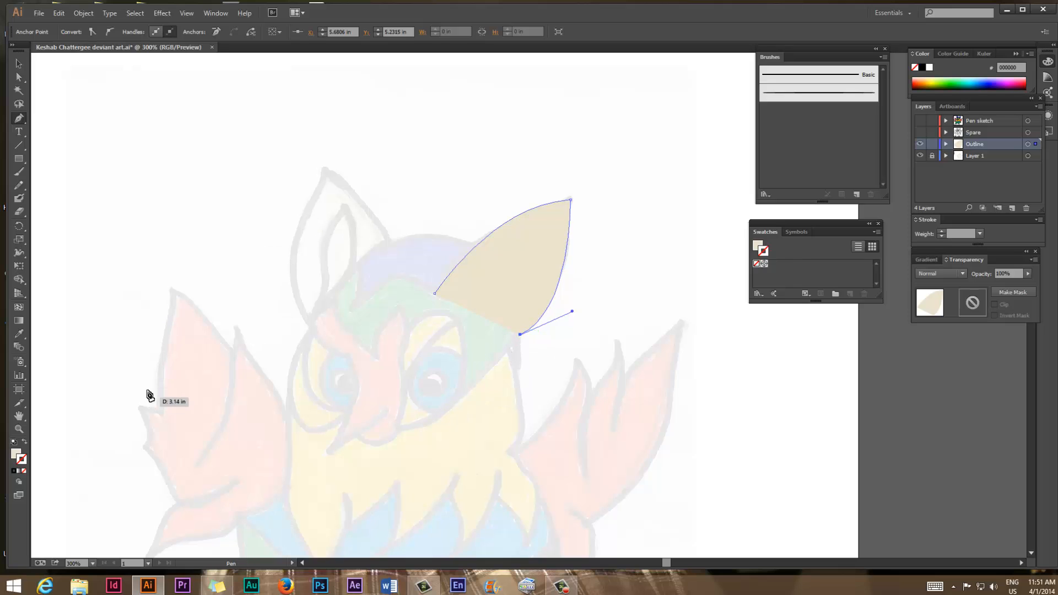
click(14, 453)
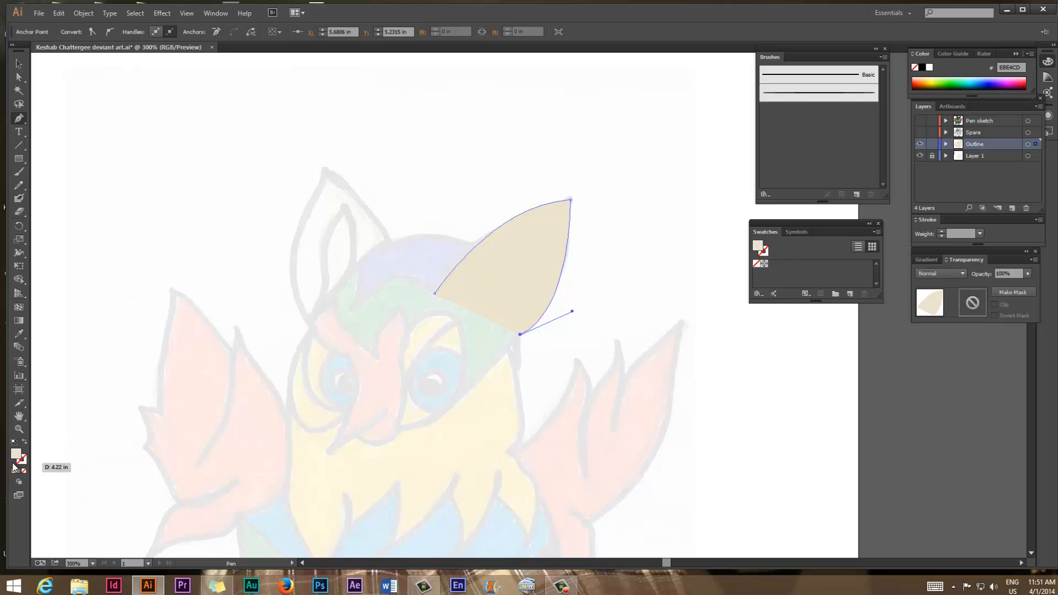
click(24, 471)
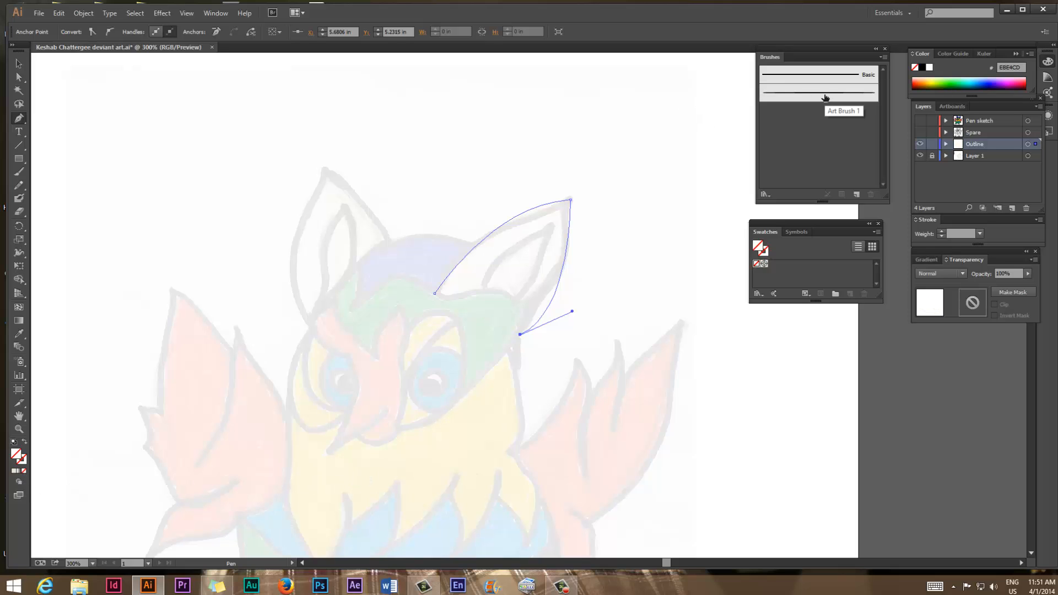
Step: Try Art Brush 1 on the right-hand ear outline and switch the stroke back to the Basic brush
click(760, 98)
key(v)
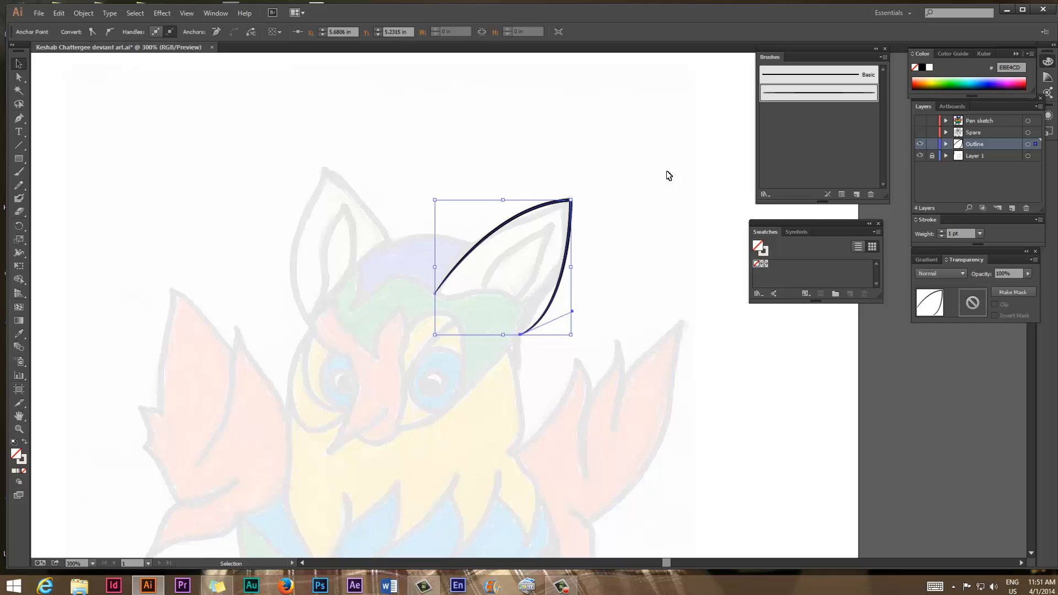
click(814, 79)
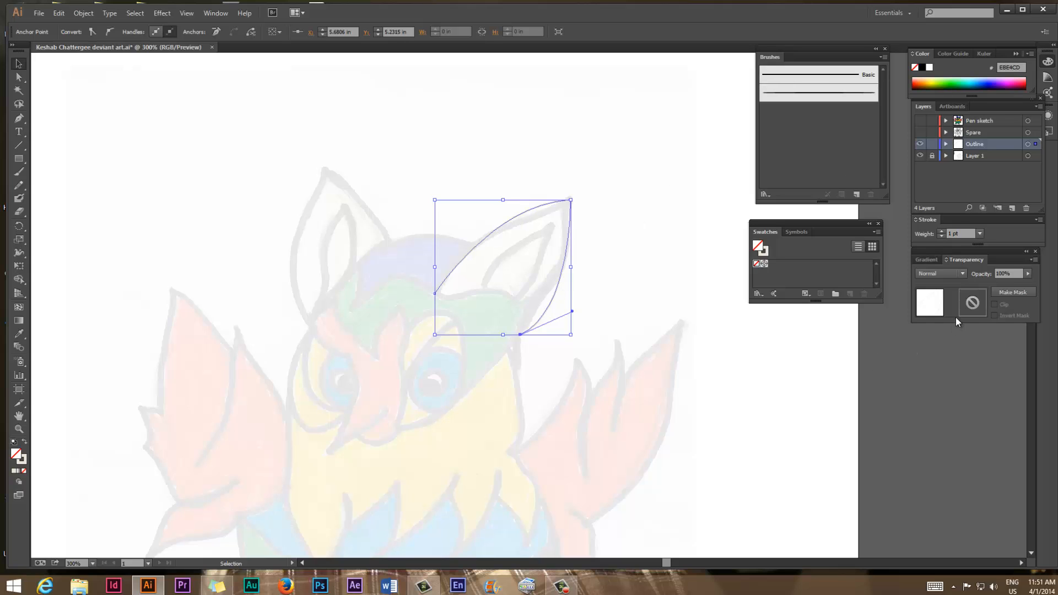
Step: Give the right-hand ear outline a 3 pt stroke in near-black 020202, apply Art Brush 1 to it and deselect it
click(980, 235)
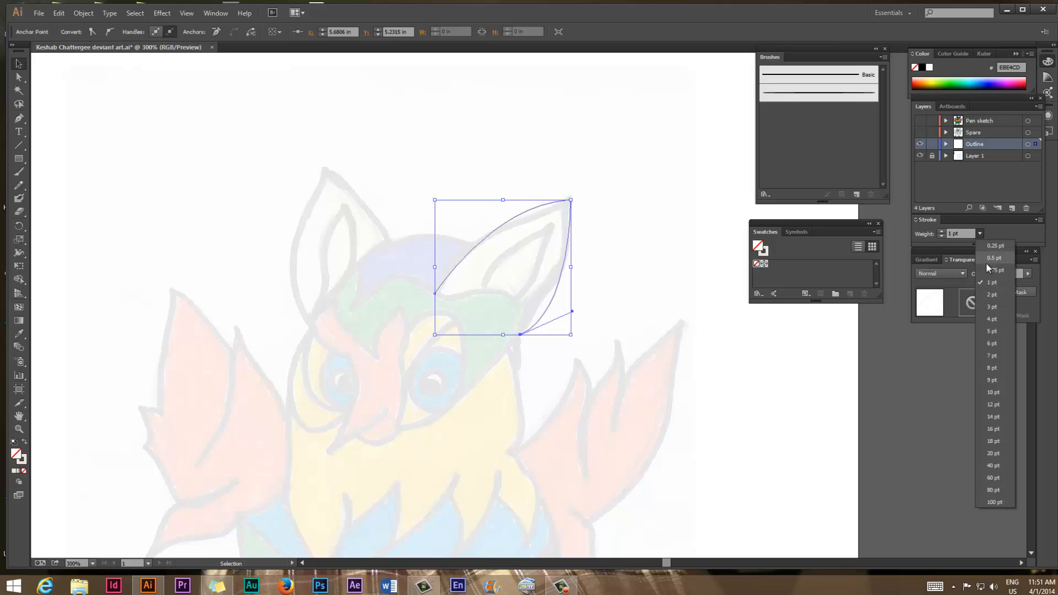
click(992, 307)
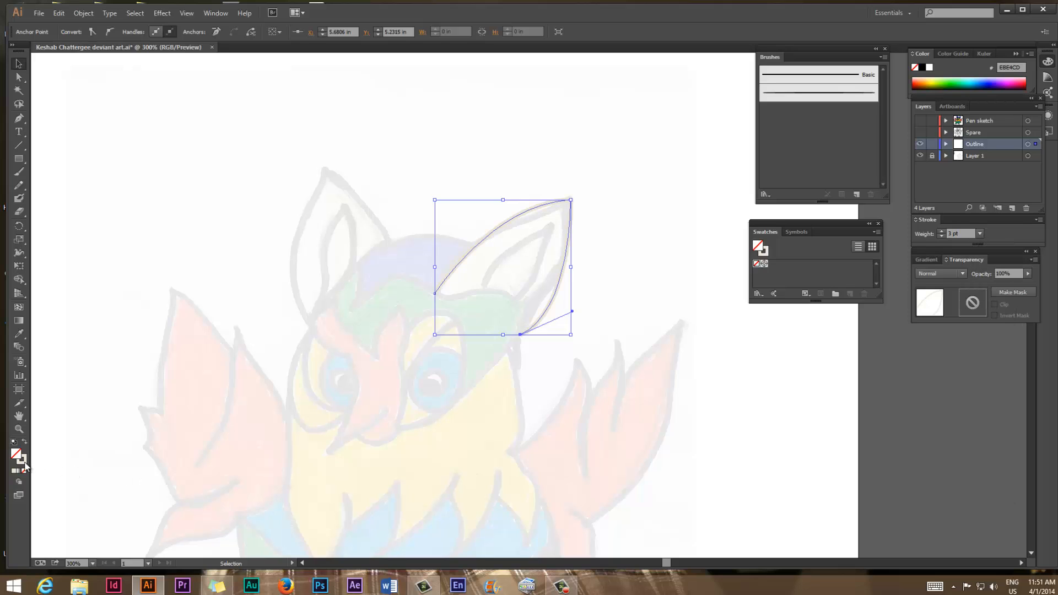
click(24, 462)
double_click(25, 463)
click(633, 408)
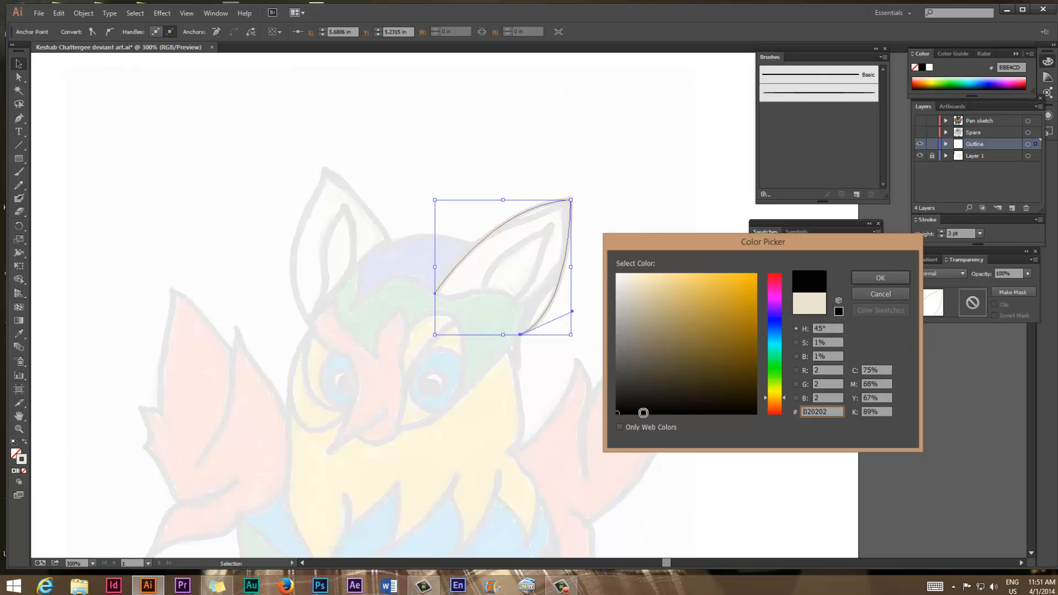
click(881, 282)
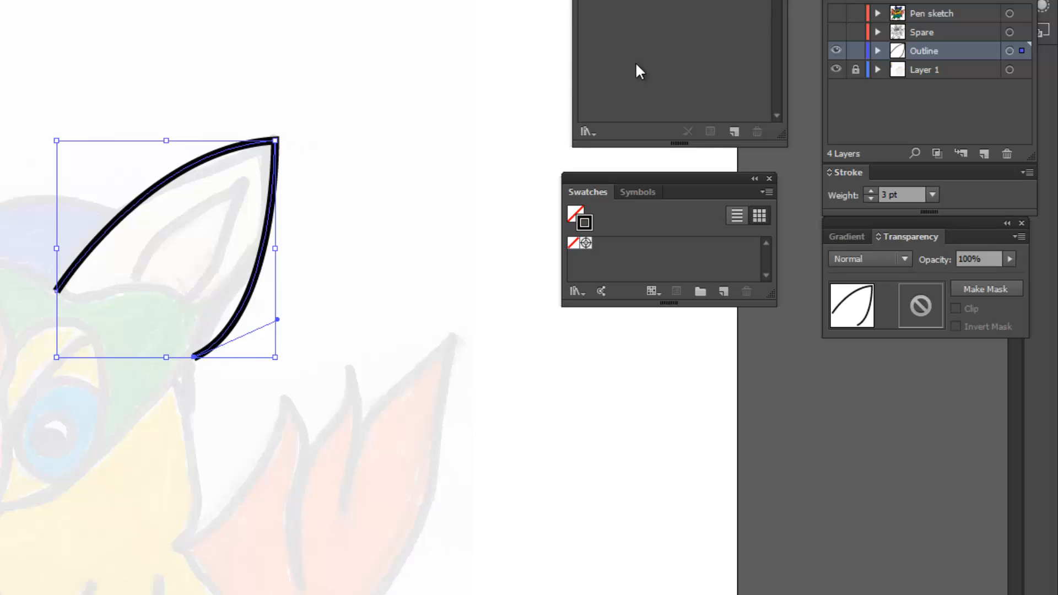
click(646, 1)
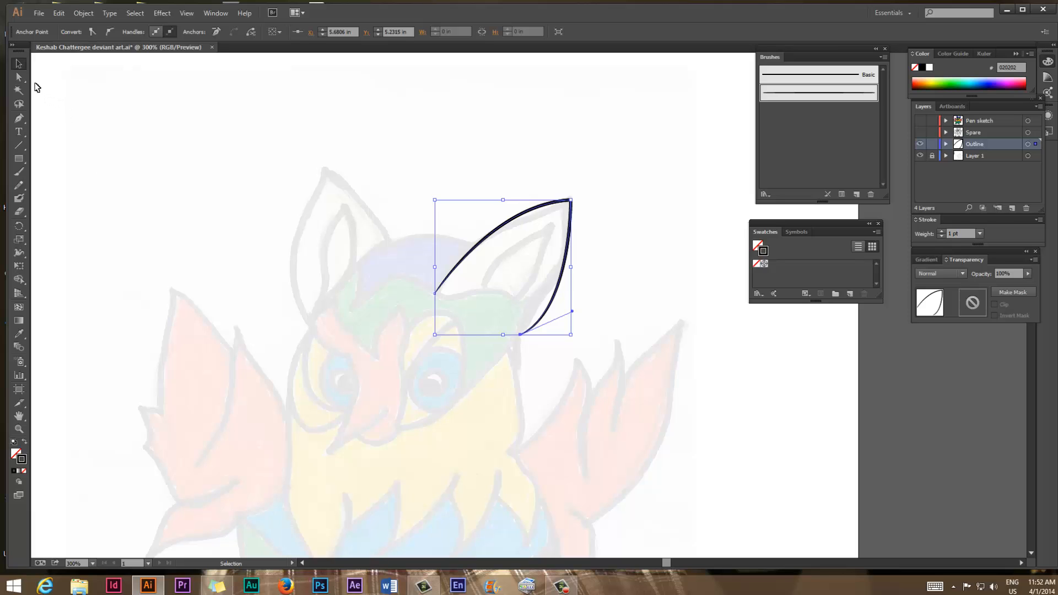
click(70, 93)
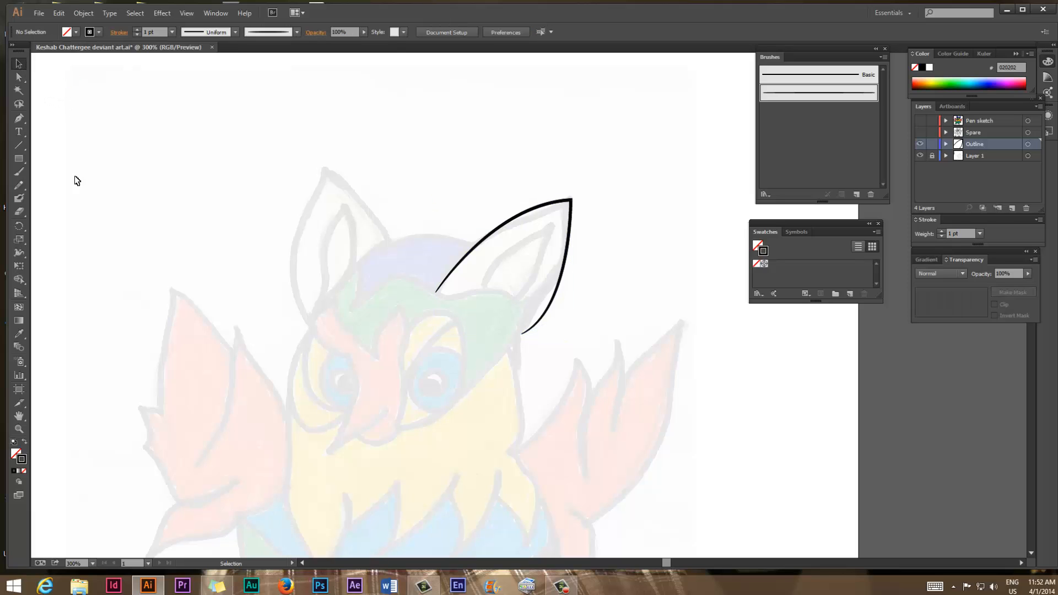
Step: Draw a flat horizontal ellipse about 0.49 in wide and 0.05 in high in the empty area beside the owl's left-hand ear
click(21, 117)
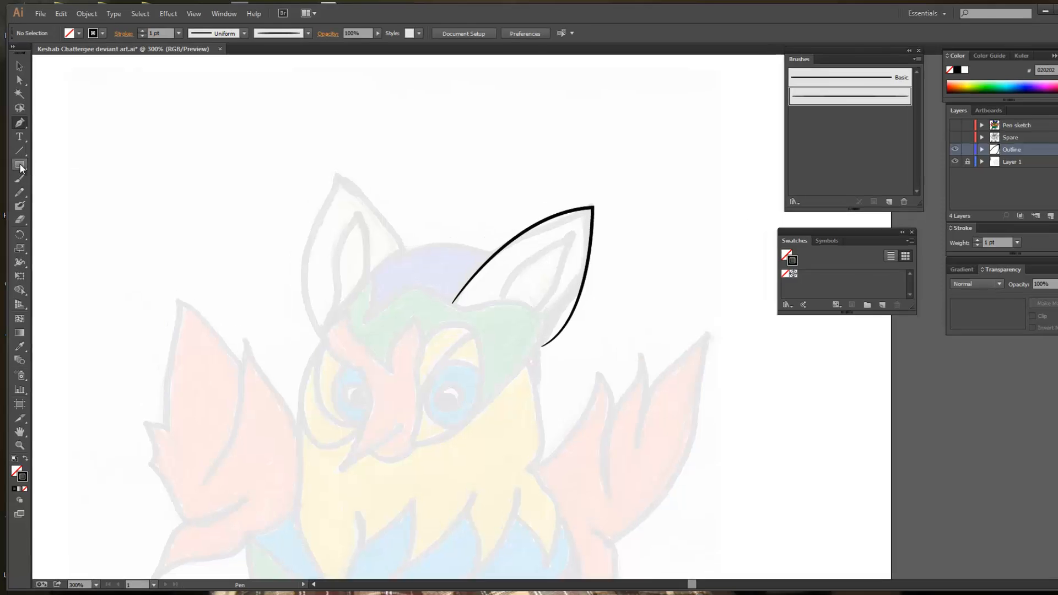
drag(21, 168, 52, 189)
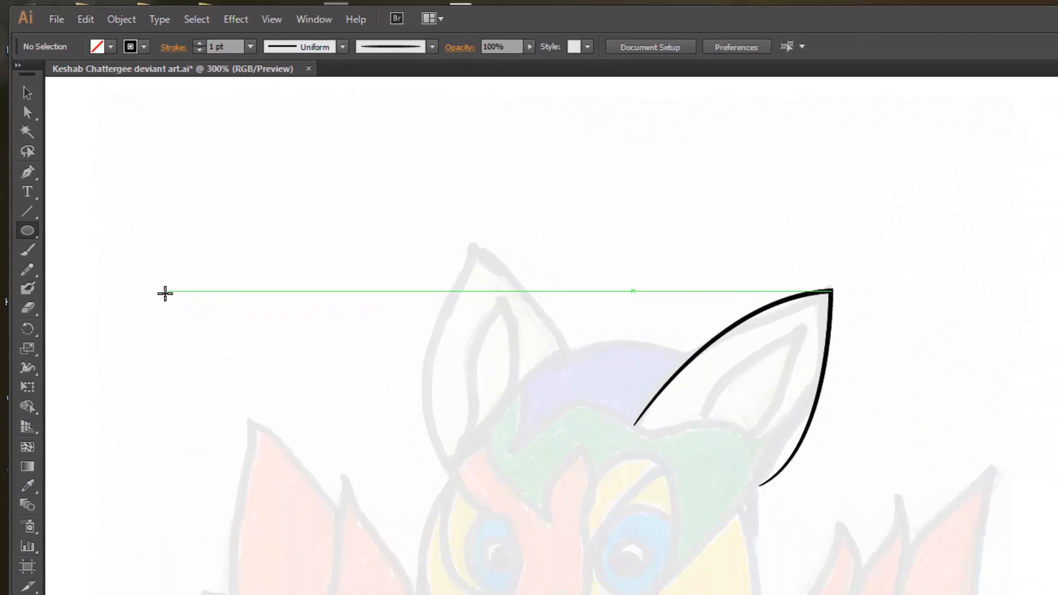
key(ctrl+plus)
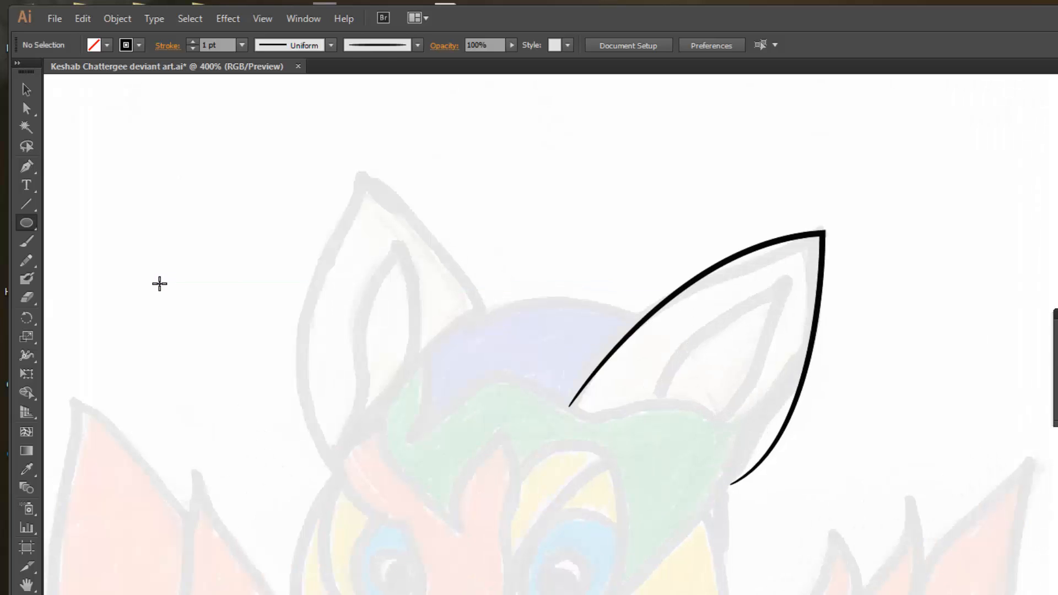
drag(160, 282, 297, 329)
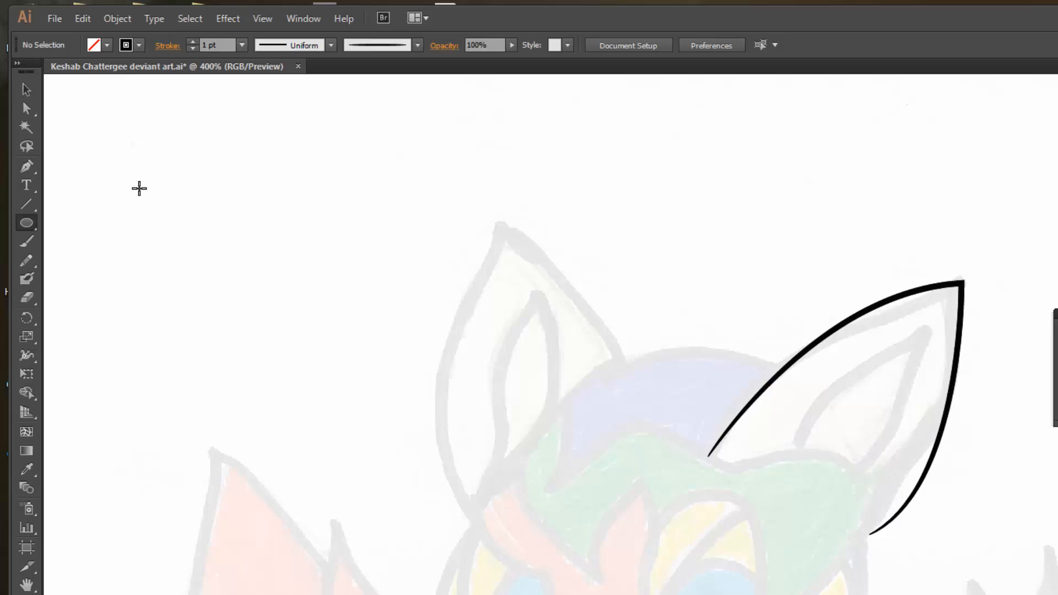
drag(139, 189, 249, 198)
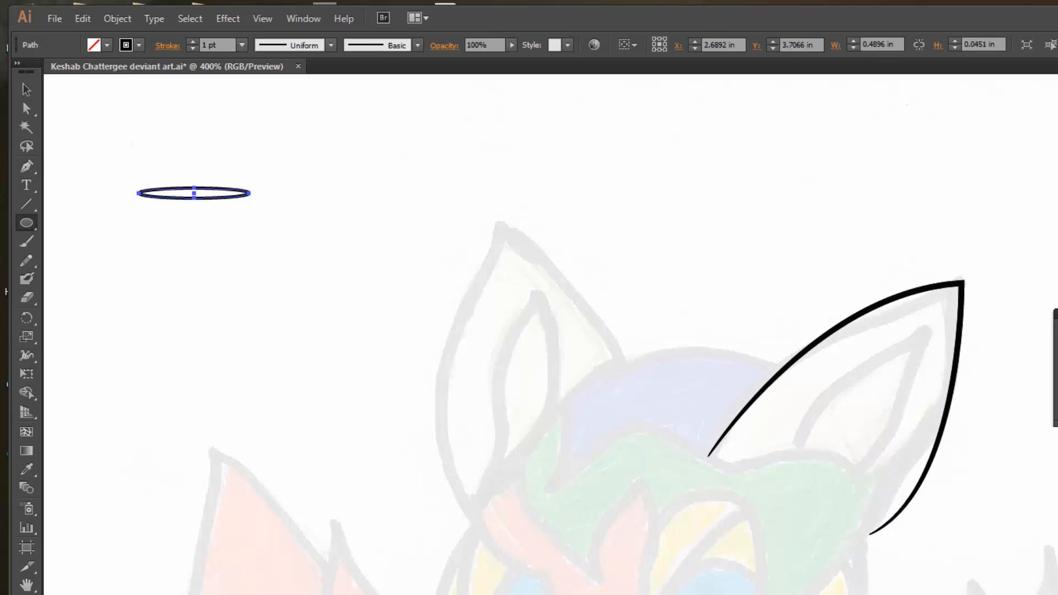
Step: Remove the flat ellipse's stroke and fill it with black
key(slash)
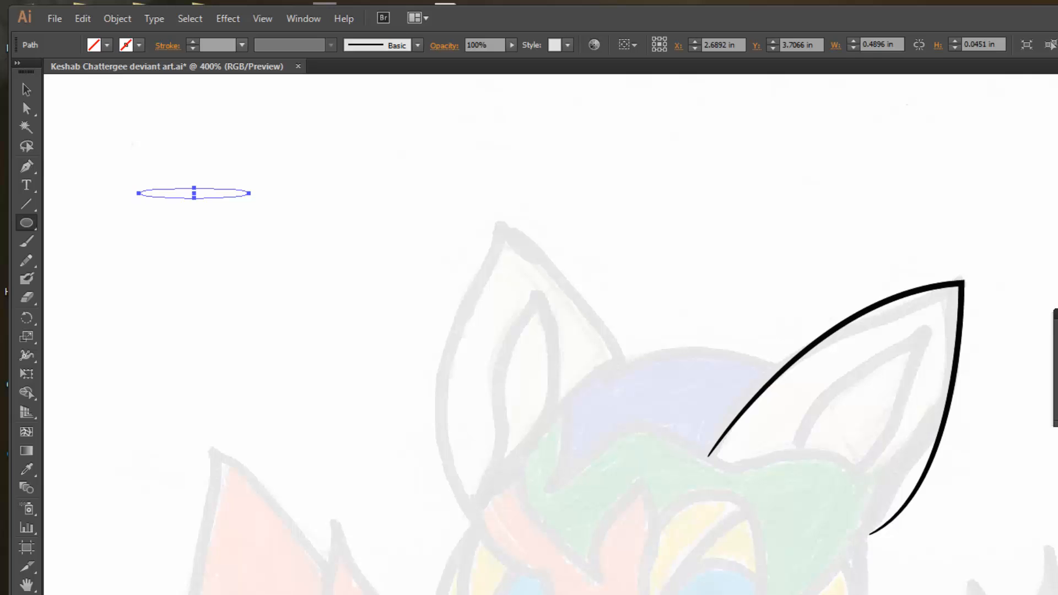
double_click(23, 594)
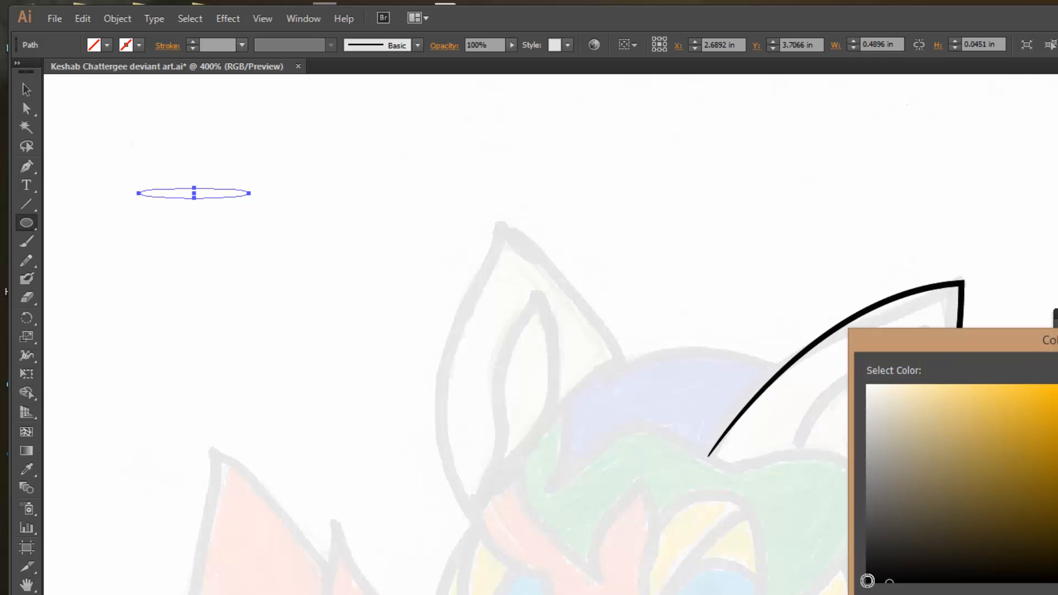
click(867, 581)
key(Return)
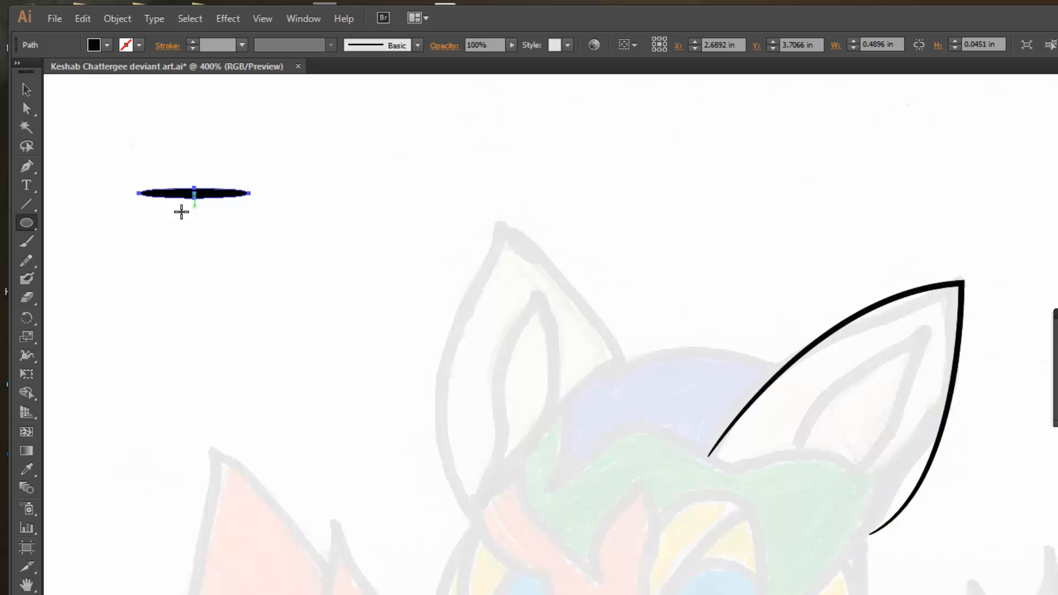
Step: Create a new Art Brush from the black ellipse, keeping the default brush options
click(26, 90)
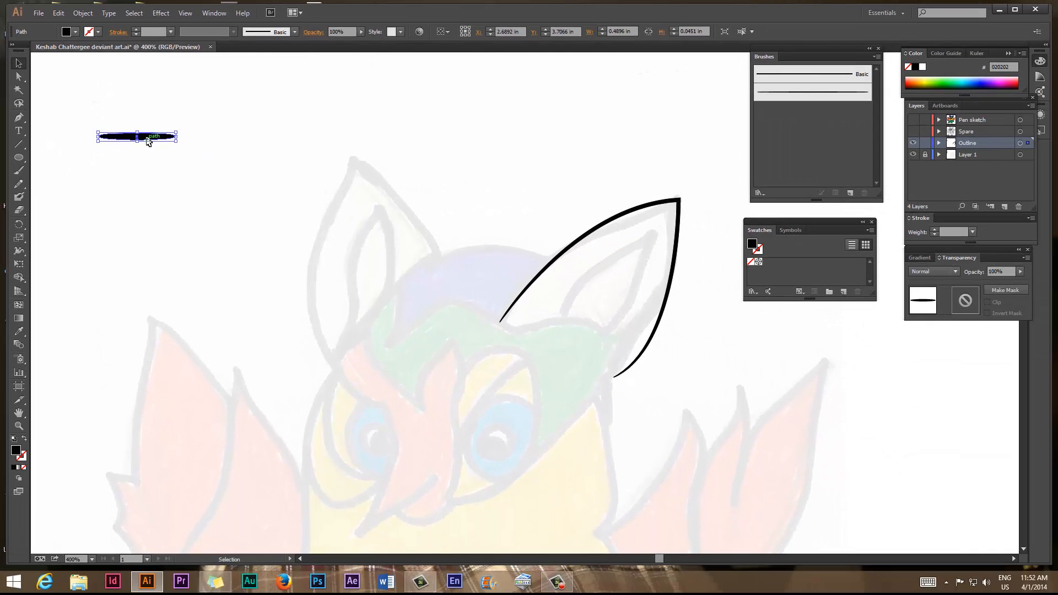
drag(209, 196, 454, 194)
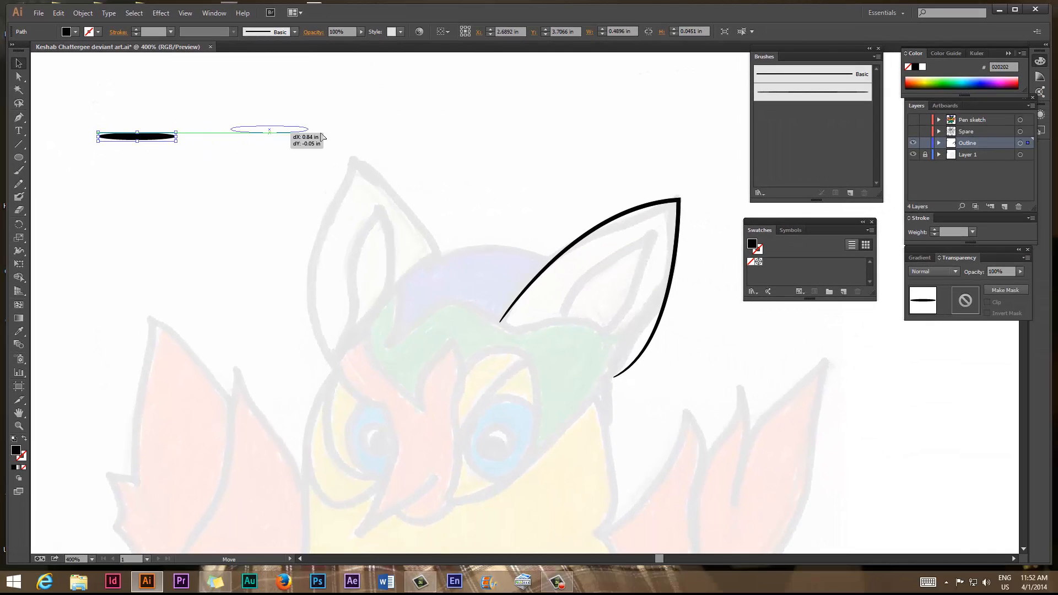
mouse_move(322, 135)
mouse_down()
mouse_move(716, 136)
mouse_move(811, 148)
mouse_up()
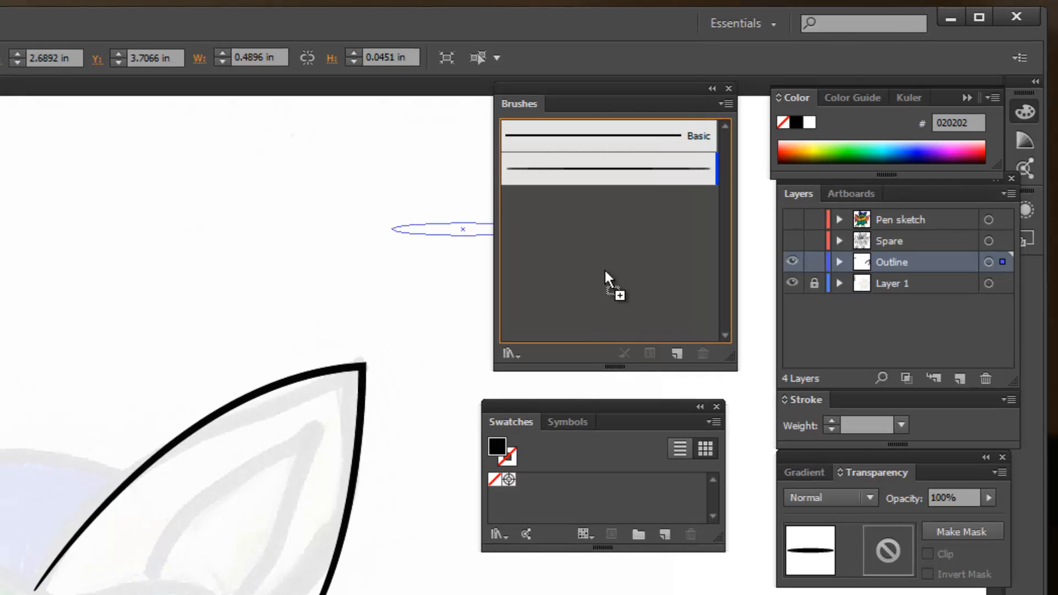
mouse_move(603, 268)
mouse_down()
mouse_move(649, 232)
mouse_move(560, 243)
mouse_move(609, 269)
mouse_move(607, 257)
mouse_up()
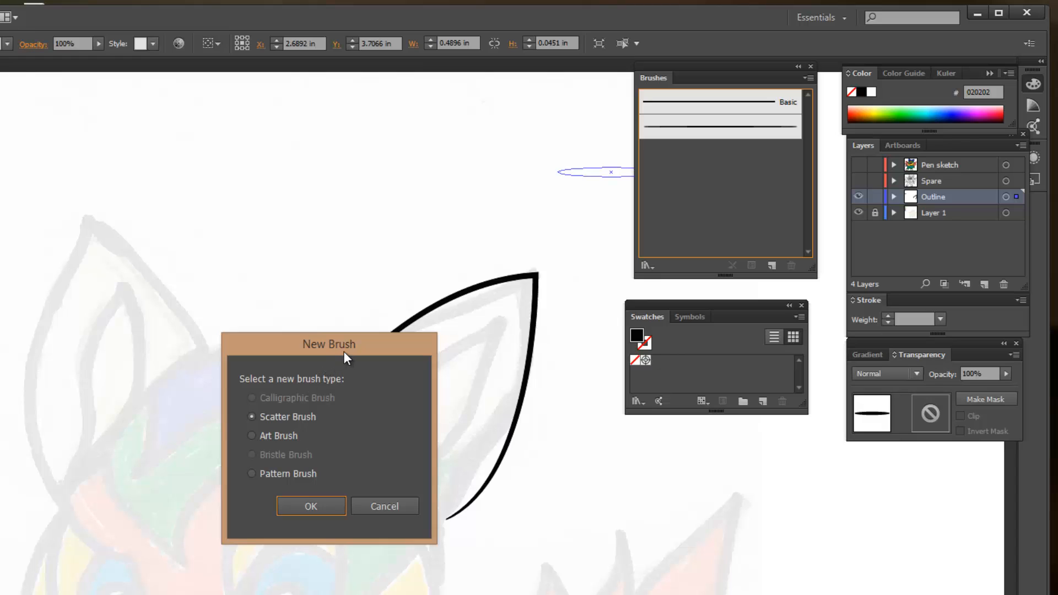
click(249, 437)
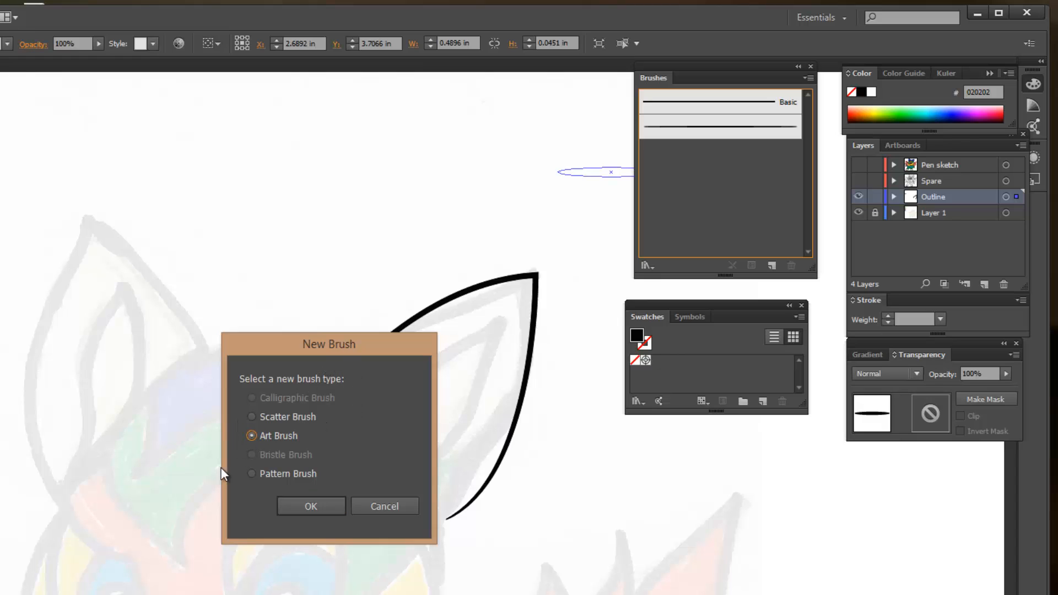
click(305, 508)
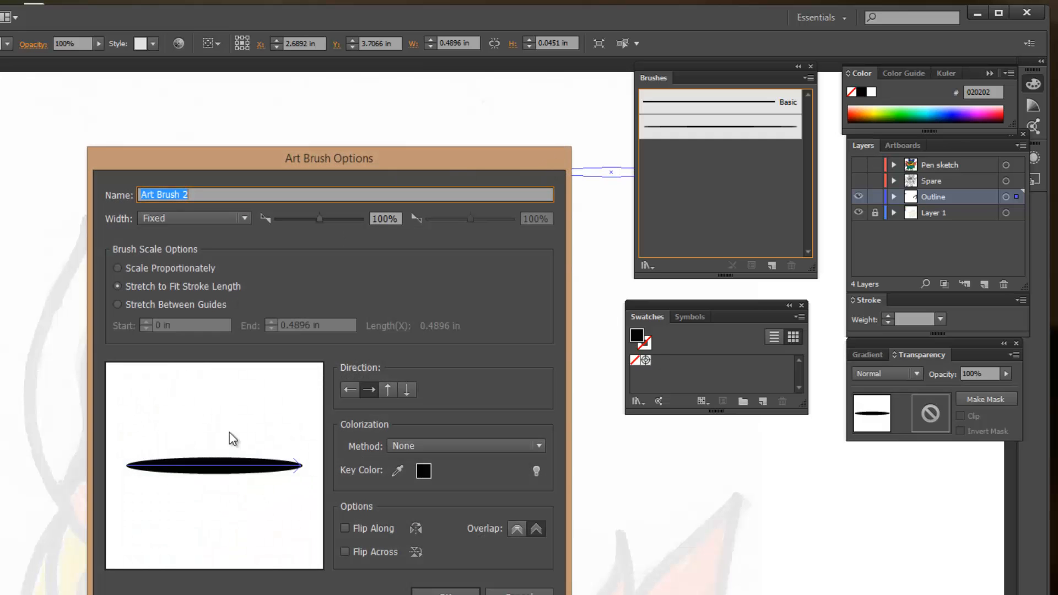
click(441, 593)
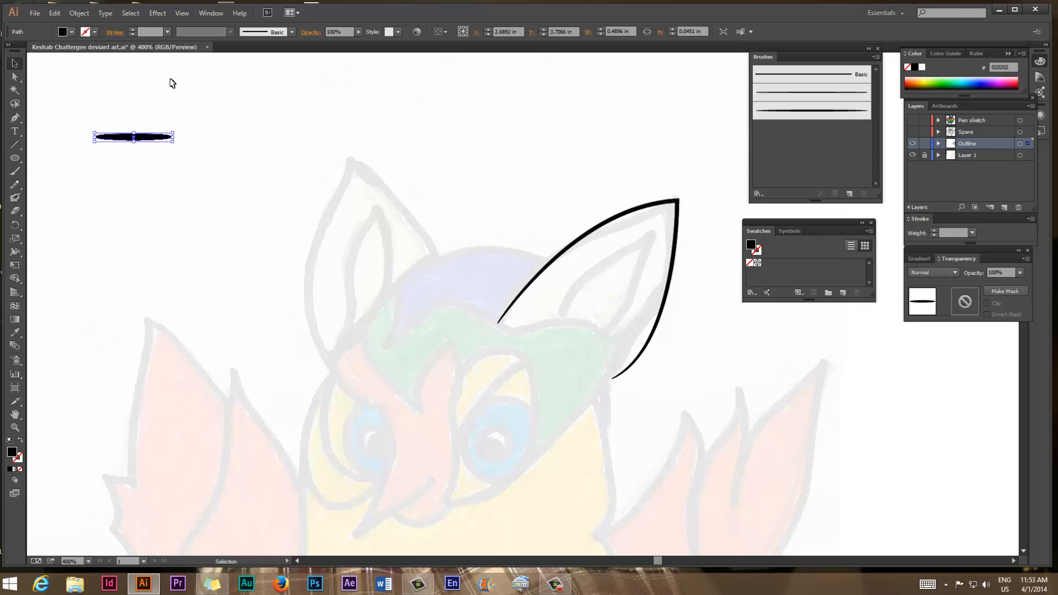
click(206, 13)
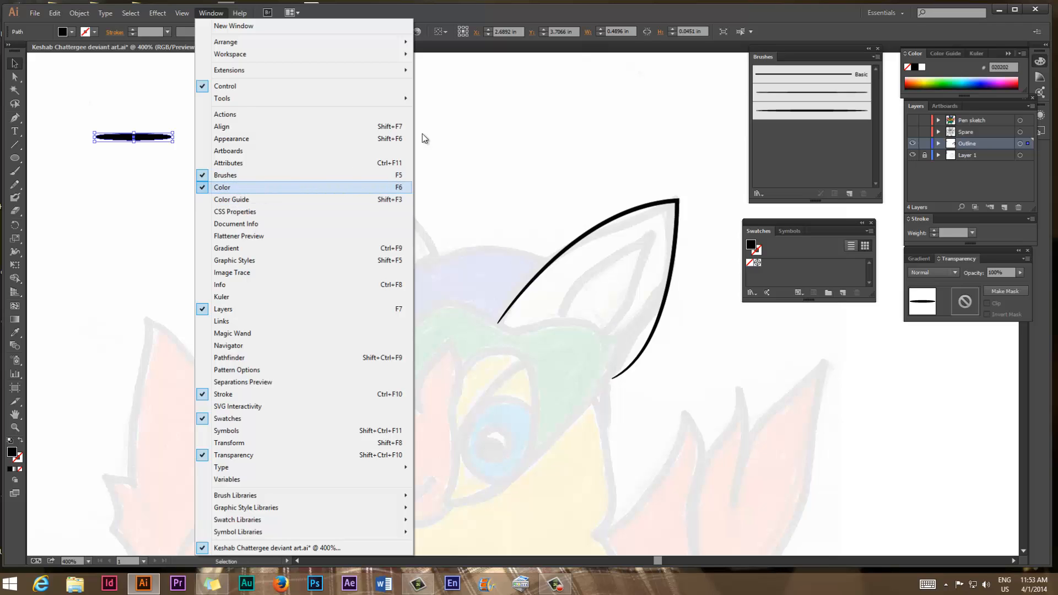
click(526, 84)
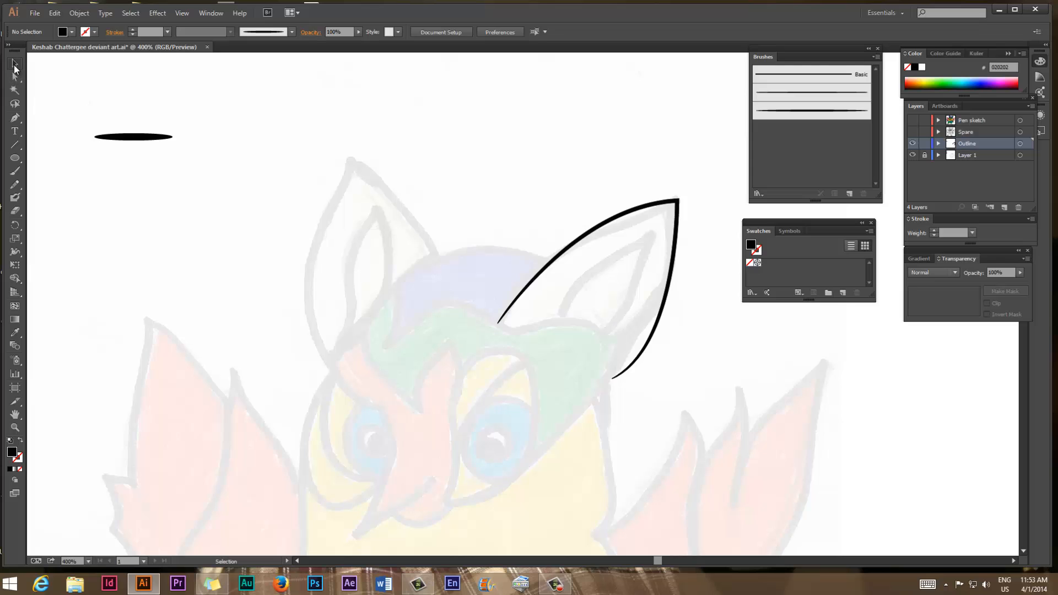
Step: Apply the new, thicker art brush made from the ellipse to the right-hand ear outline and deselect it
click(580, 241)
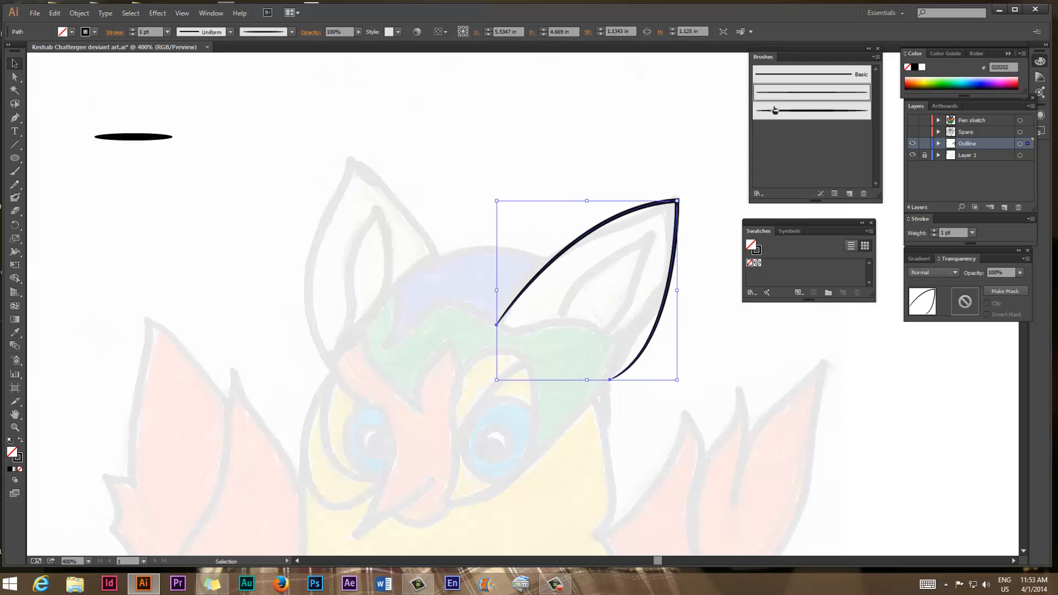
click(800, 112)
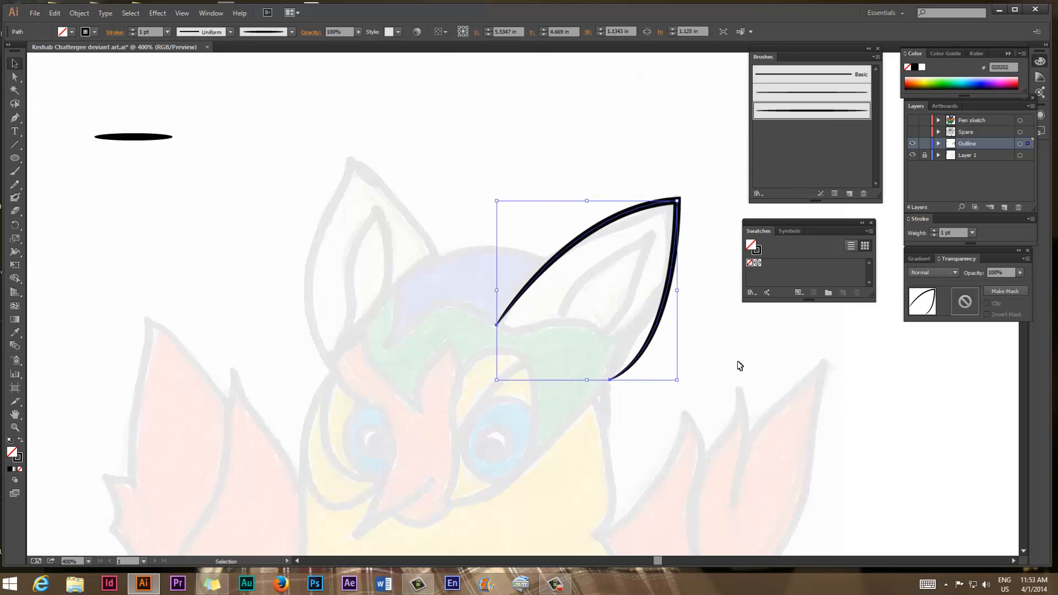
click(665, 97)
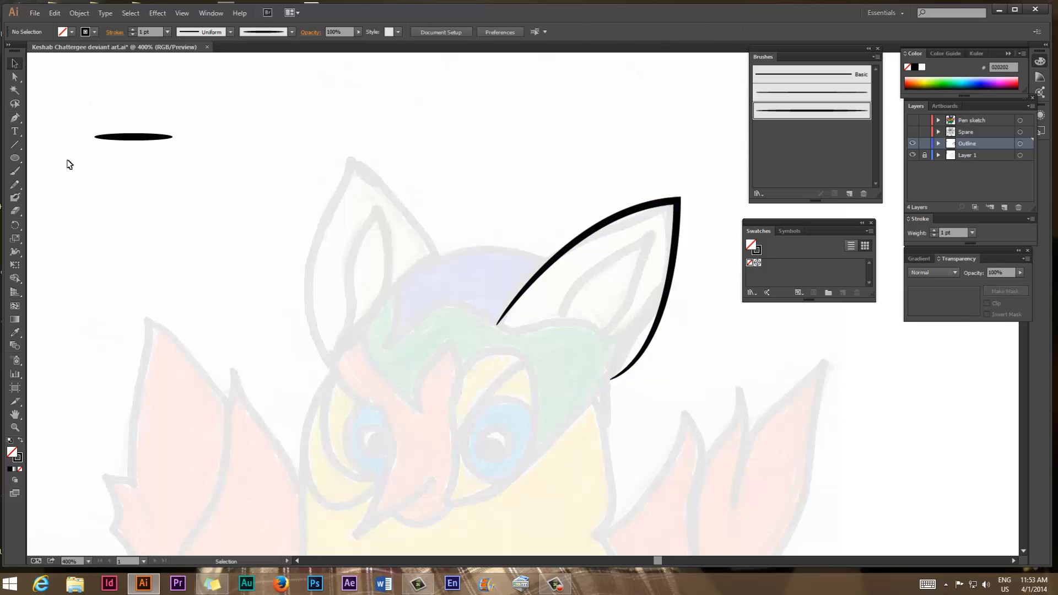
Step: Trace the outer edge of the left-hand ear as an open curved path with the Pen tool and apply the thicker art brush
key(p)
click(333, 371)
drag(350, 158, 436, 312)
scroll(416, 75, up, 5)
drag(434, 495, 422, 278)
key(ctrl+z)
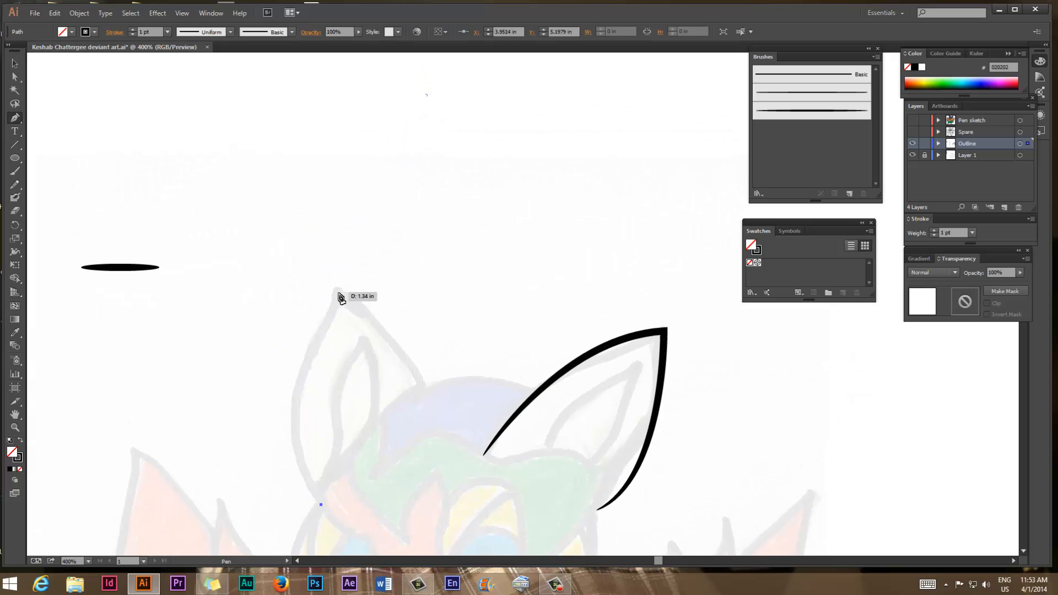
drag(339, 292, 432, 161)
click(339, 292)
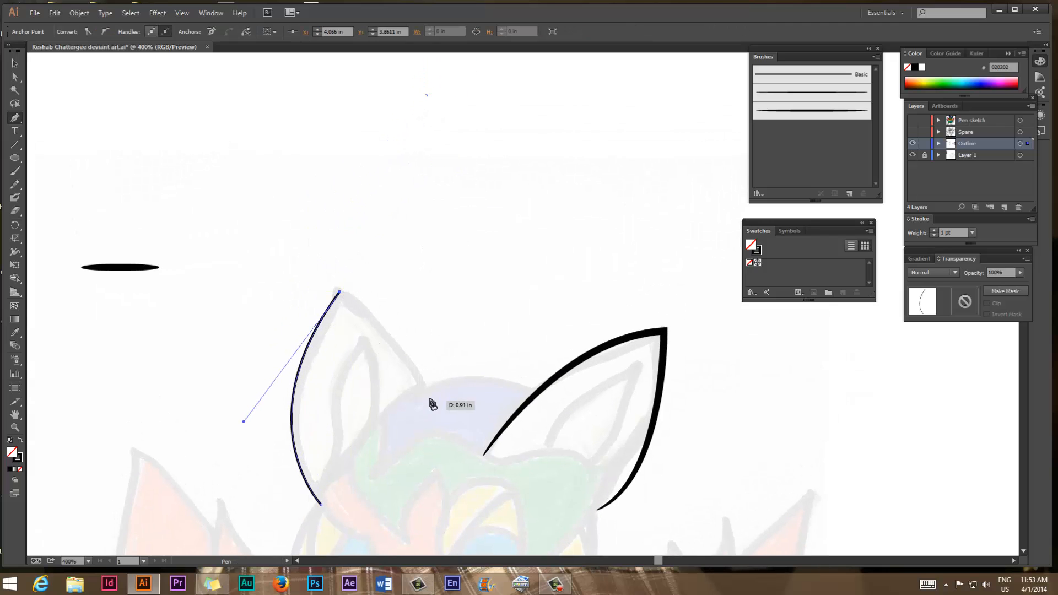
drag(426, 398, 431, 428)
click(15, 63)
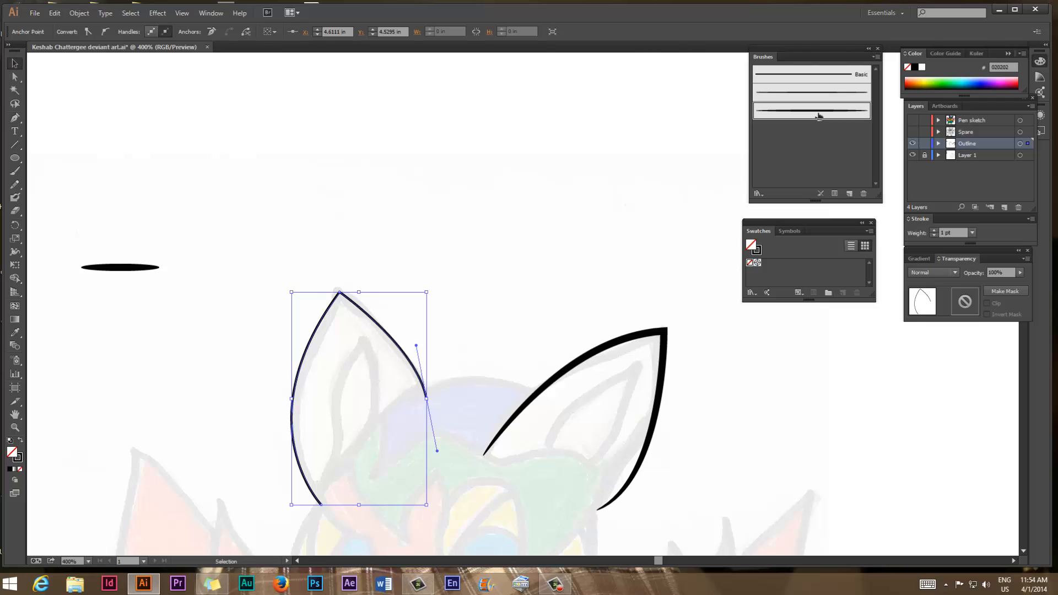
click(642, 264)
Step: Trace the top of the head with the Pen tool as one arc from the left-hand ear's base to the right-hand ear
scroll(356, 376, down, 3)
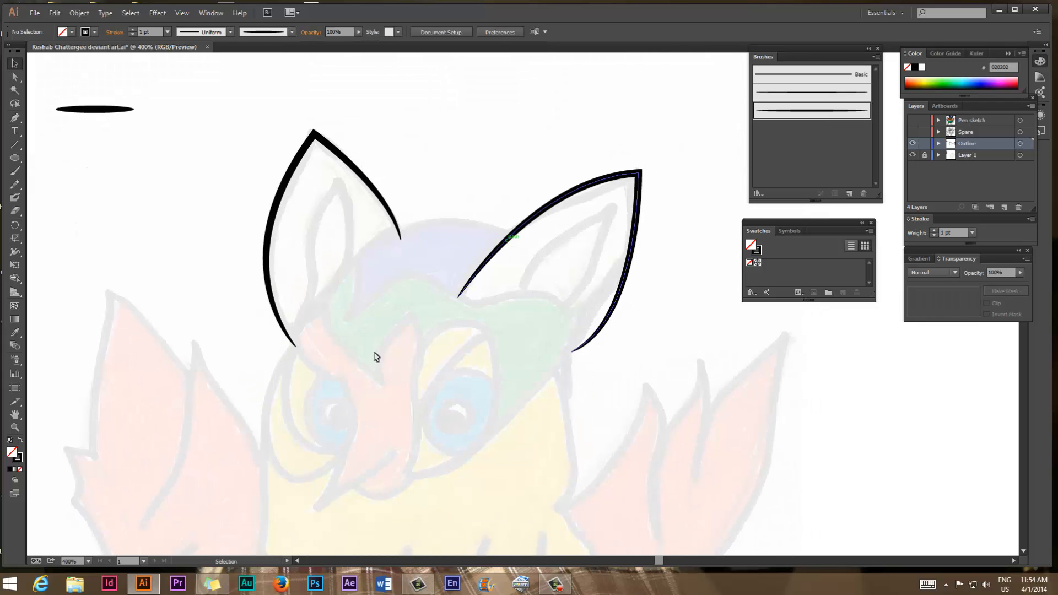
click(289, 340)
click(538, 238)
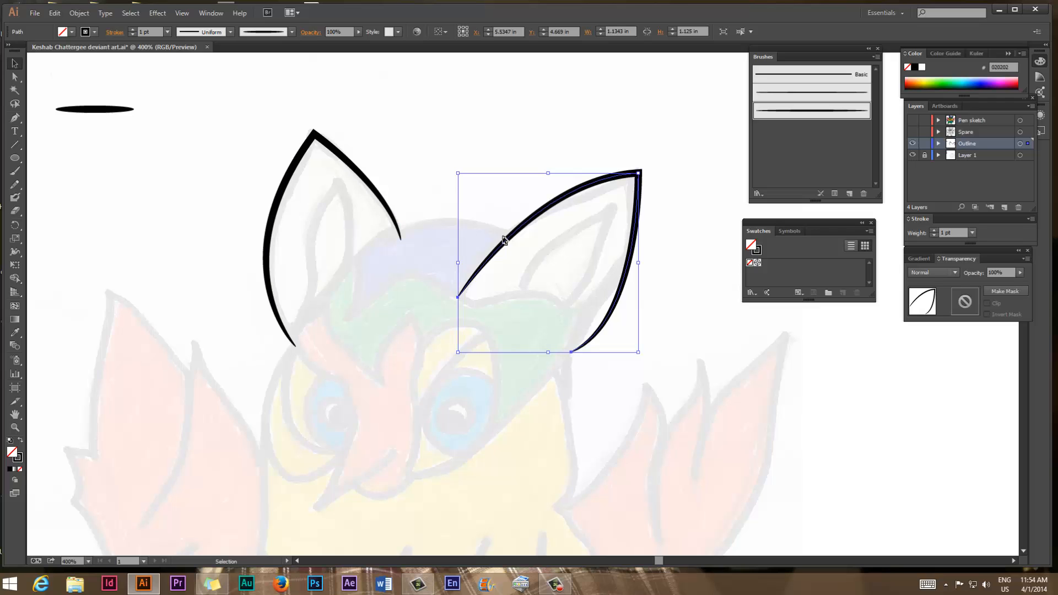
key(p)
click(289, 337)
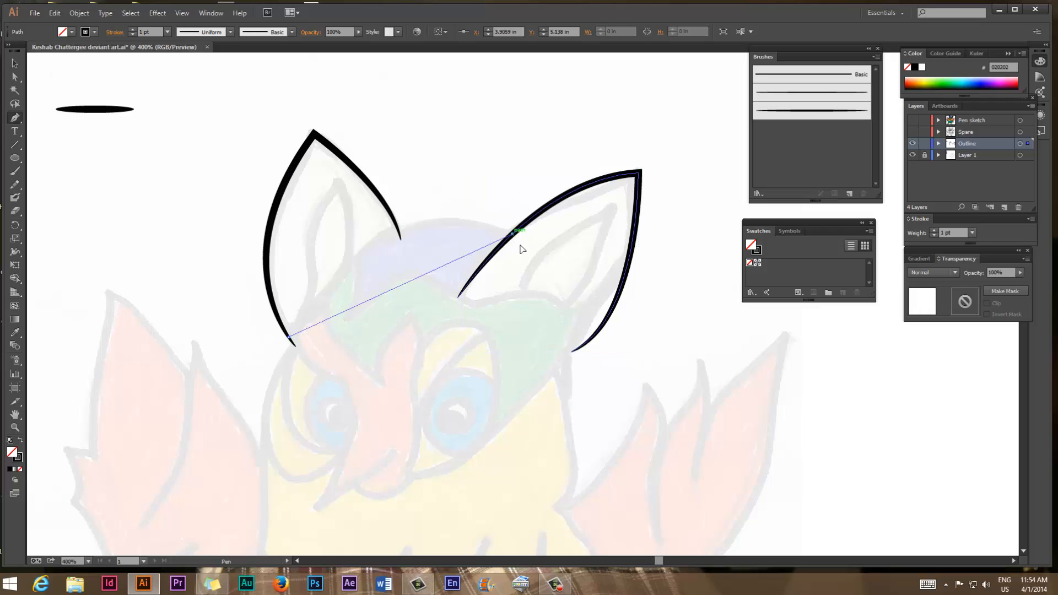
drag(512, 234, 661, 300)
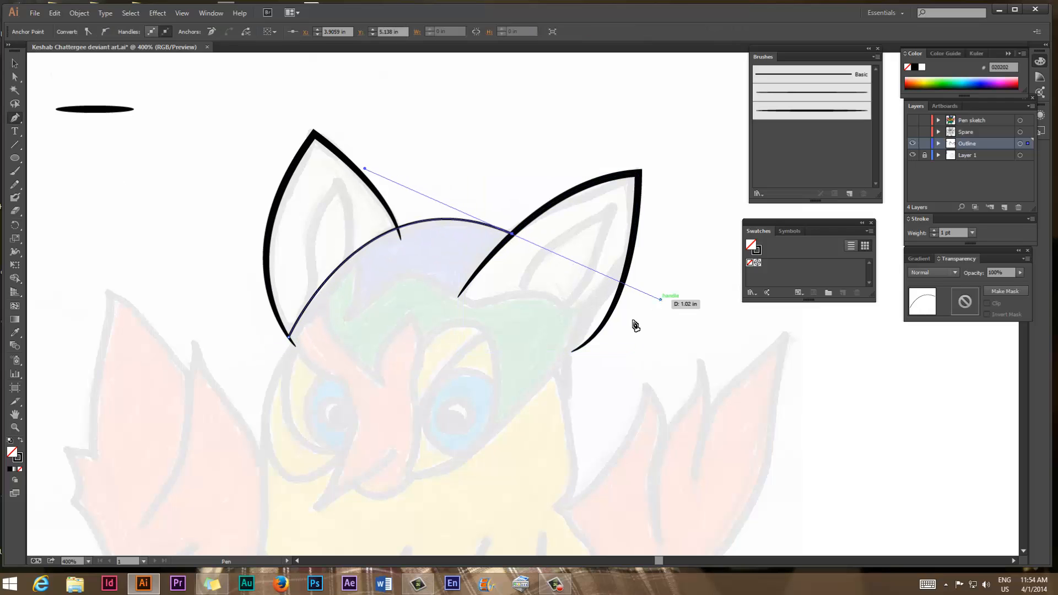
Step: Trace the wavy upper edge of the green head patch with the Pen tool, from the right-hand ear's base to the head arc
ctrl+click(720, 287)
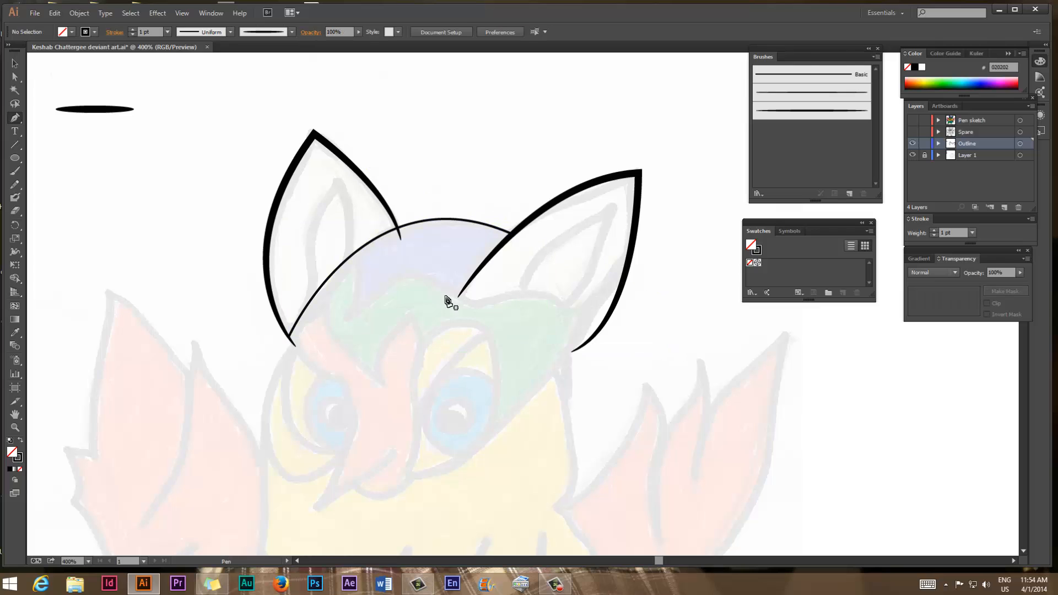
click(578, 348)
drag(503, 298, 420, 319)
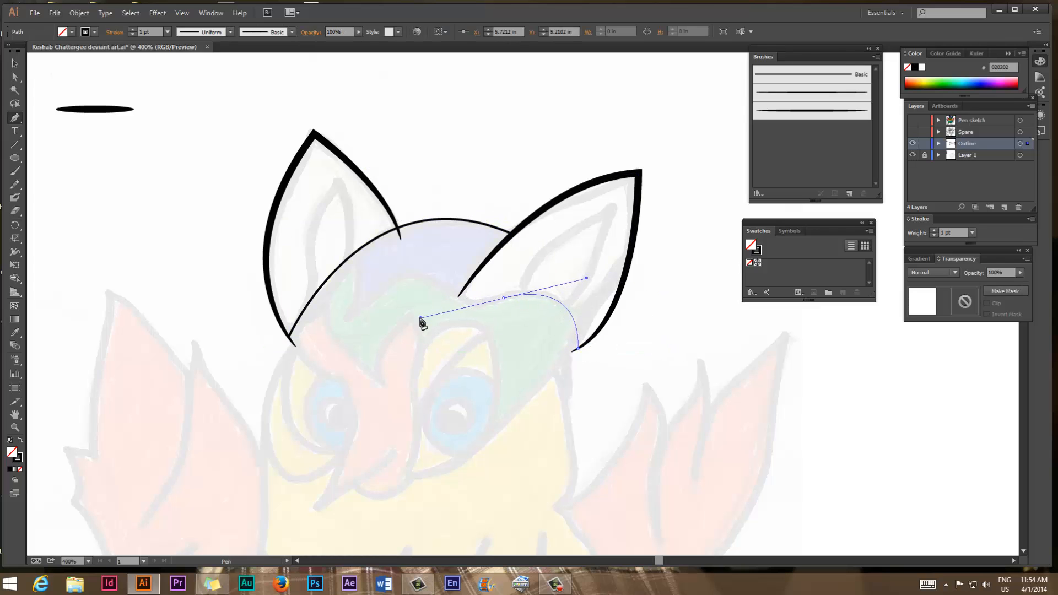
click(503, 298)
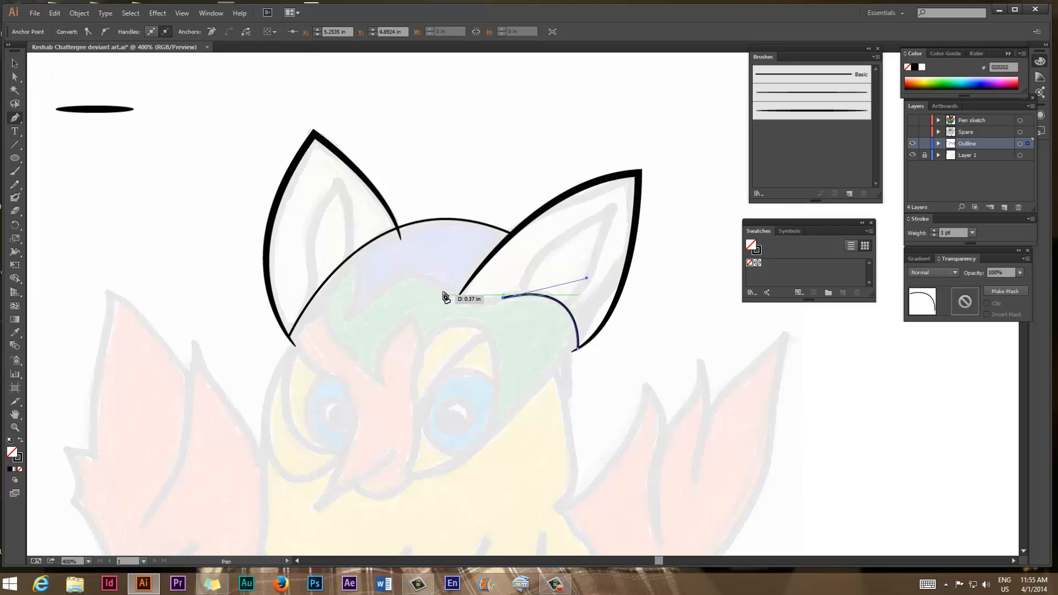
drag(443, 289, 411, 263)
drag(375, 296, 343, 338)
click(348, 323)
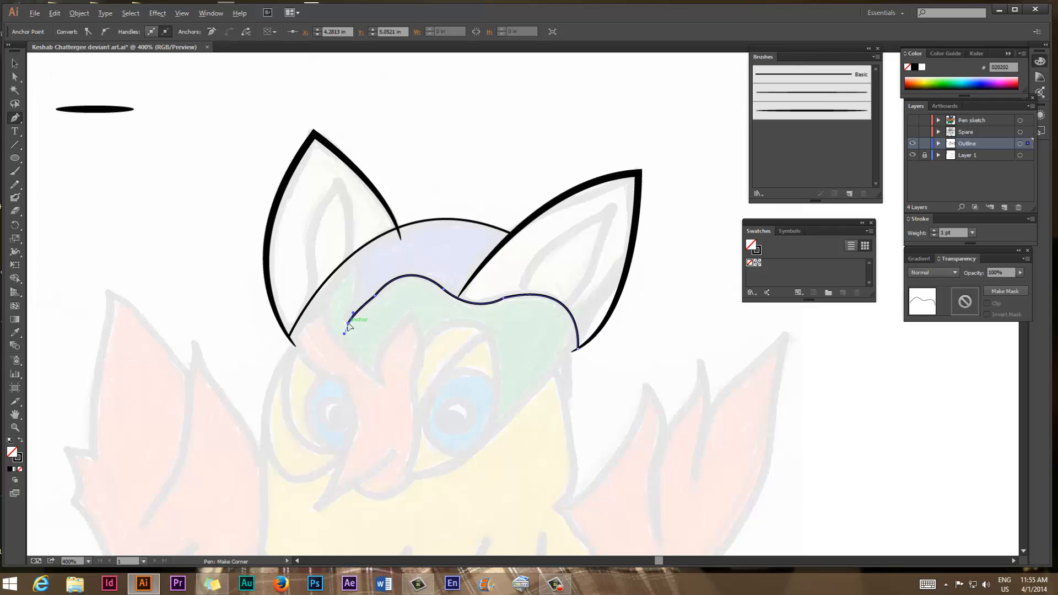
drag(354, 253, 343, 231)
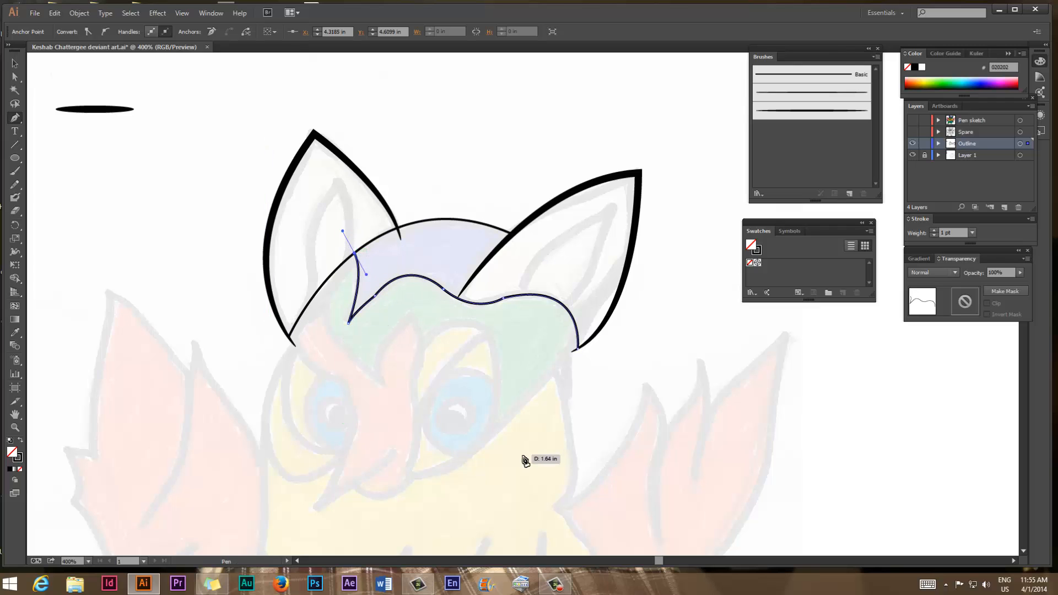
ctrl+click(685, 341)
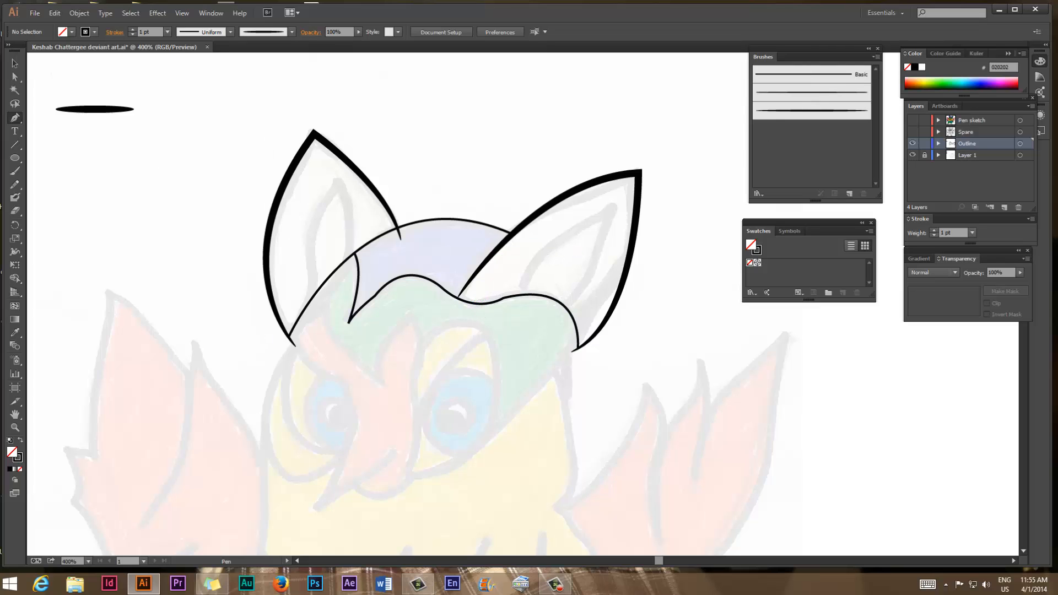
Step: Apply the thicker art brush to the wavy line across the head and deselect it
click(9, 61)
click(476, 303)
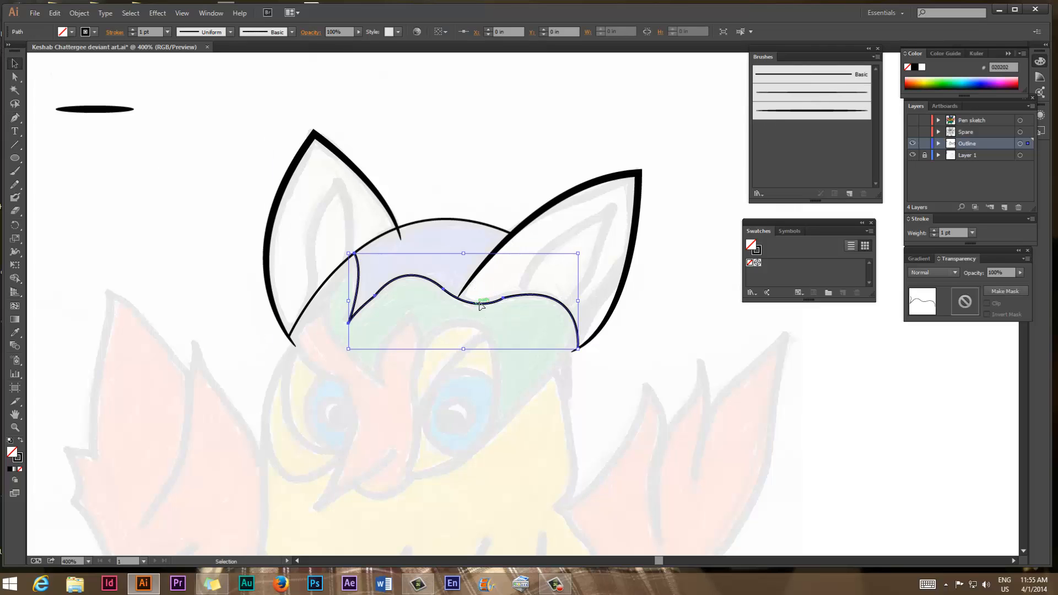
click(828, 111)
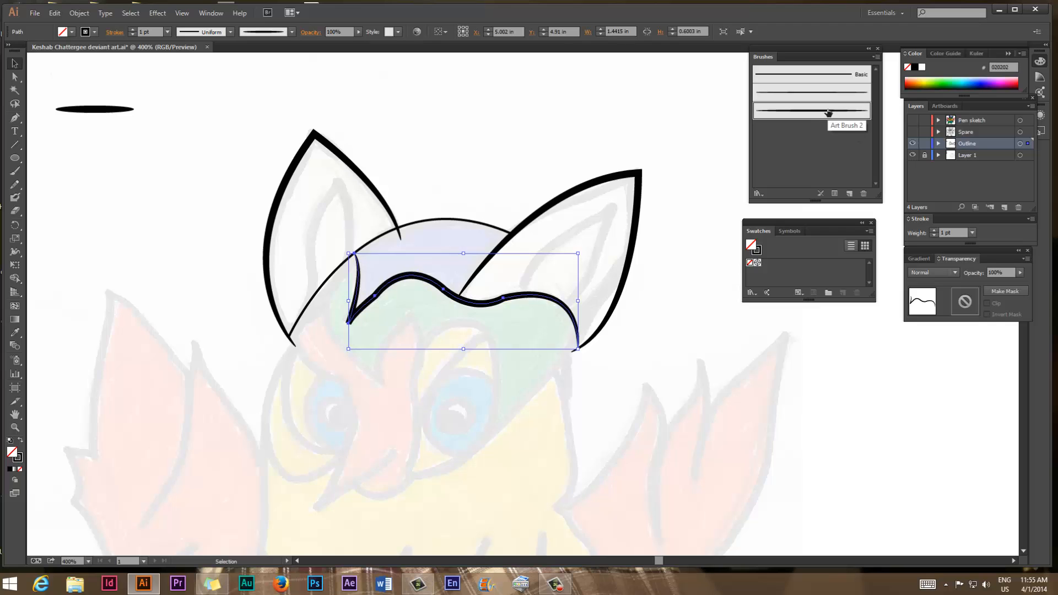
click(684, 331)
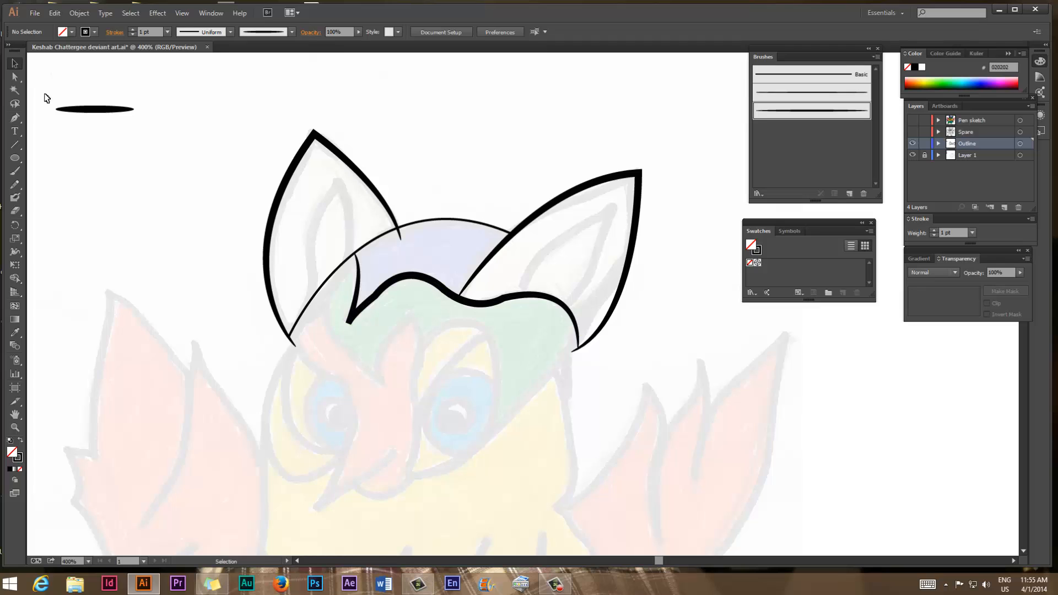
Step: Give the wavy head line the Basic brush with a 2 pt stroke weight and deselect it
click(429, 282)
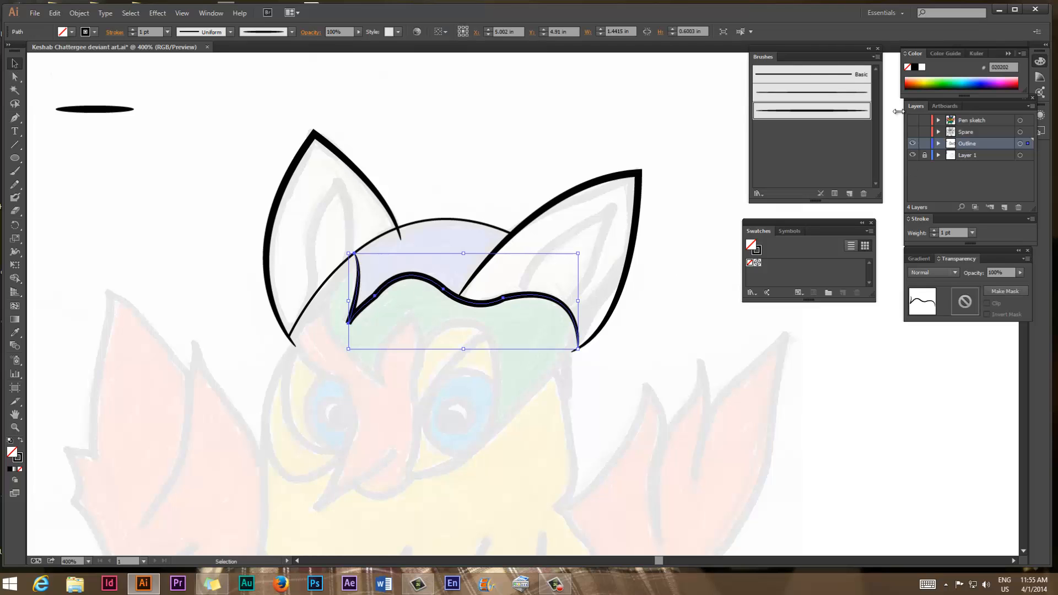
click(813, 77)
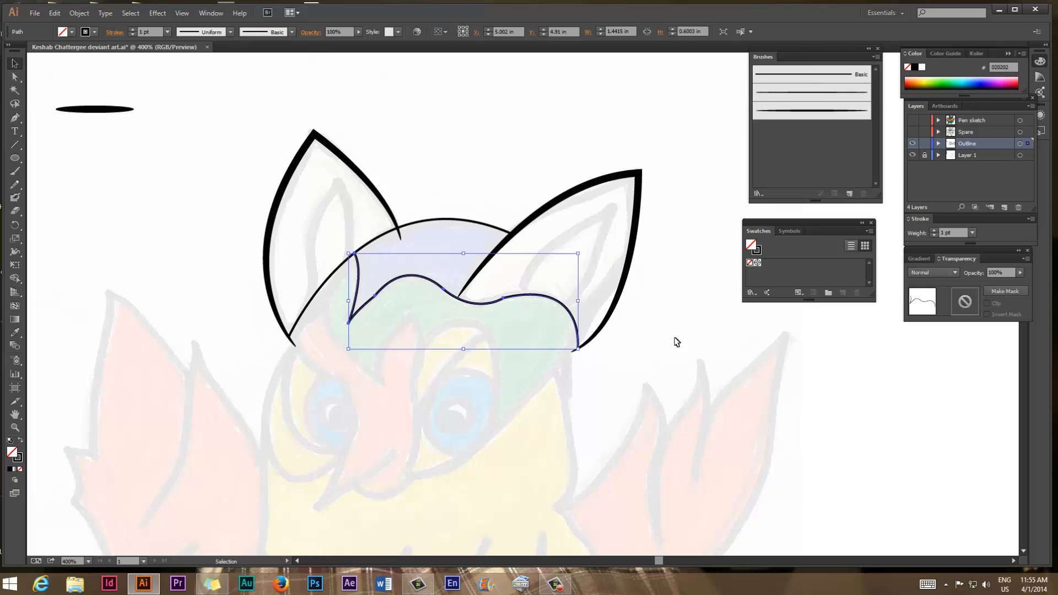
click(971, 233)
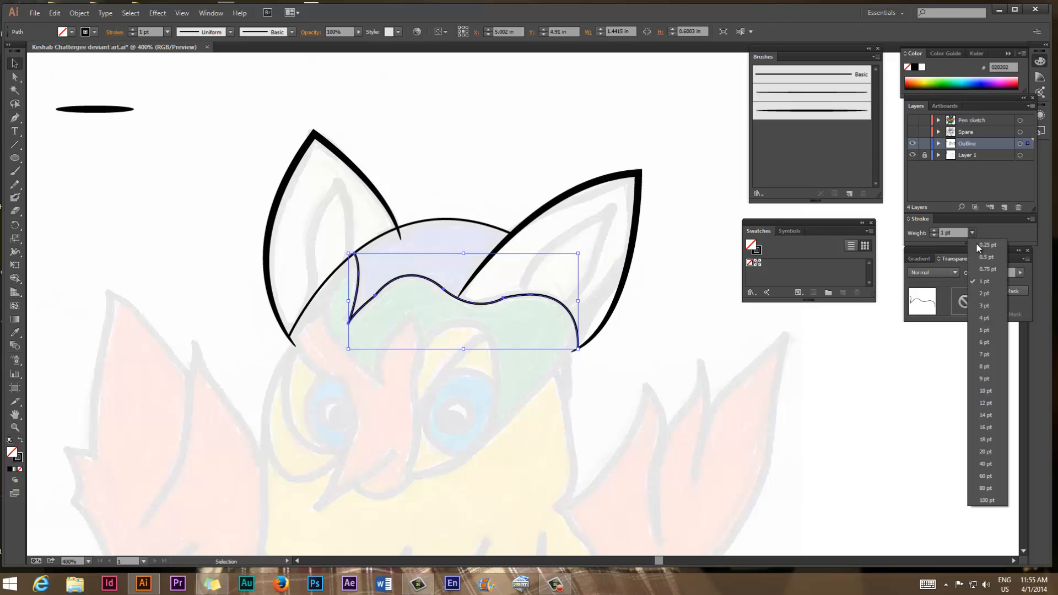
click(983, 298)
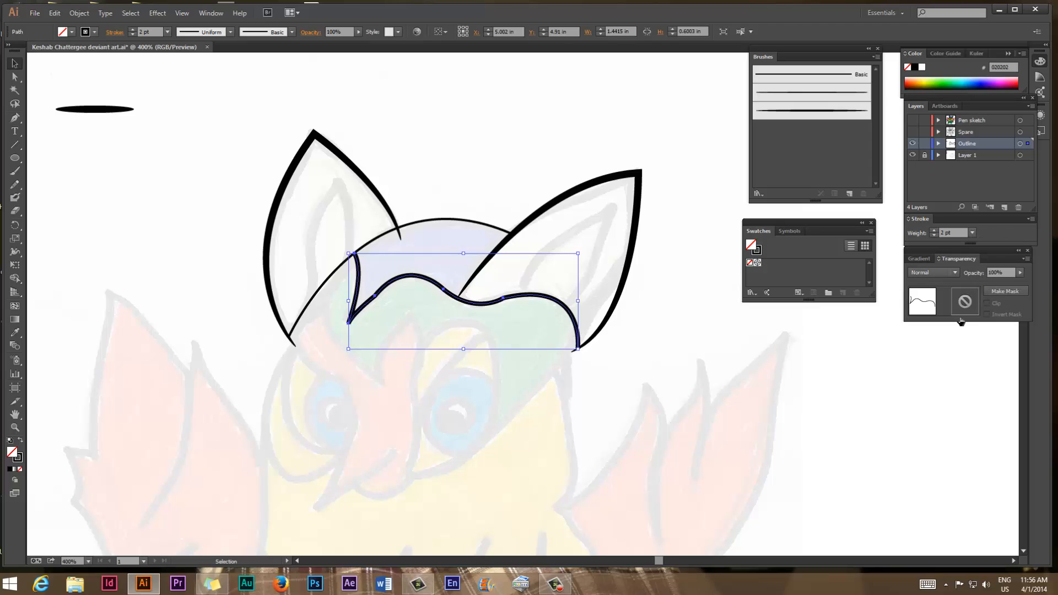
click(813, 392)
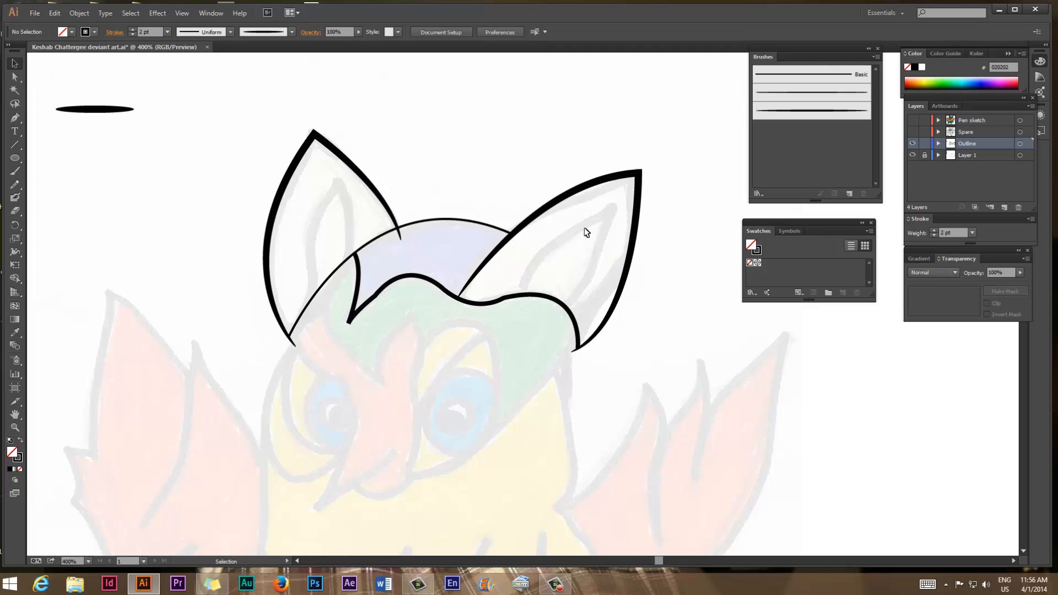
Step: Trace the inner shape of the right-hand ear with the Pen tool as two curves meeting in a point and ending on the wavy line
key(p)
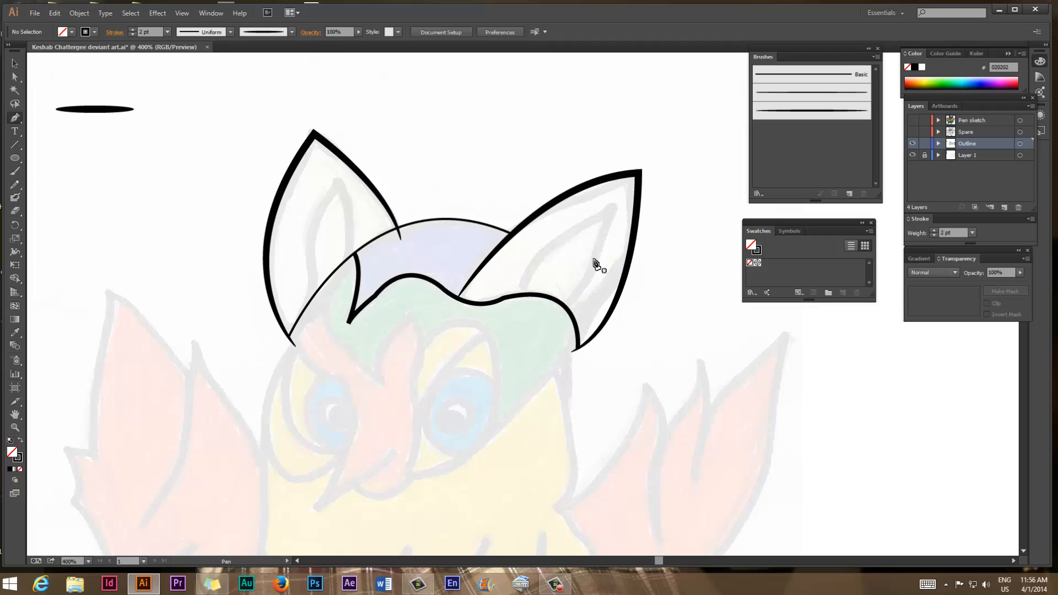
click(518, 295)
drag(613, 205, 686, 183)
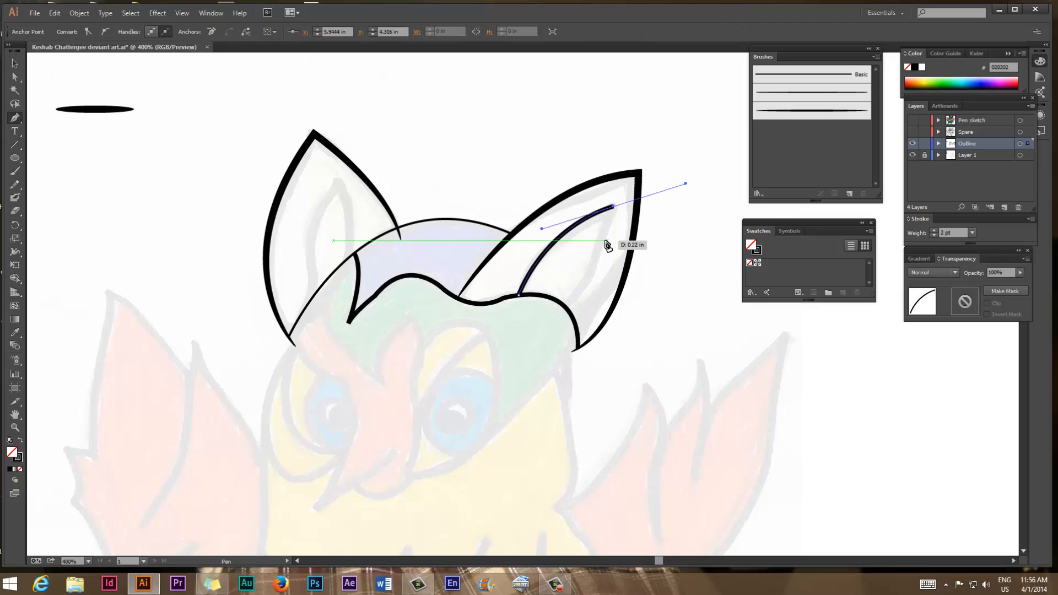
click(613, 206)
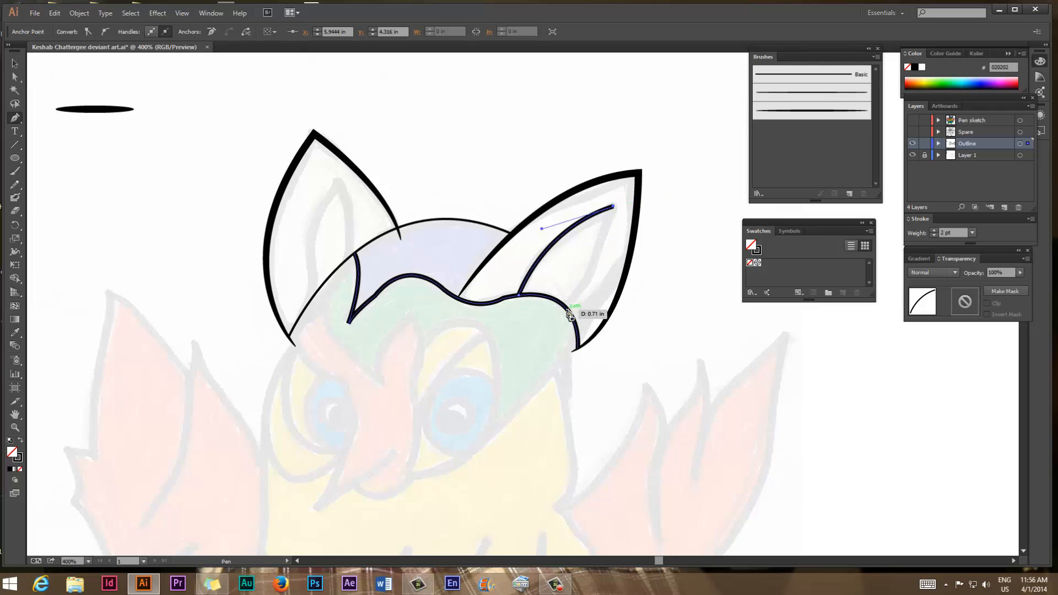
drag(567, 308, 531, 325)
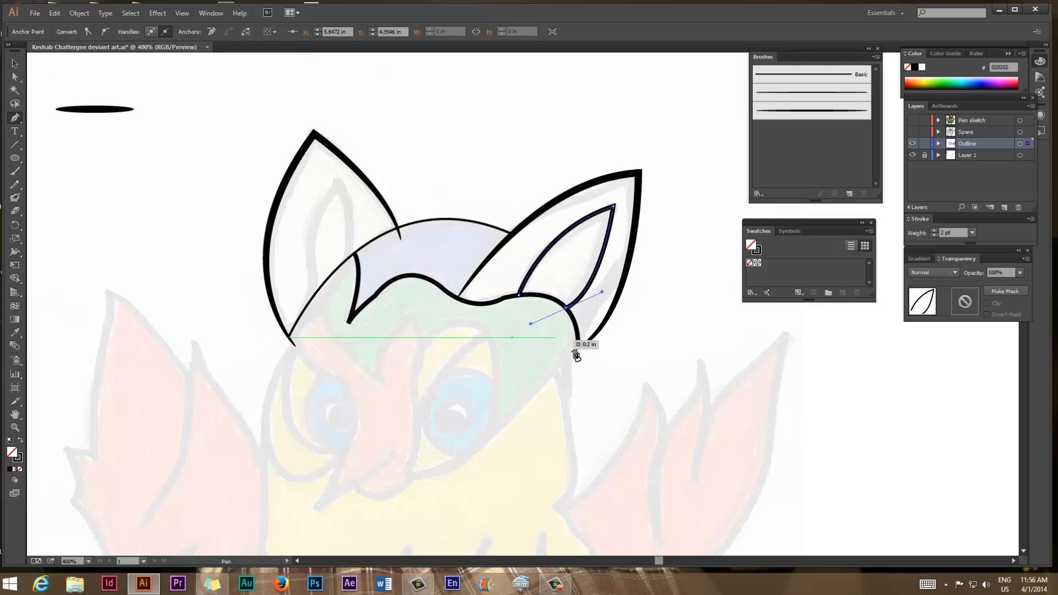
ctrl+click(676, 325)
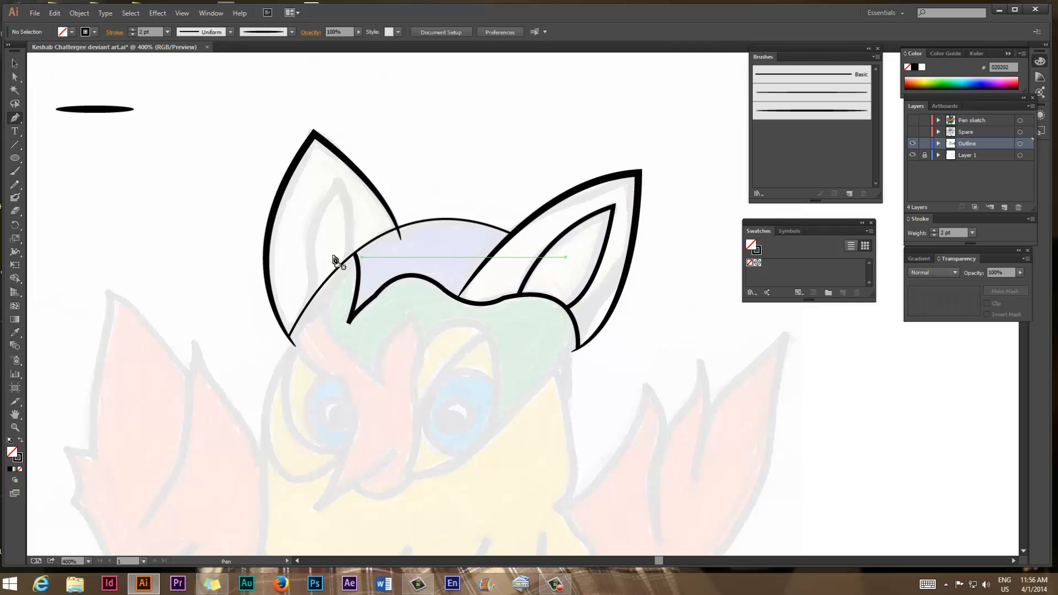
Step: Trace the inner shape of the left-hand ear with the Pen tool, from the head arc up to a point and down to the wavy line's end
click(312, 298)
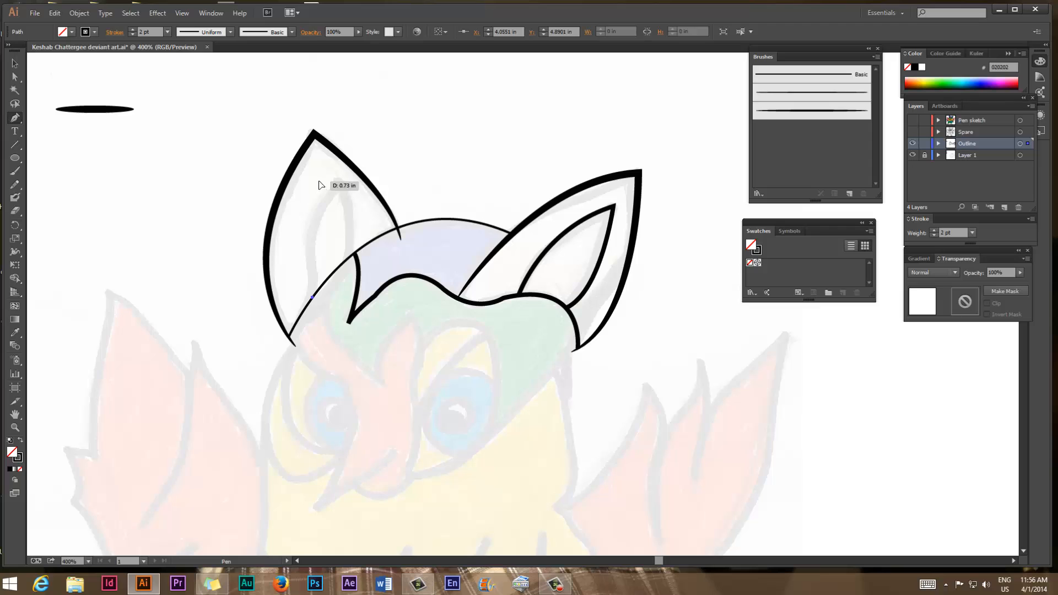
drag(319, 181, 348, 151)
click(319, 180)
click(356, 255)
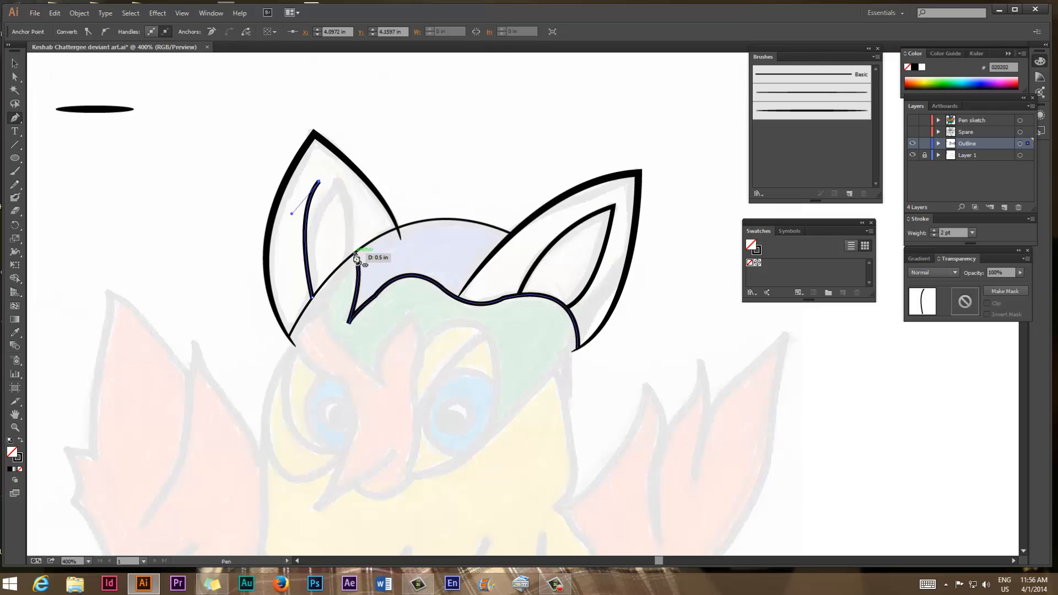
drag(354, 256, 350, 298)
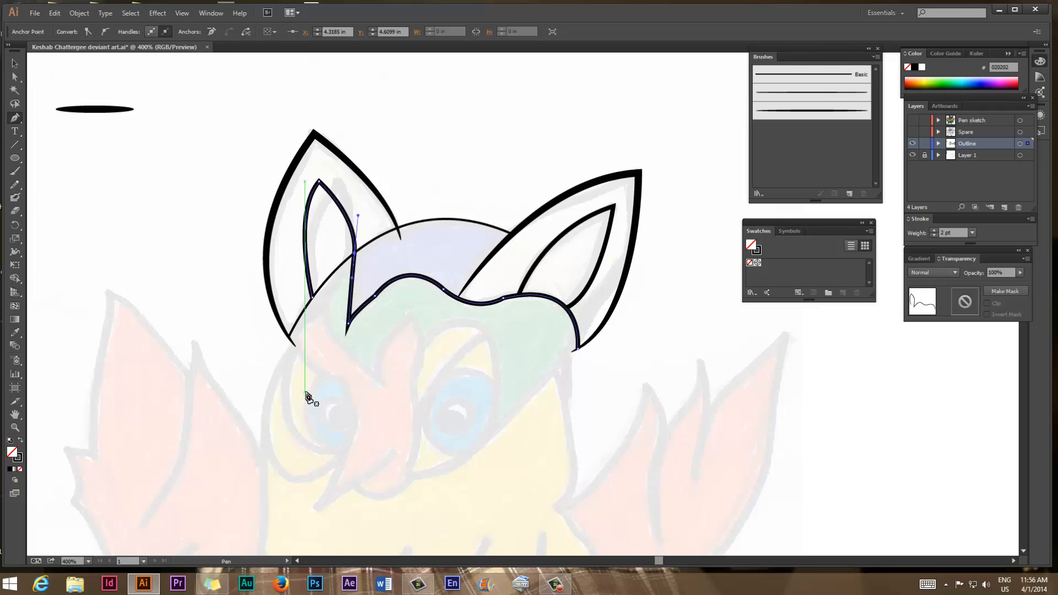
key(v)
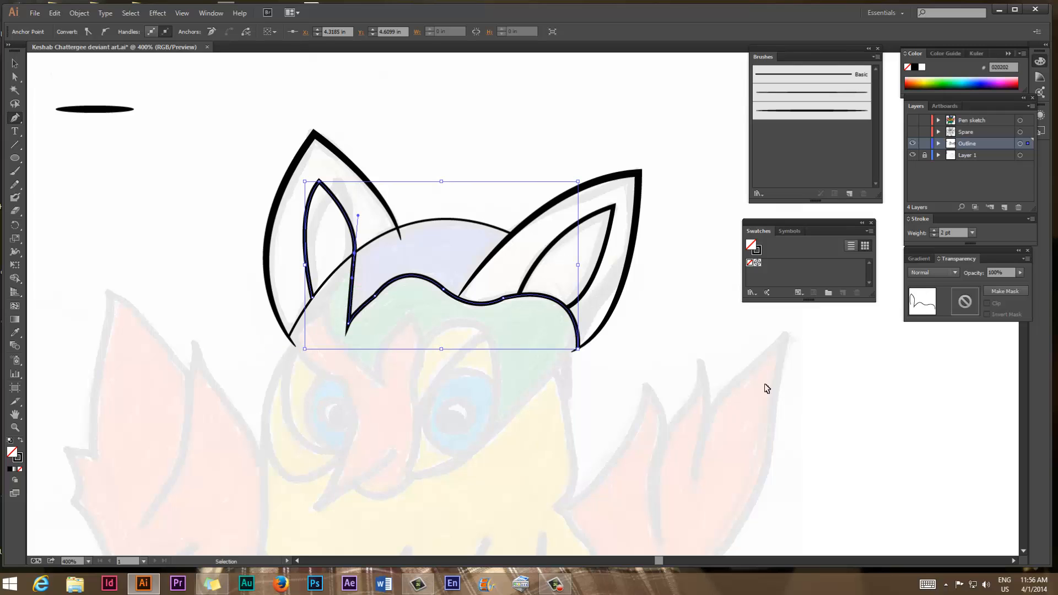
click(716, 340)
key(p)
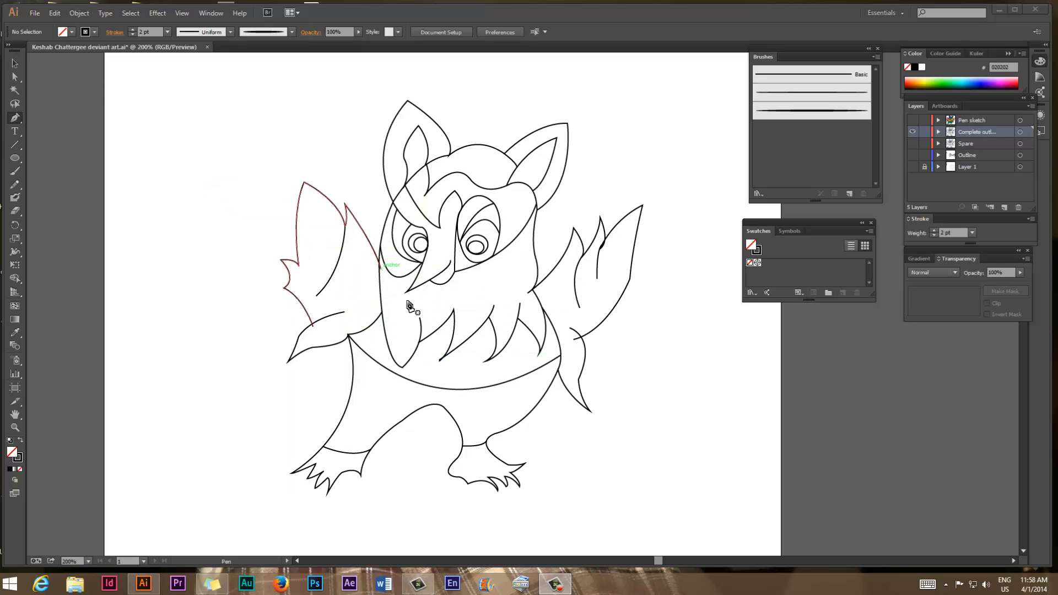
Step: Select all paths of the complete owl outline and examine up close how the lines meet around the face, chest and wings
key(ctrl+a)
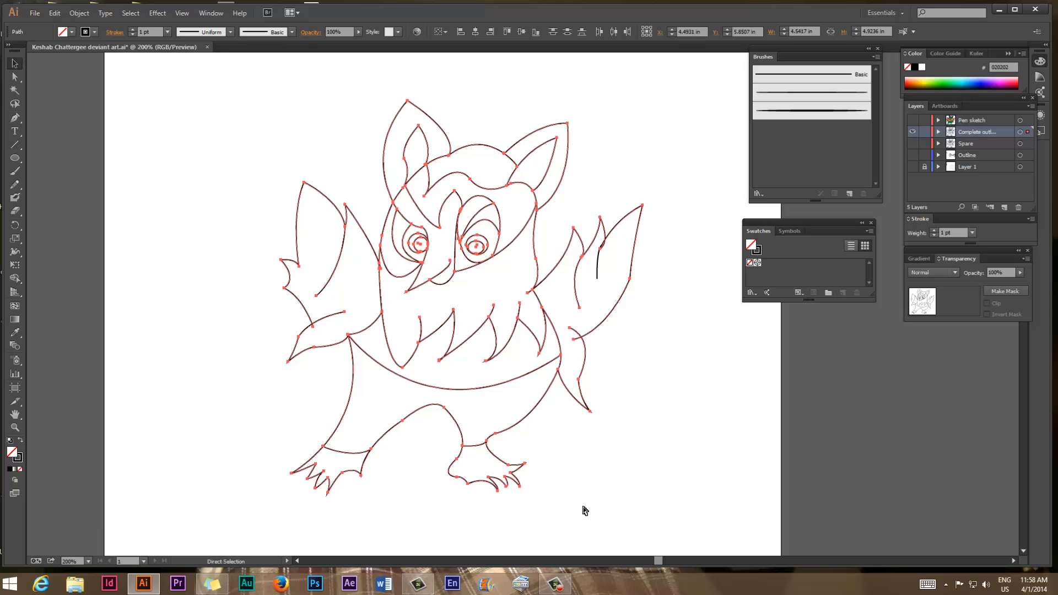
key(ctrl+plus)
key(ctrl+plus)
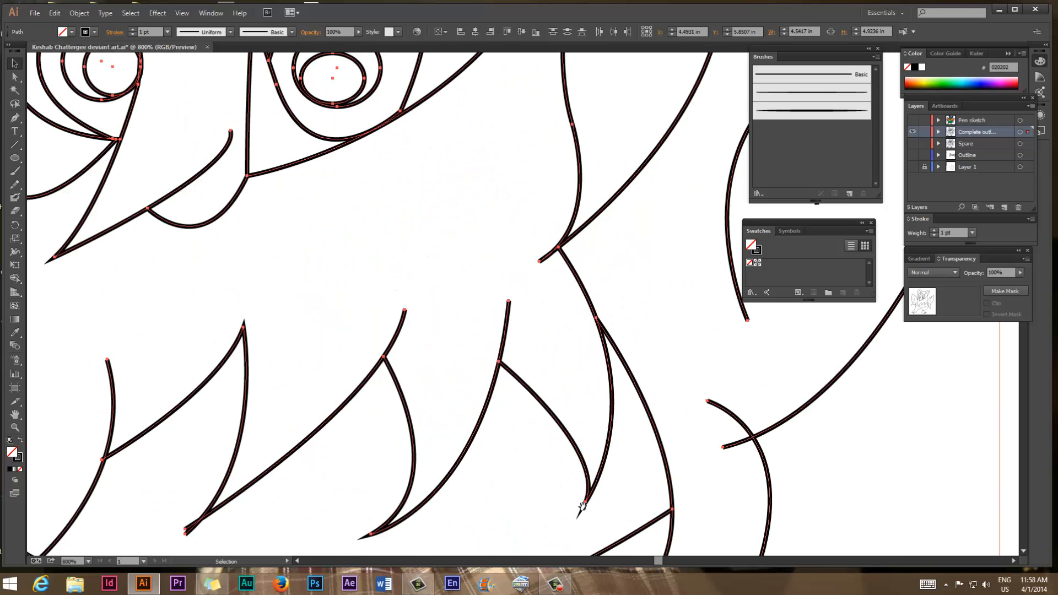
drag(168, 307, 576, 365)
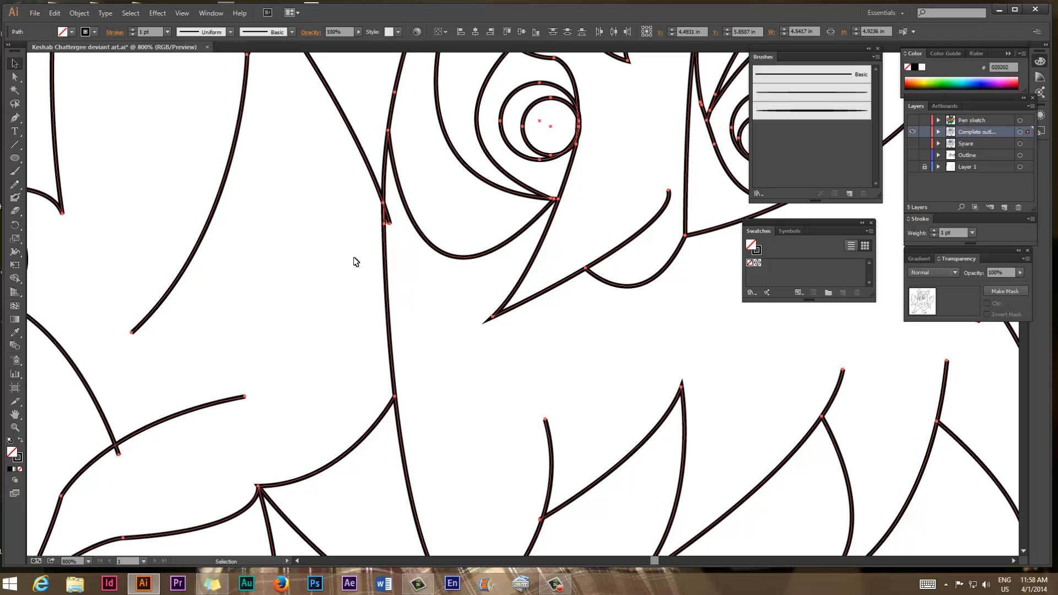
key(ctrl+minus)
key(ctrl+minus)
key(ctrl+minus)
key(ctrl+minus)
key(ctrl+minus)
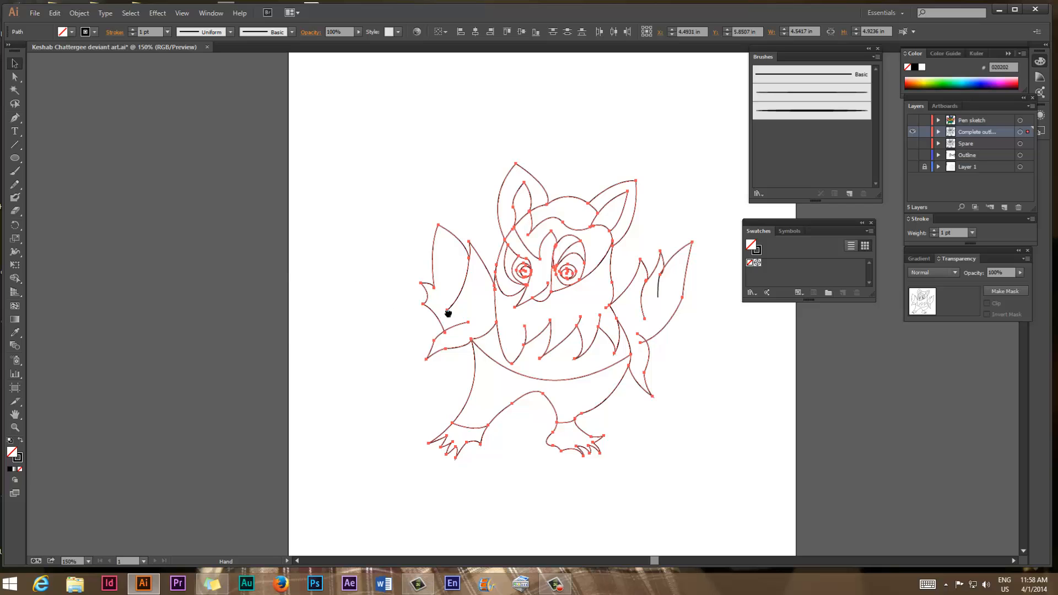
drag(448, 313, 318, 299)
click(330, 303)
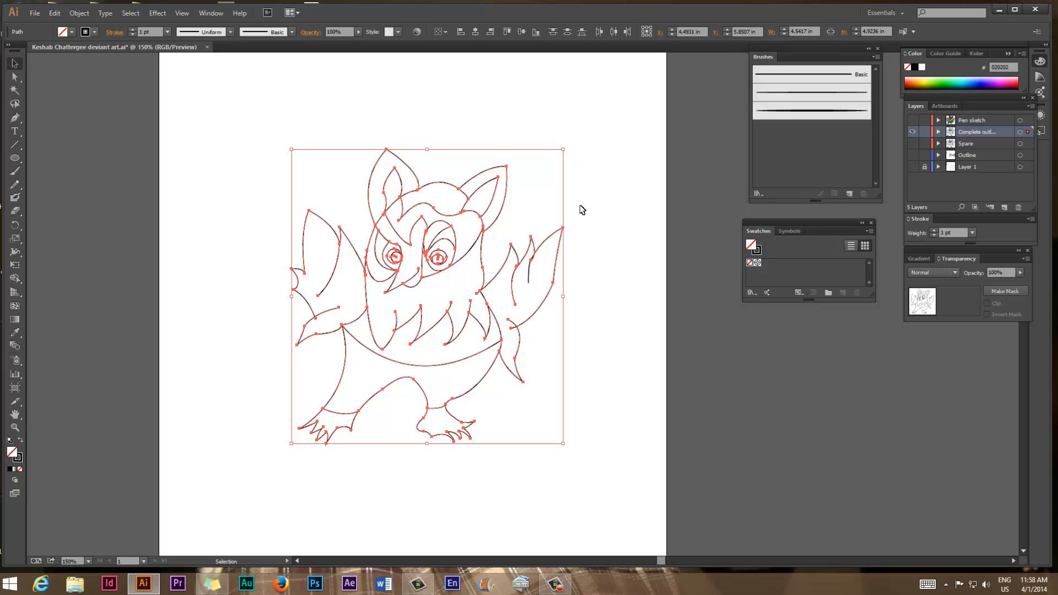
Step: Group all the selected owl outline paths and expand the group
click(21, 65)
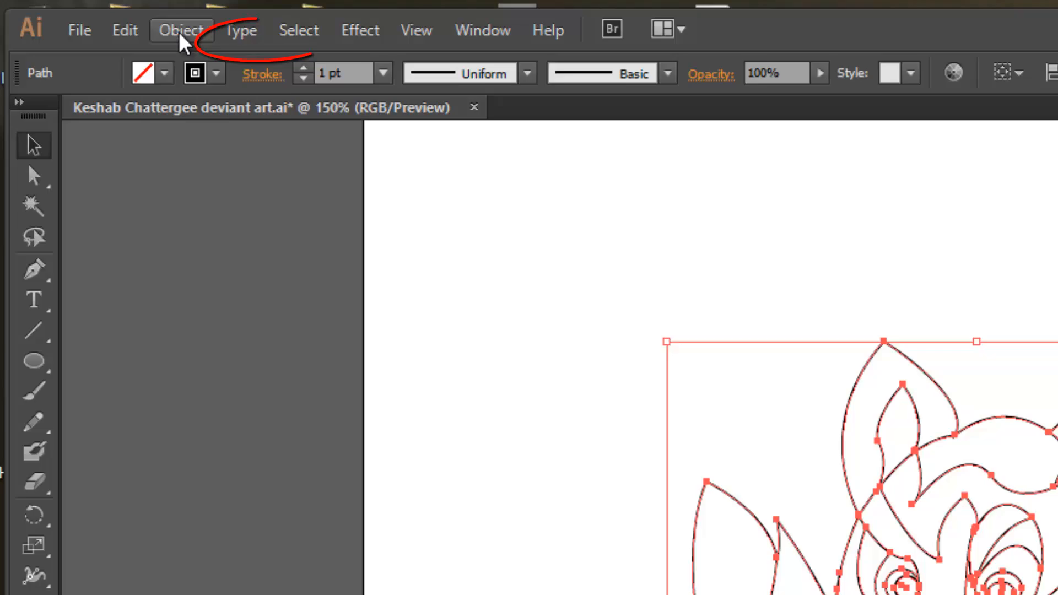
click(79, 13)
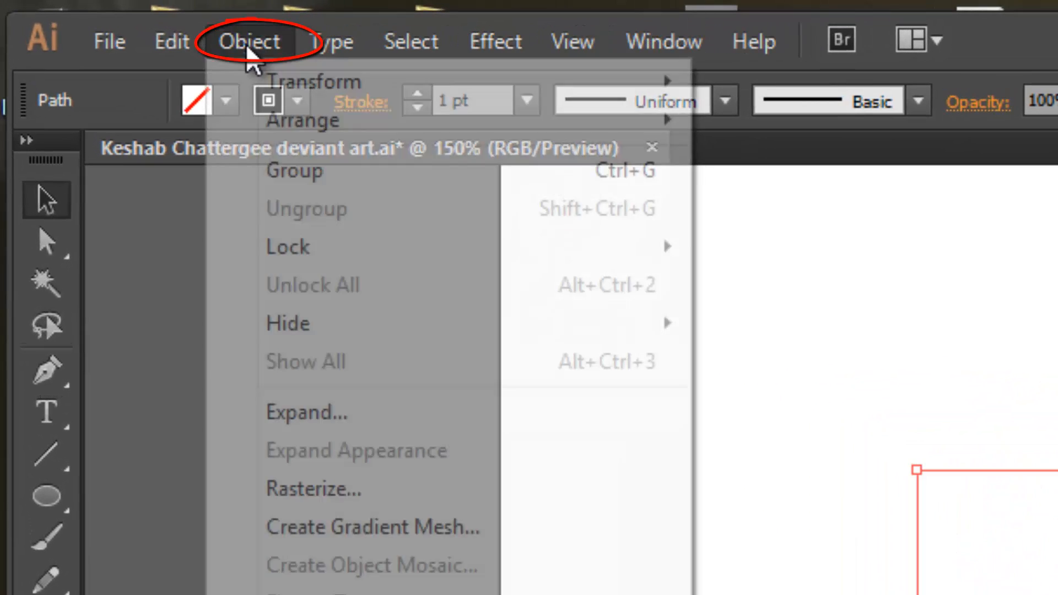
click(289, 178)
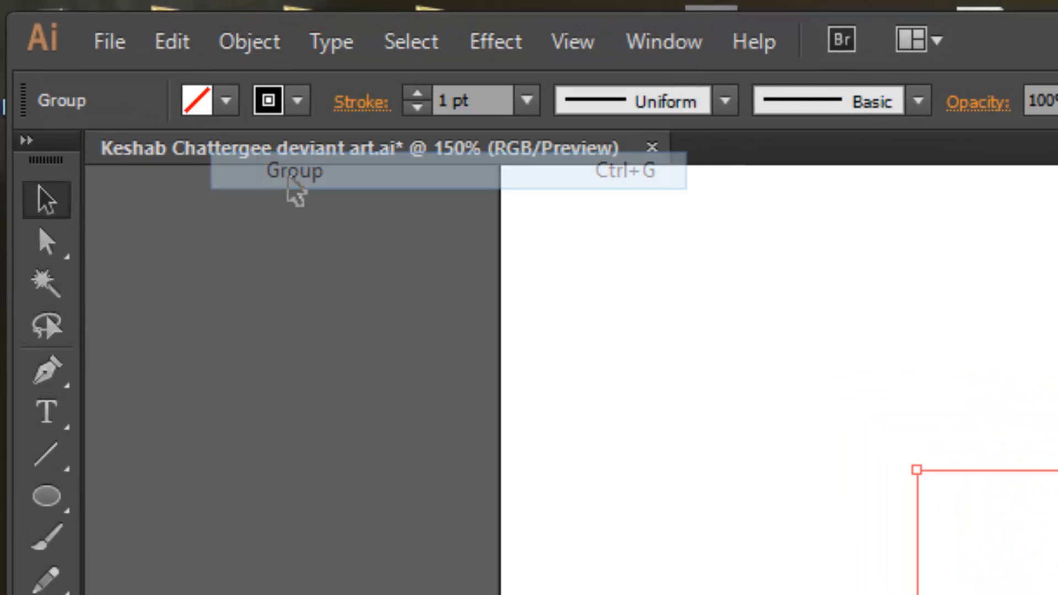
click(226, 45)
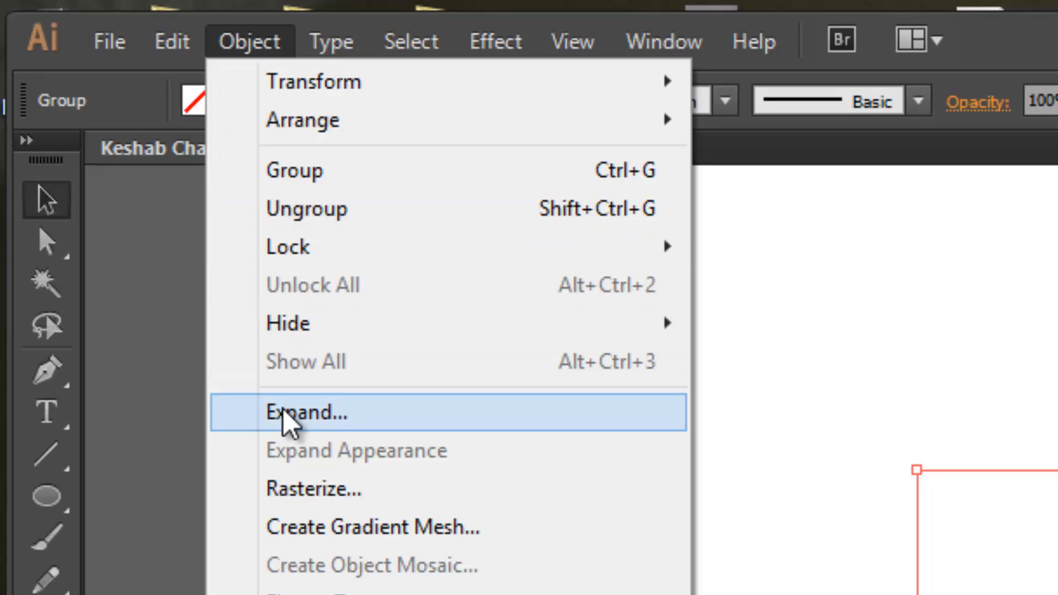
click(288, 423)
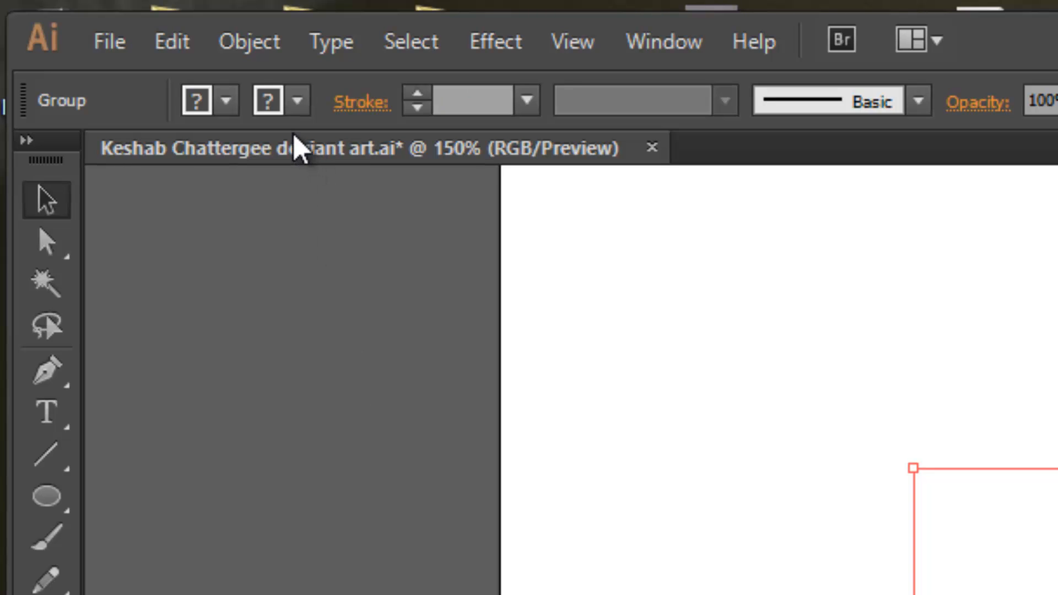
Step: Convert the grouped owl outline into a Live Paint group, expand it, and deselect the artwork
click(249, 41)
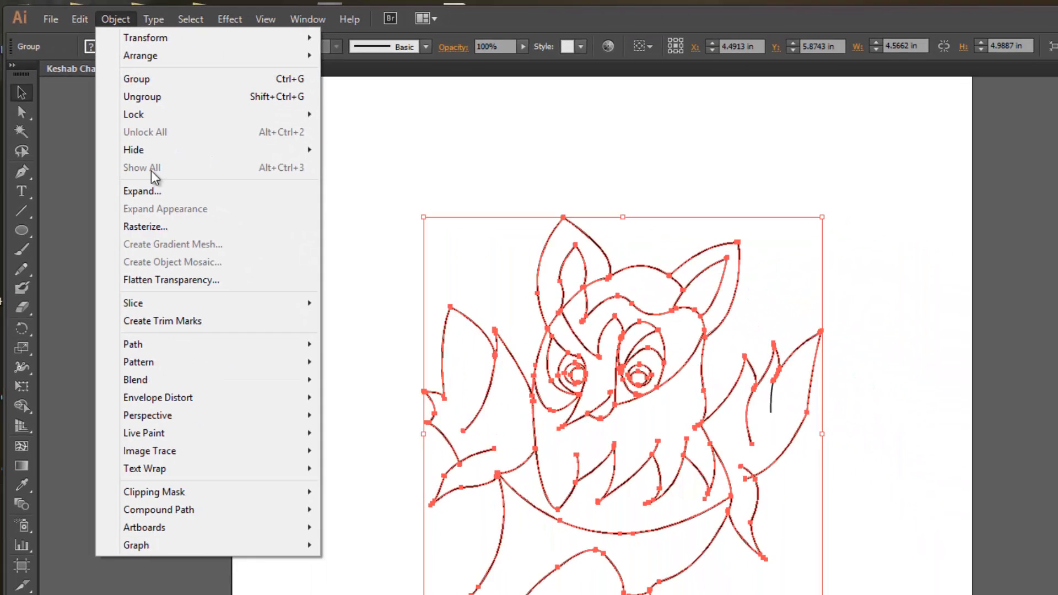
mouse_move(165, 434)
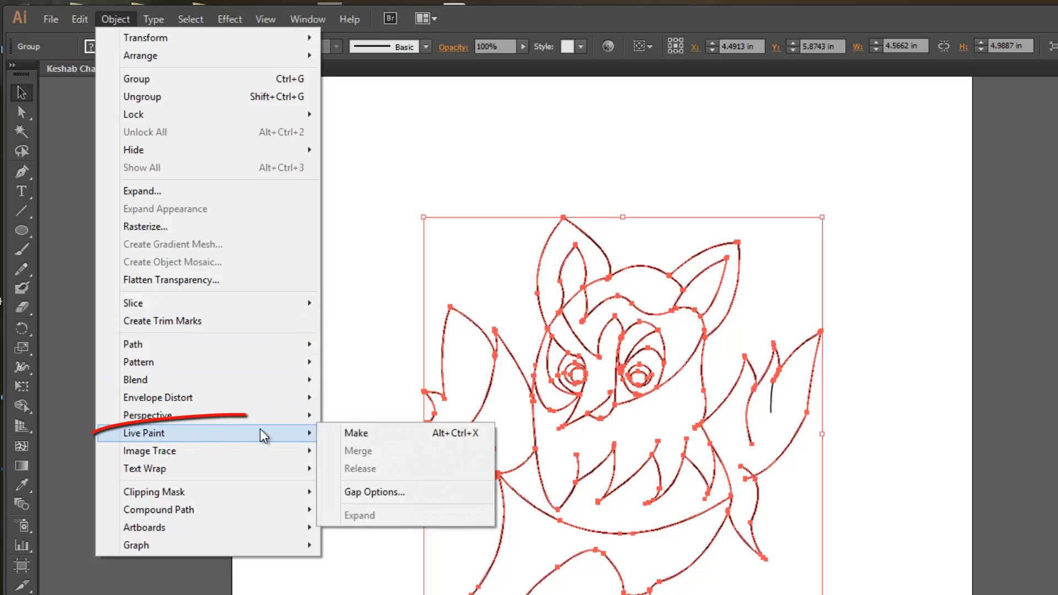
click(357, 433)
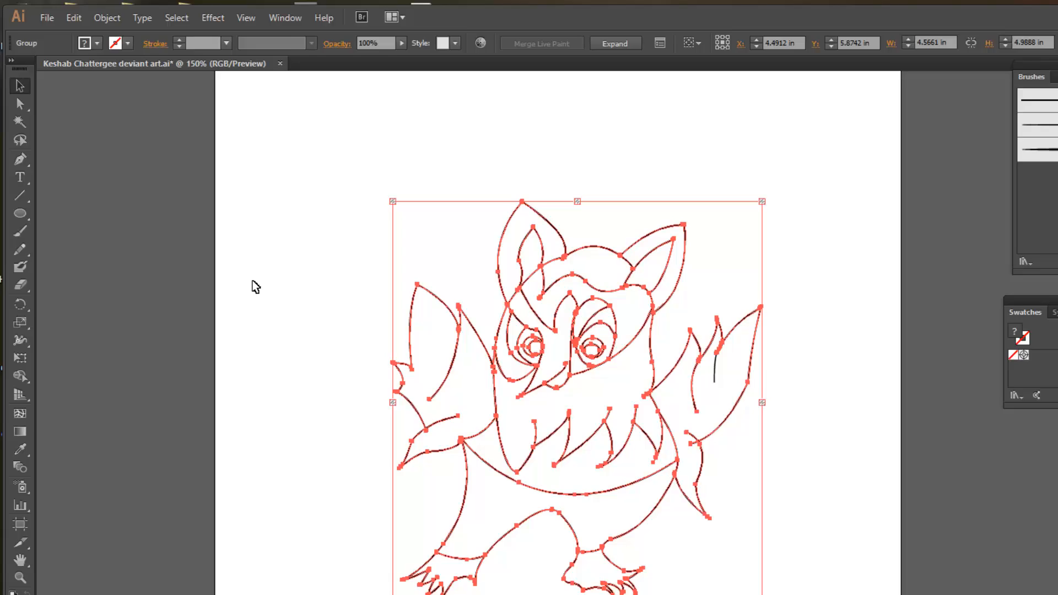
click(107, 18)
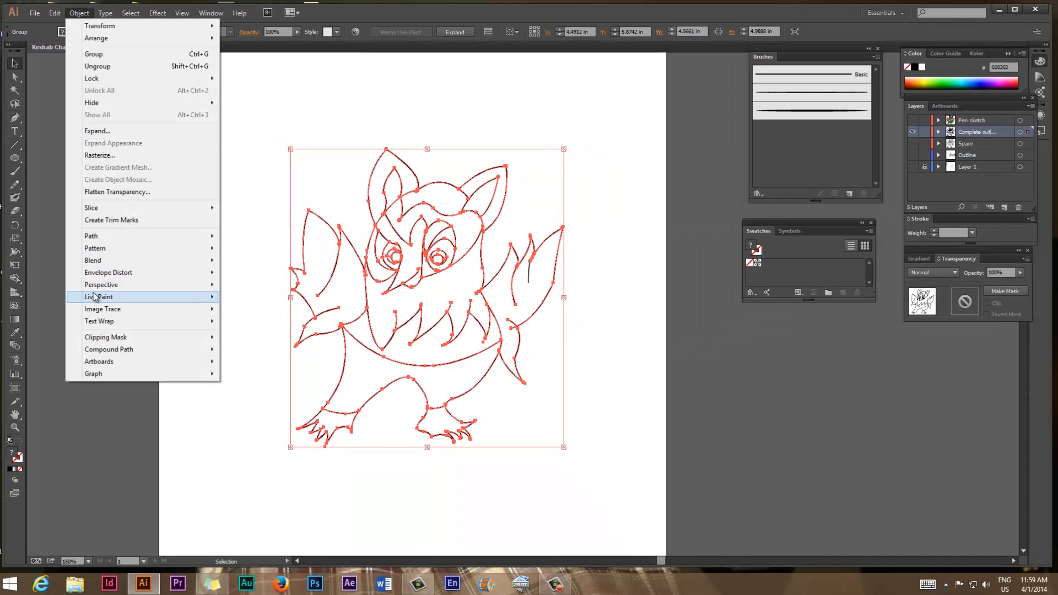
mouse_move(96, 297)
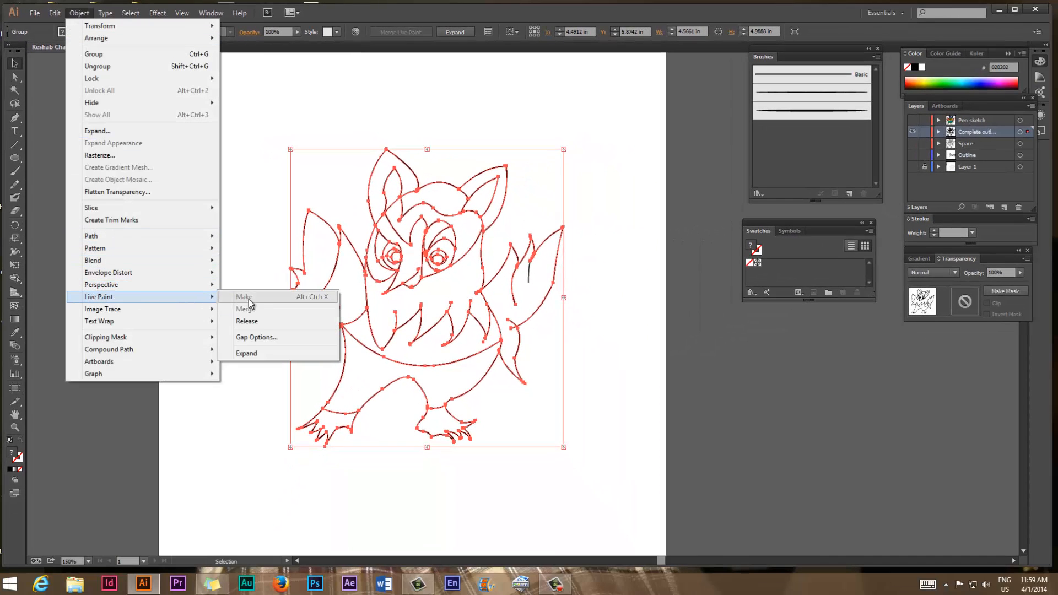
click(255, 354)
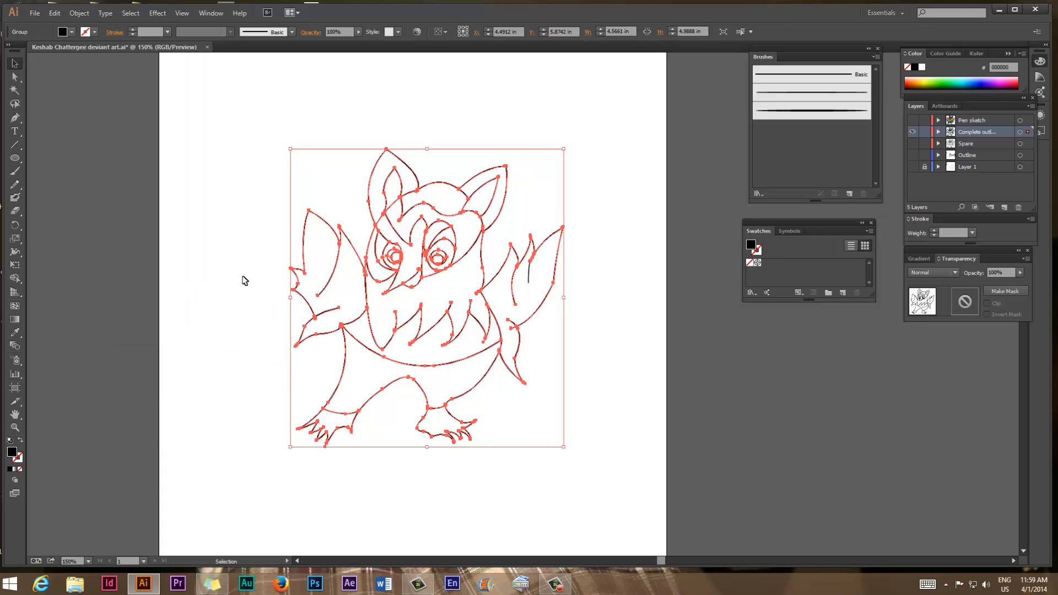
click(233, 205)
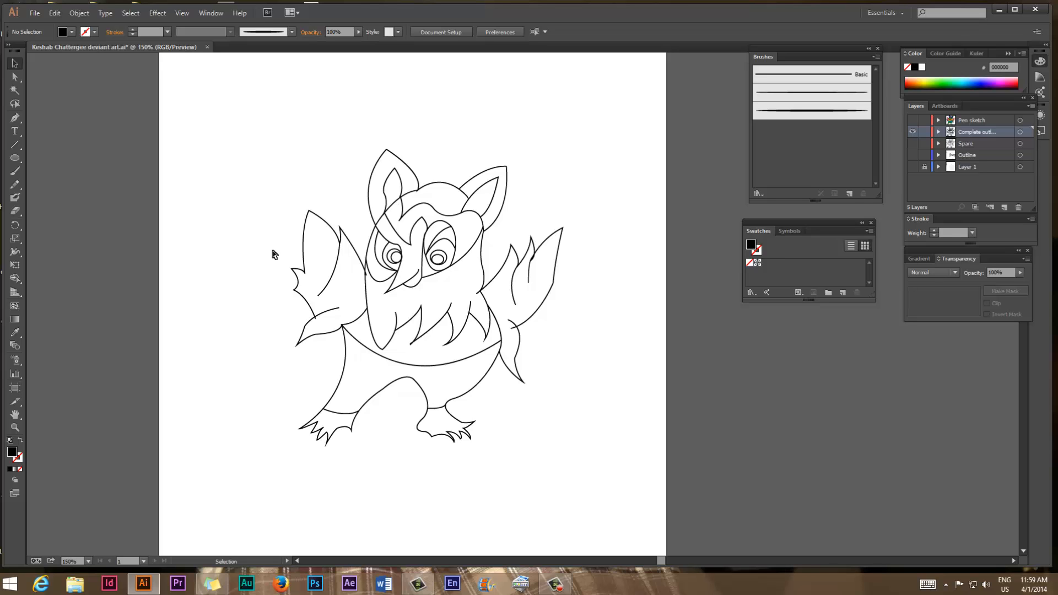
Step: Delete the short line end that overshoots the face outline where the left-hand wing meets it
key(ctrl+equal)
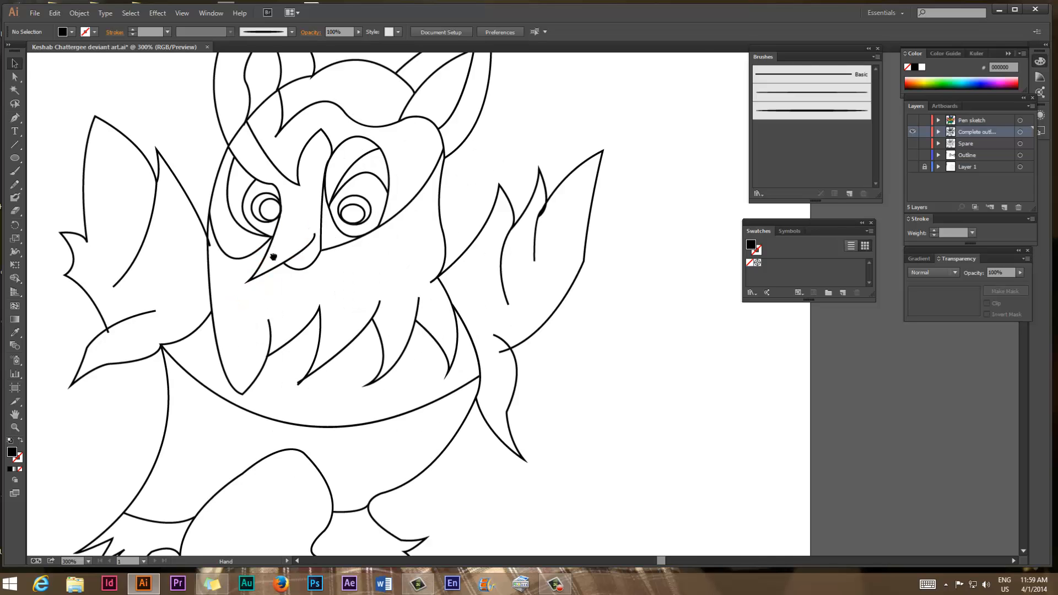
drag(274, 257, 369, 330)
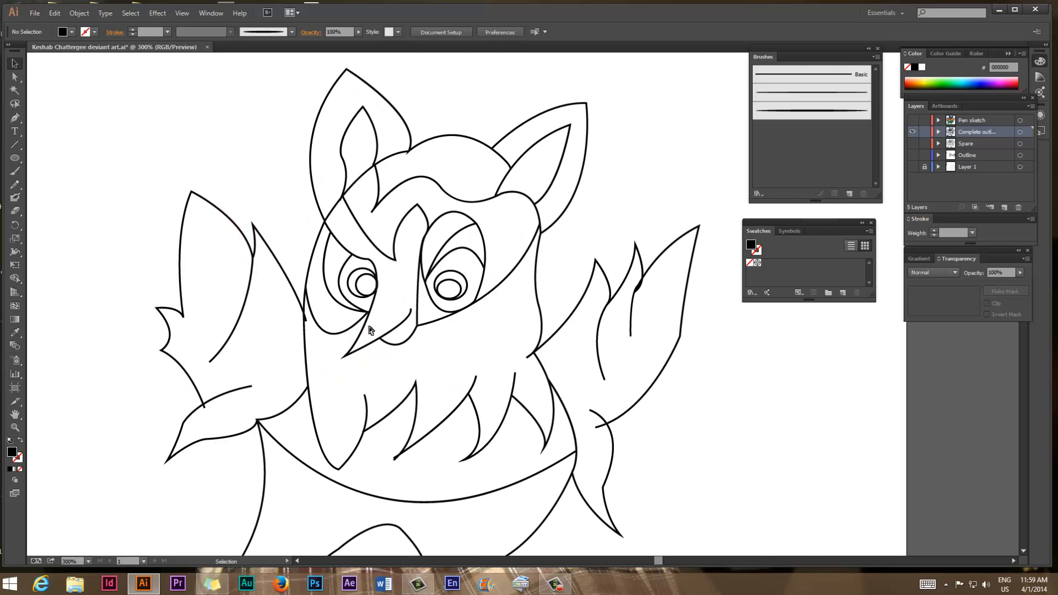
key(ctrl+equal)
key(ctrl+equal)
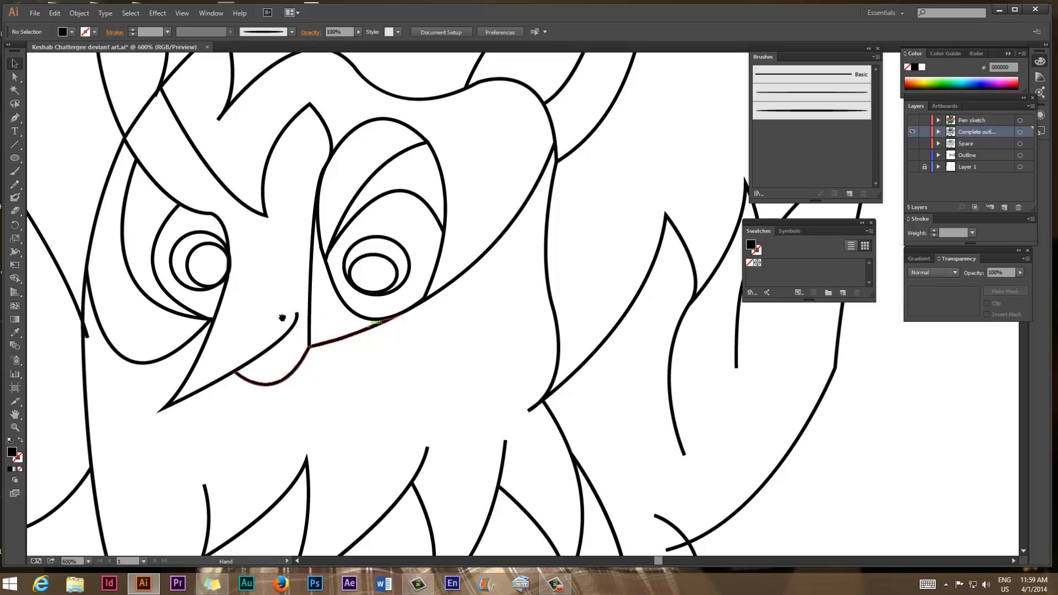
drag(282, 318, 449, 308)
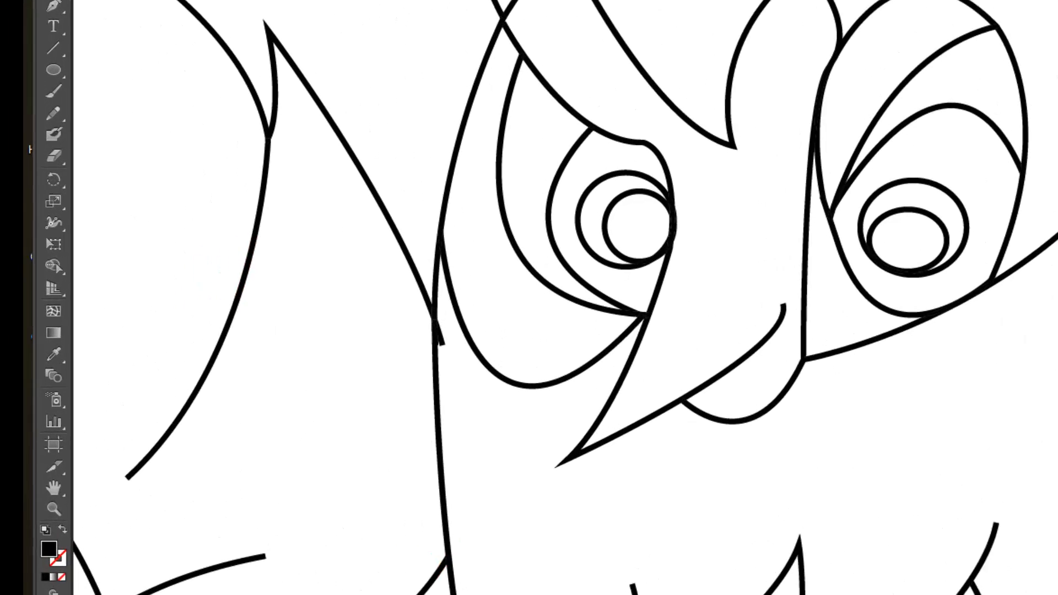
click(444, 344)
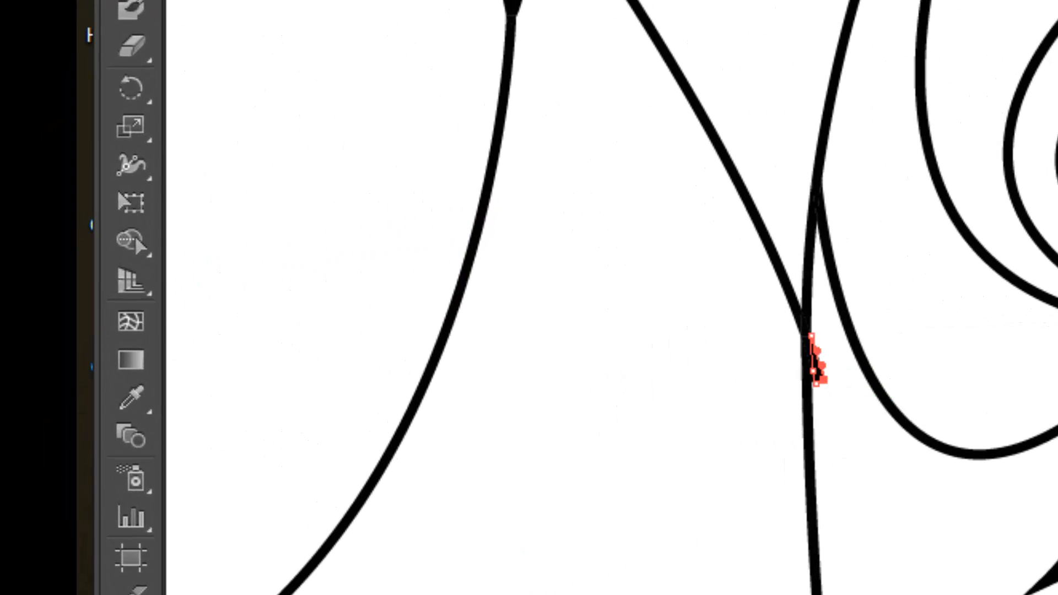
key(Delete)
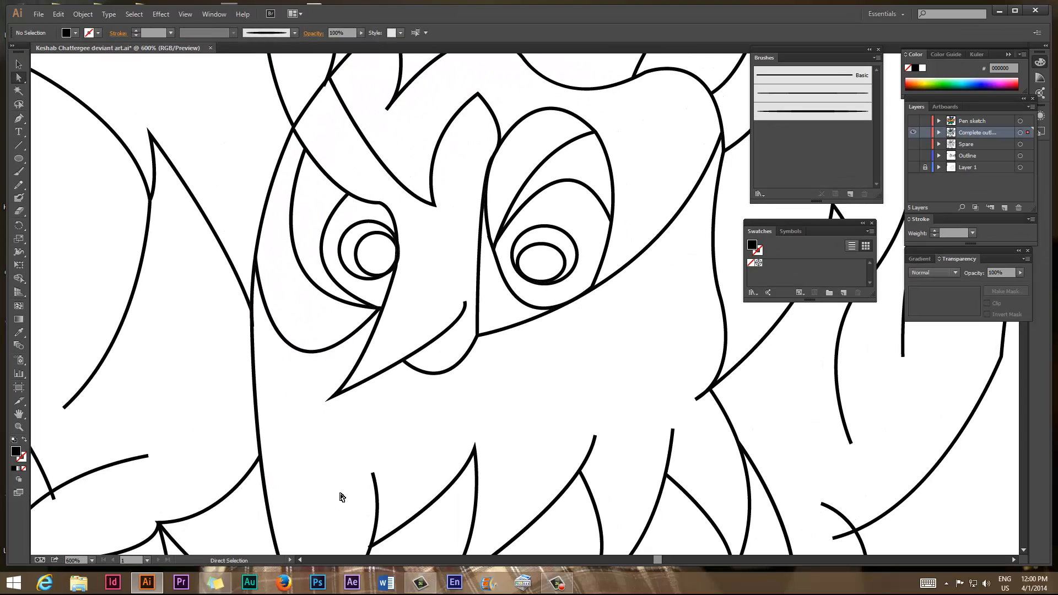
Step: Delete the two overshooting line ends where the right-hand wing's lower edge crosses the top of its lowest feather
drag(444, 358, 320, 523)
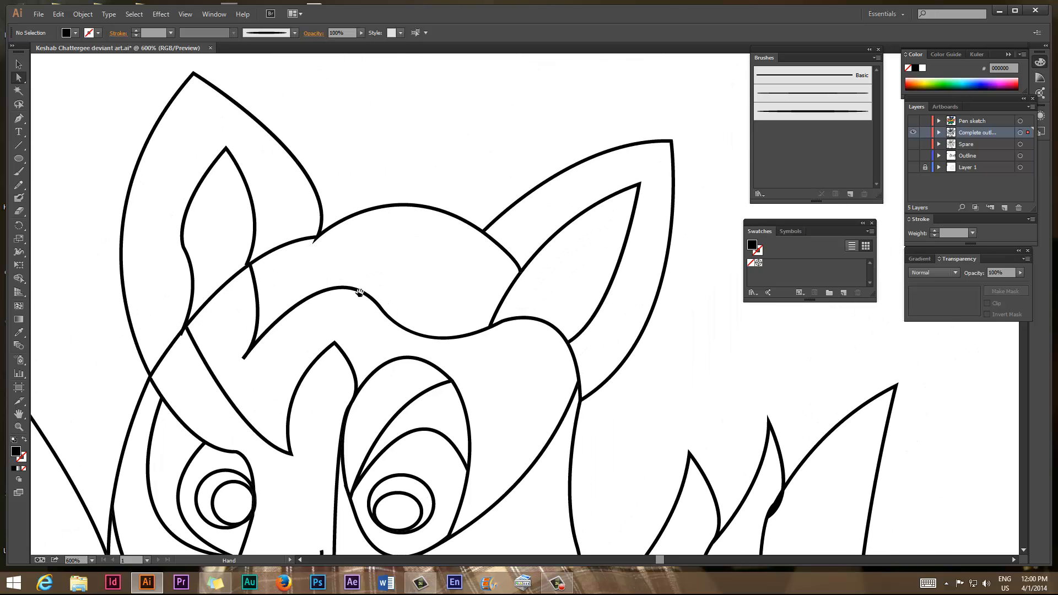
scroll(359, 292, down, 10)
click(589, 355)
click(584, 349)
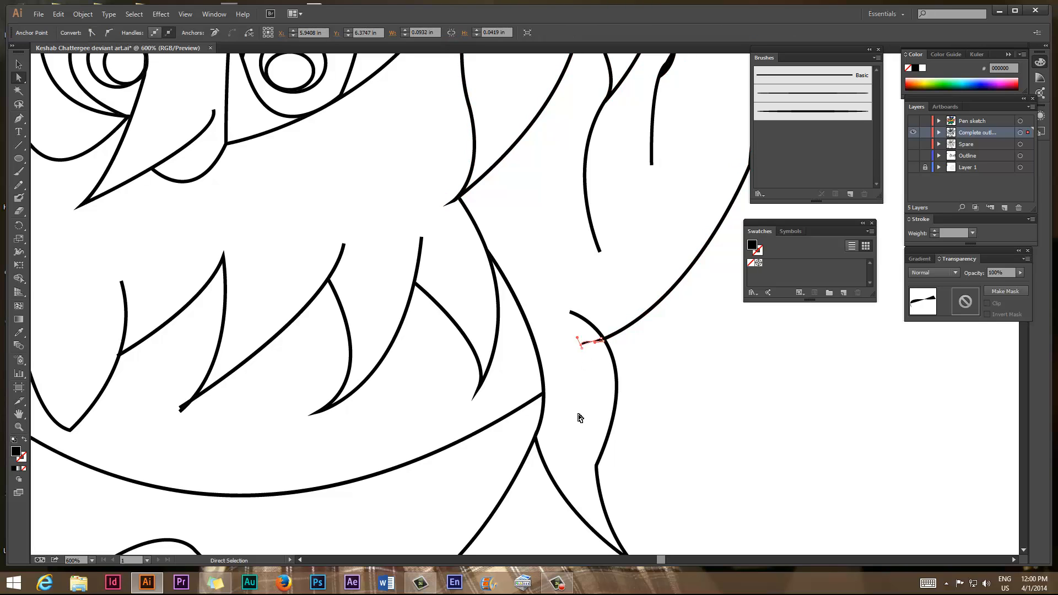
key(Delete)
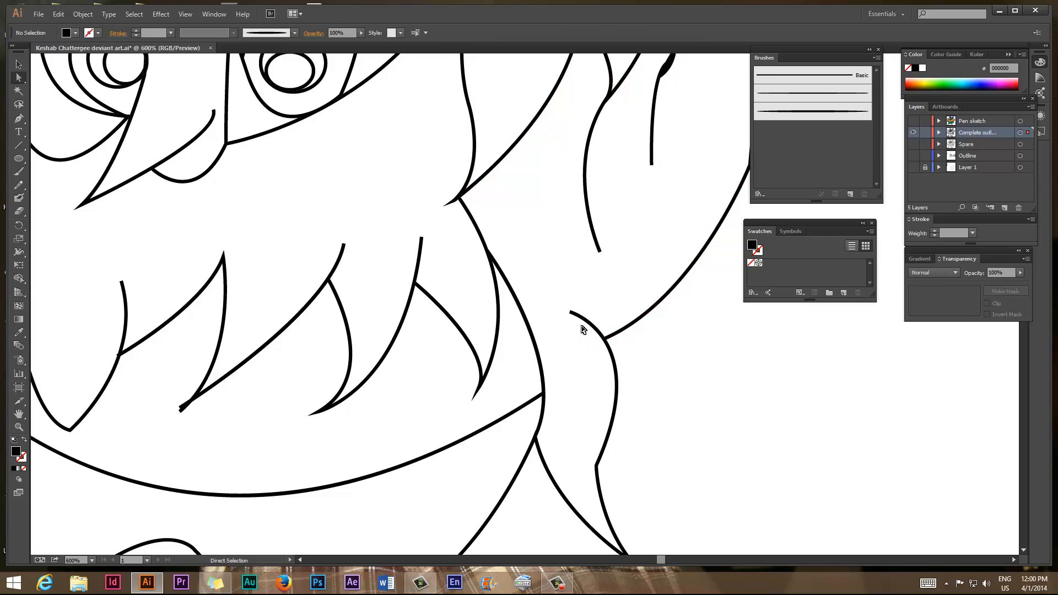
click(581, 321)
key(Delete)
Step: Delete the short line end of the left-hand wing's edge that overshoots the lowest feather's upper line
mouse_move(397, 354)
mouse_down()
mouse_move(623, 314)
mouse_move(739, 385)
mouse_up()
key(alt+space)
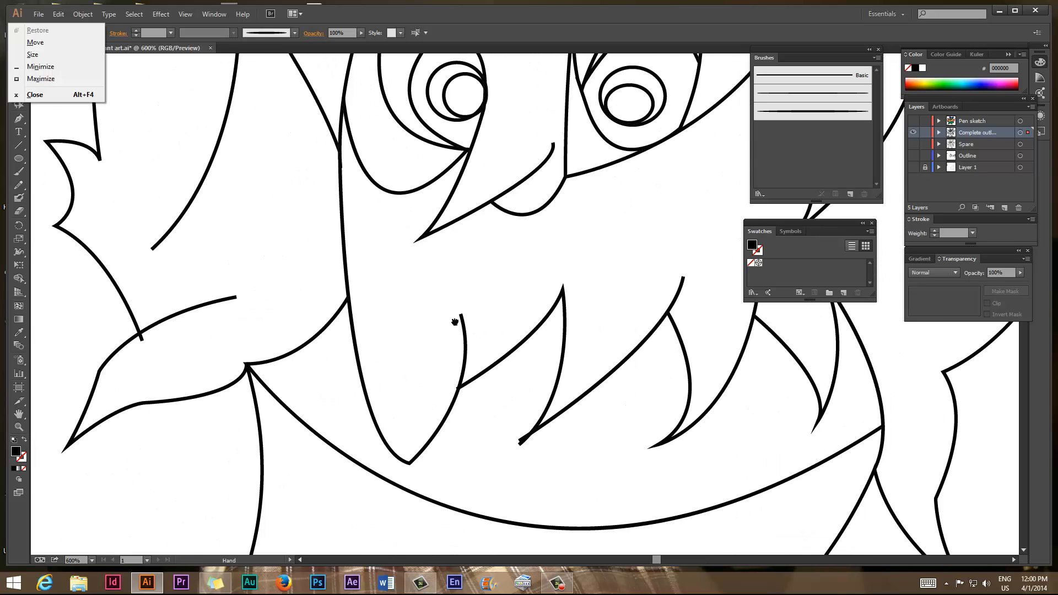
drag(454, 321, 585, 345)
click(187, 307)
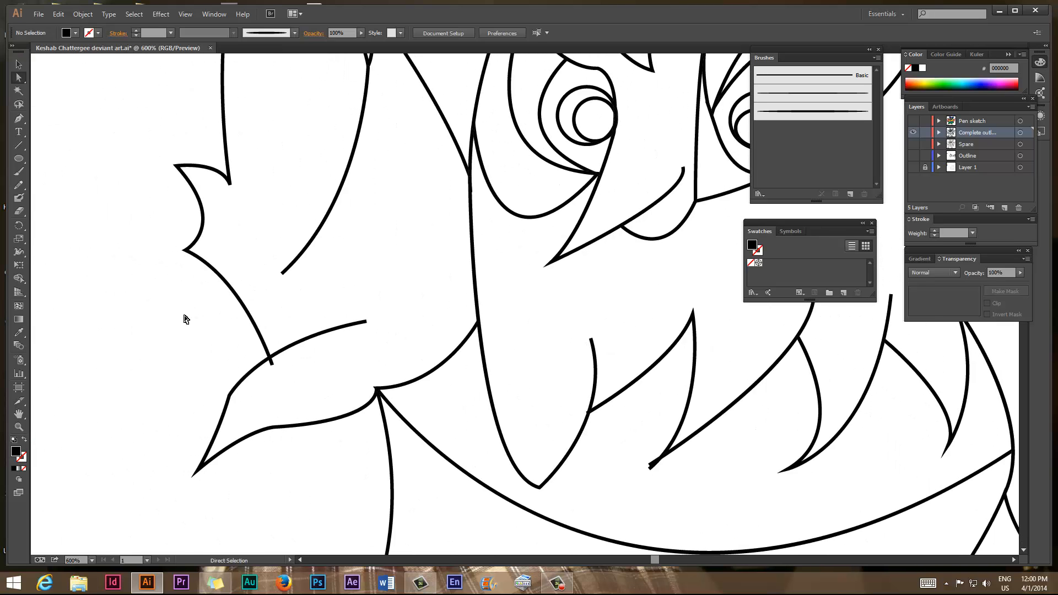
mouse_move(373, 309)
mouse_down()
mouse_move(253, 300)
mouse_move(337, 247)
mouse_up()
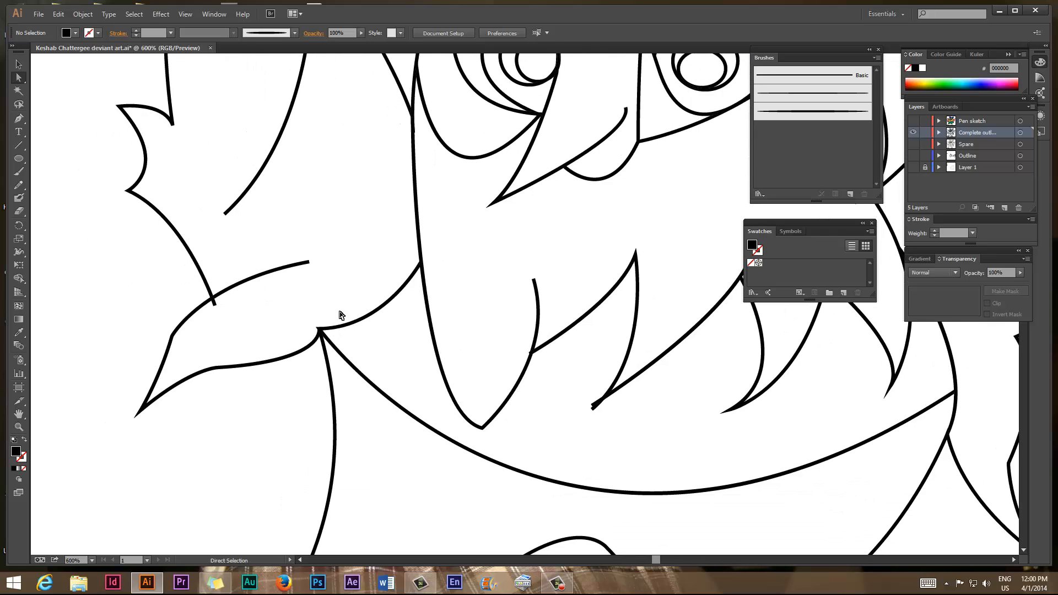
click(215, 306)
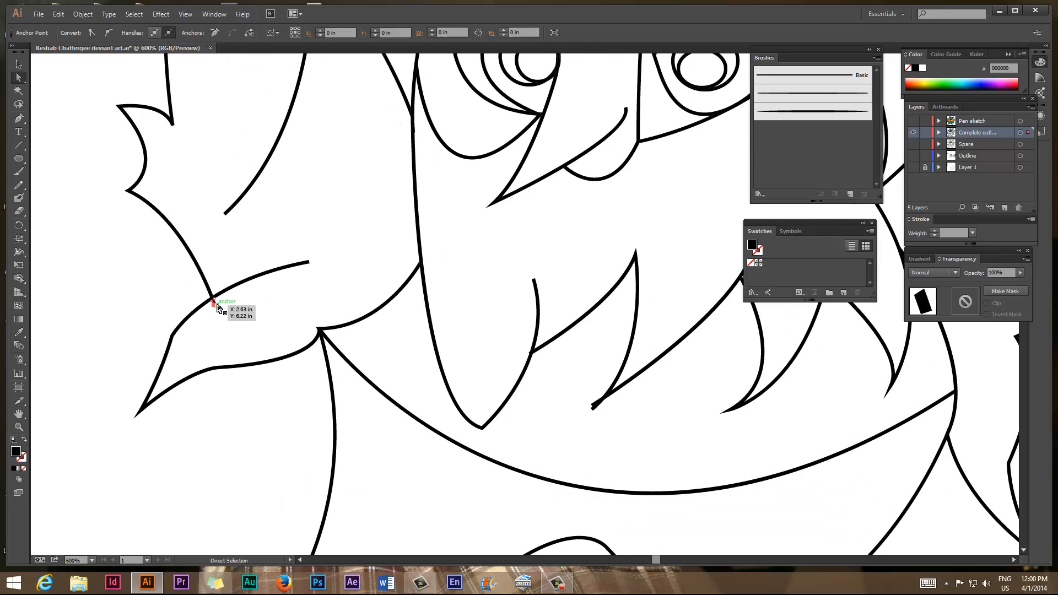
click(343, 380)
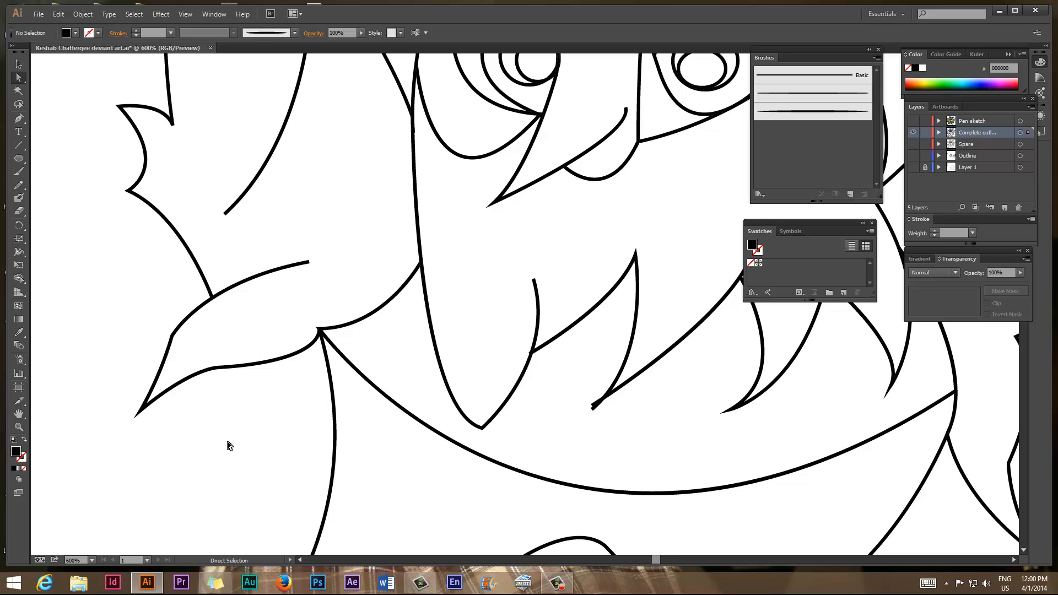
Step: Delete the two stray line ends beyond the tip of the second chest feather so it ends in a clean point
drag(485, 425, 350, 352)
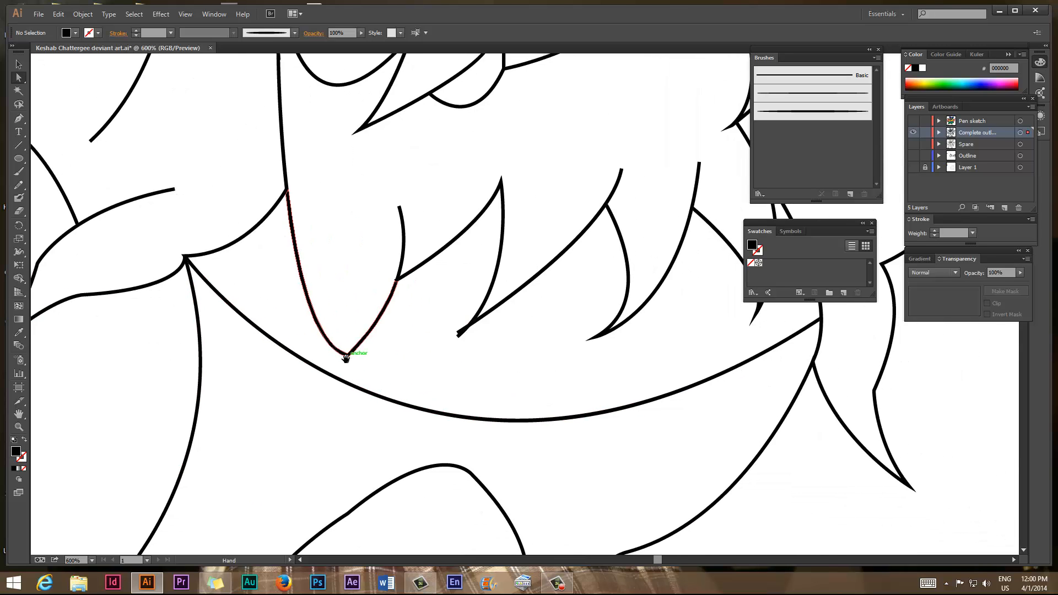
key(ctrl+plus)
key(ctrl+plus)
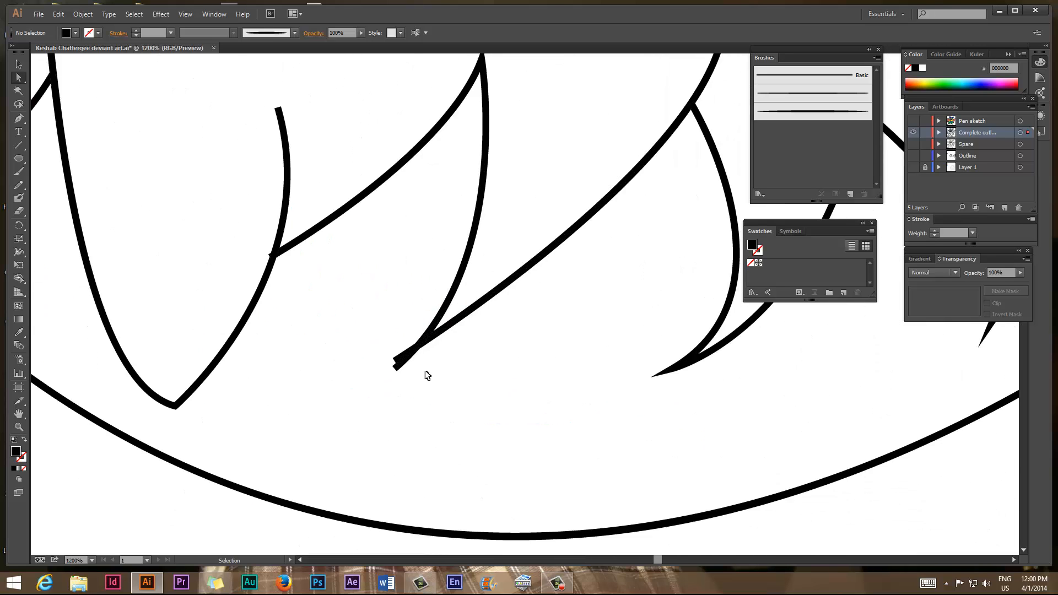
click(395, 359)
click(329, 433)
click(401, 367)
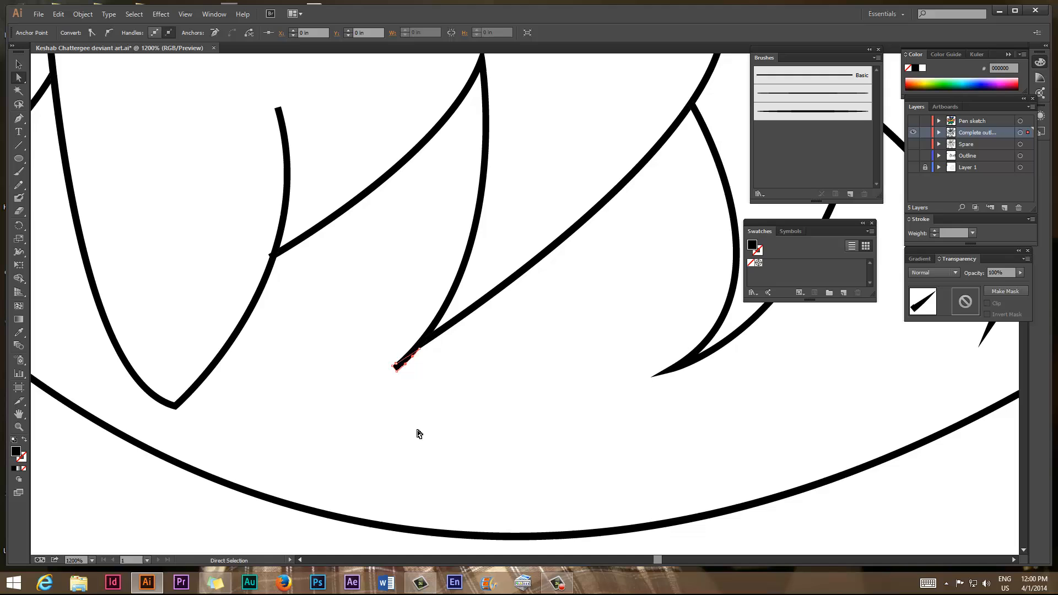
click(439, 459)
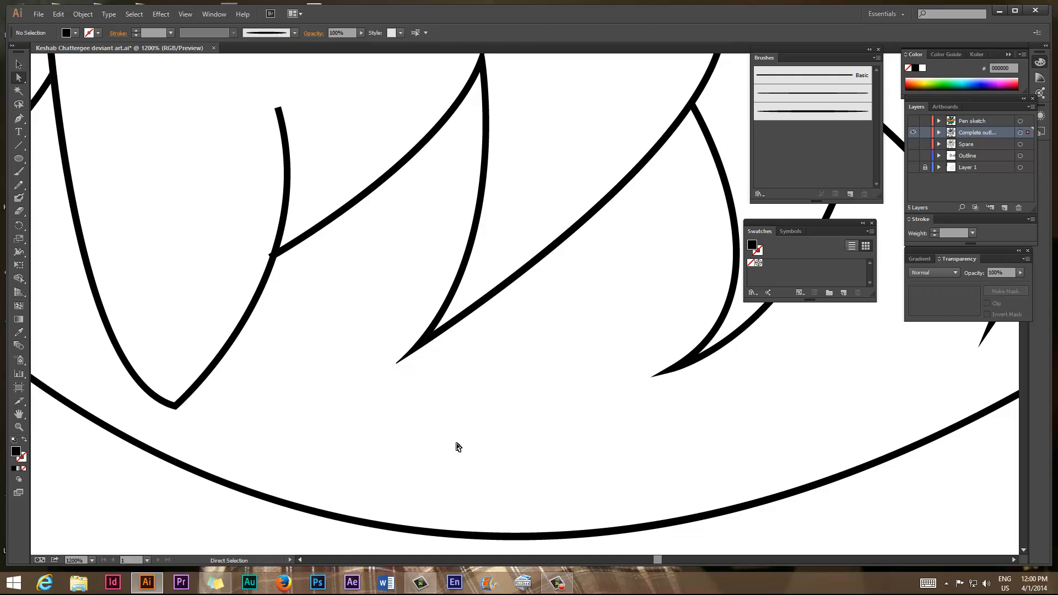
Step: Show Layer 1 with the faded scanned drawing and the colour squares beneath the complete owl outline
scroll(493, 271, down, 5)
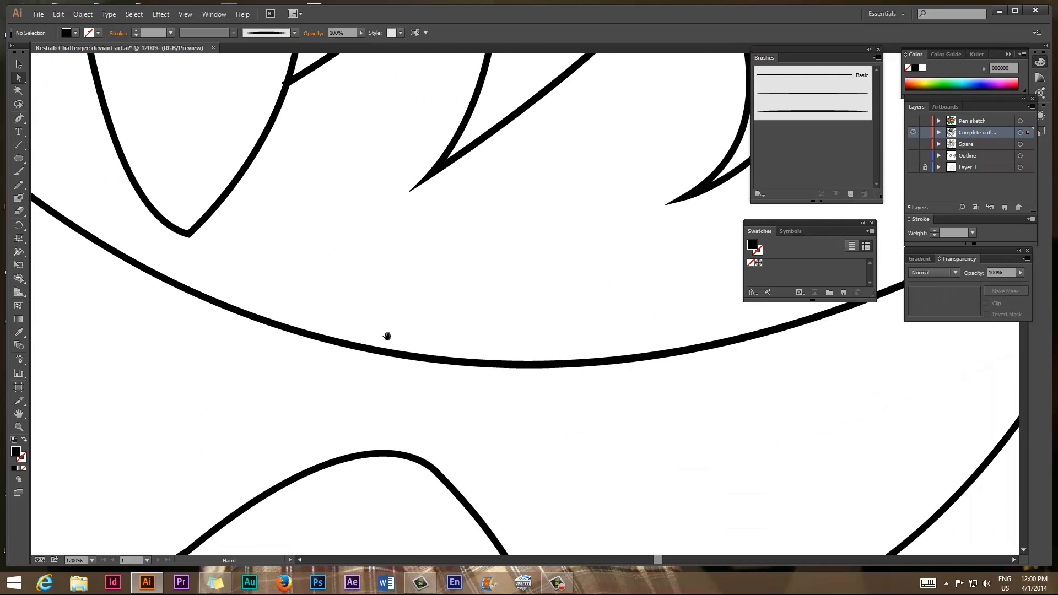
scroll(378, 347, down, 3)
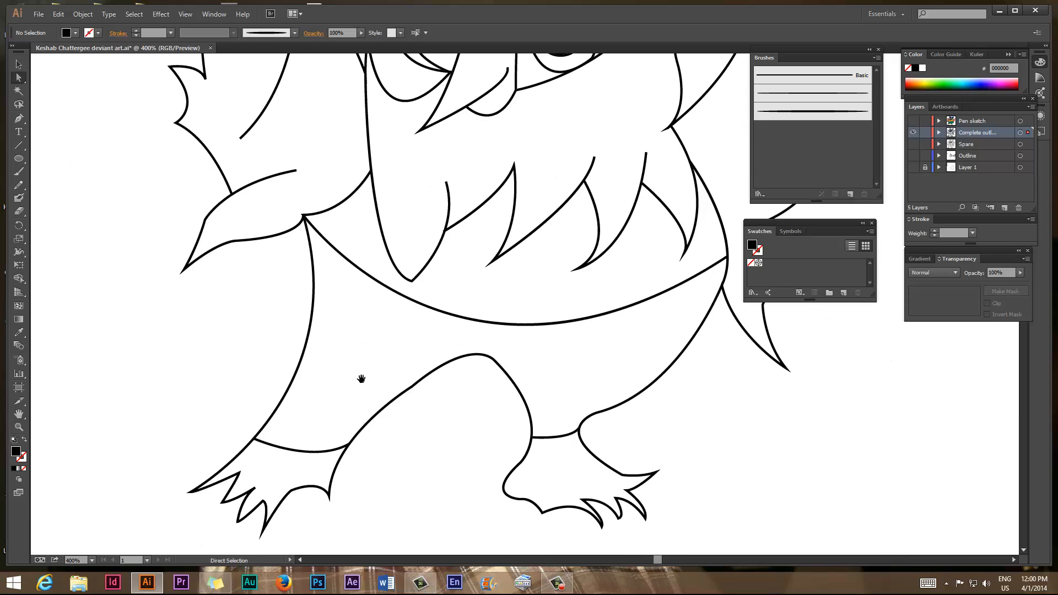
drag(378, 454, 254, 454)
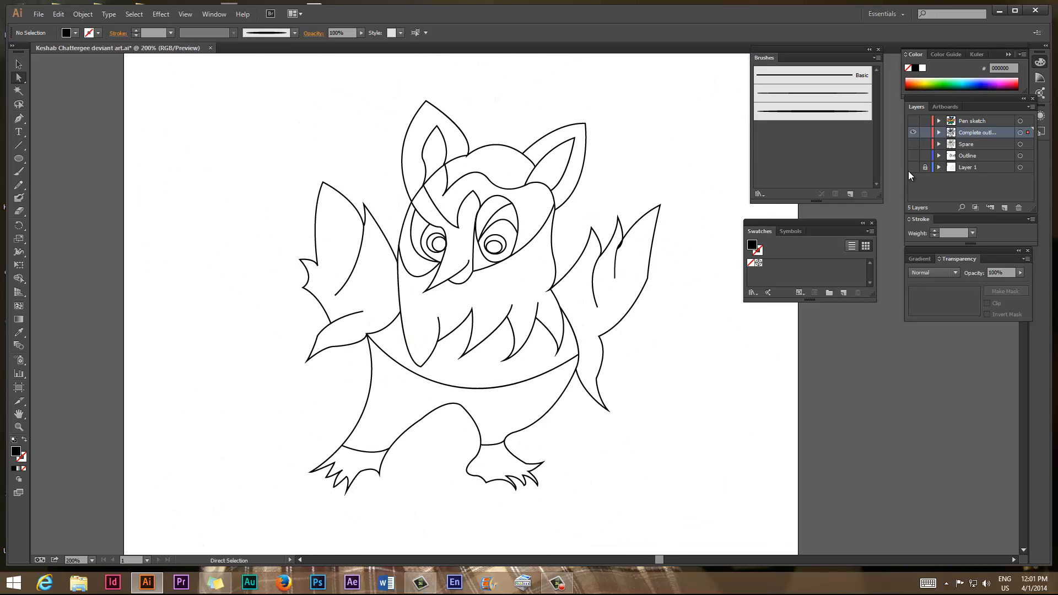
click(912, 168)
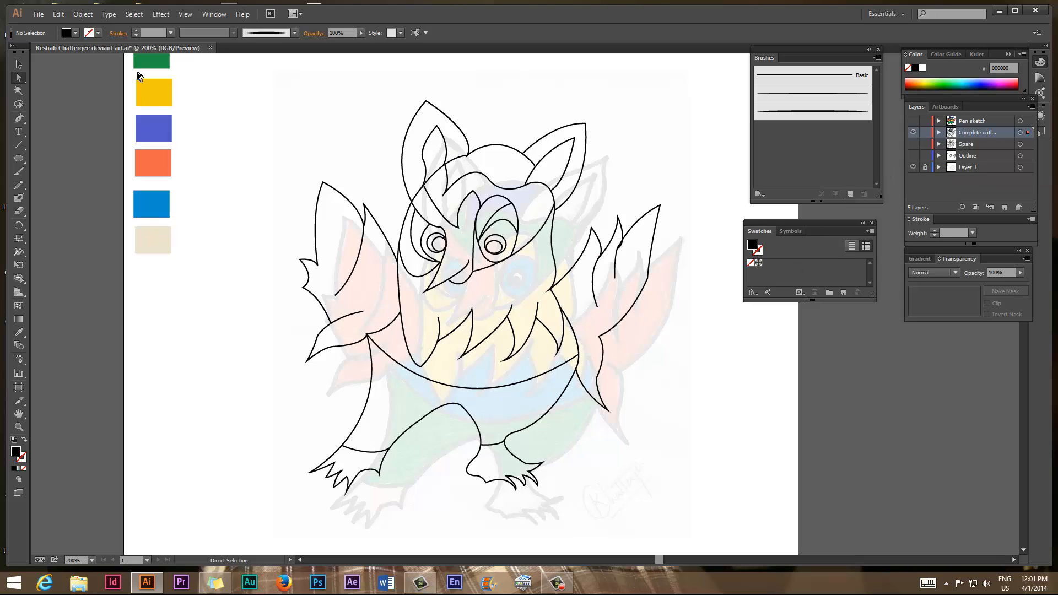
drag(204, 105, 206, 168)
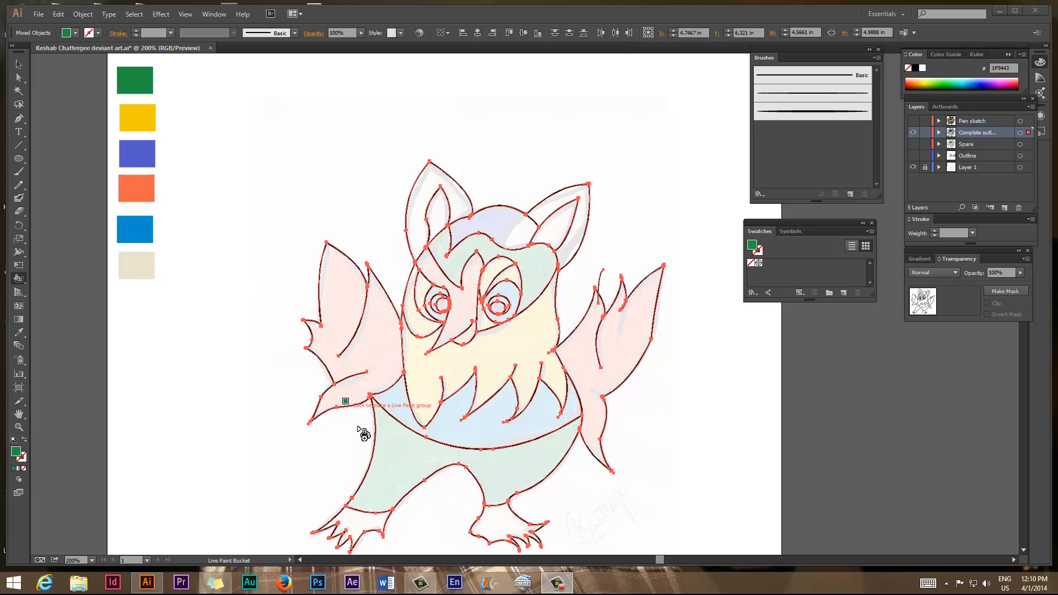
Step: Make the selected outline a Live Paint group and fill the trousers and the forehead mask with green 1F9443
click(395, 461)
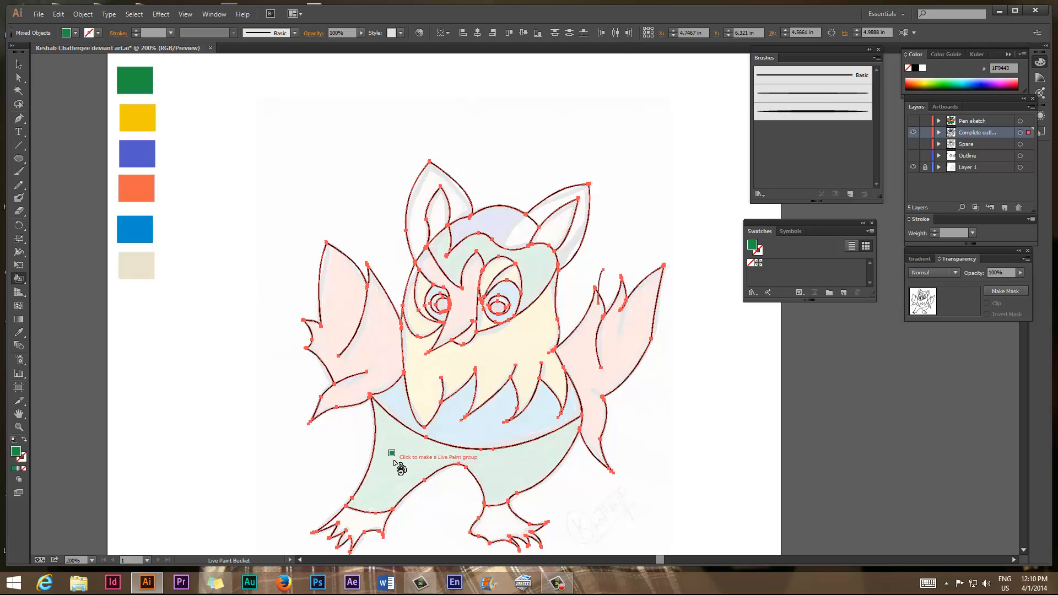
click(395, 461)
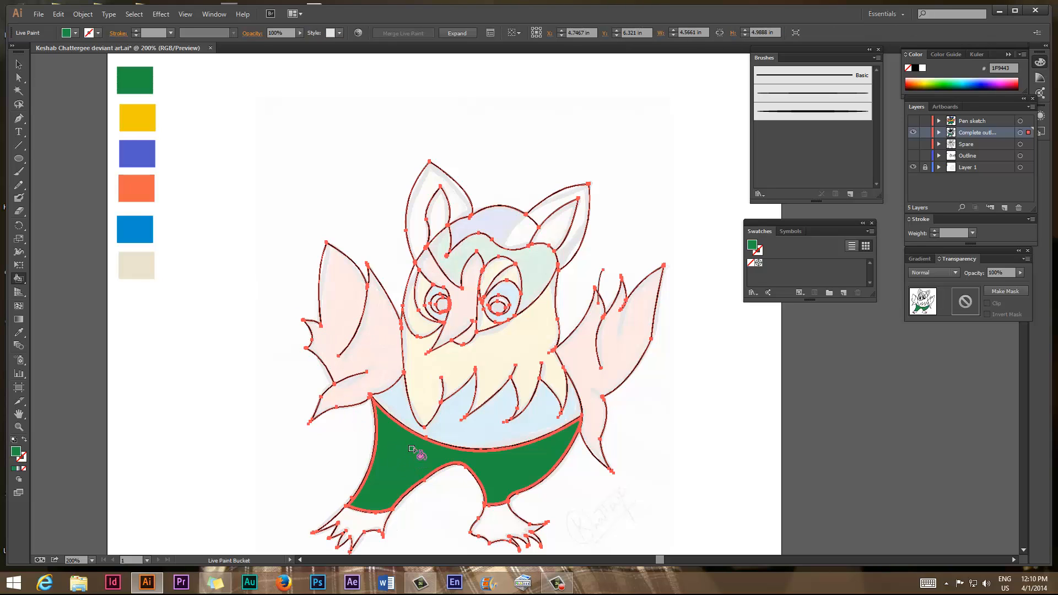
click(525, 258)
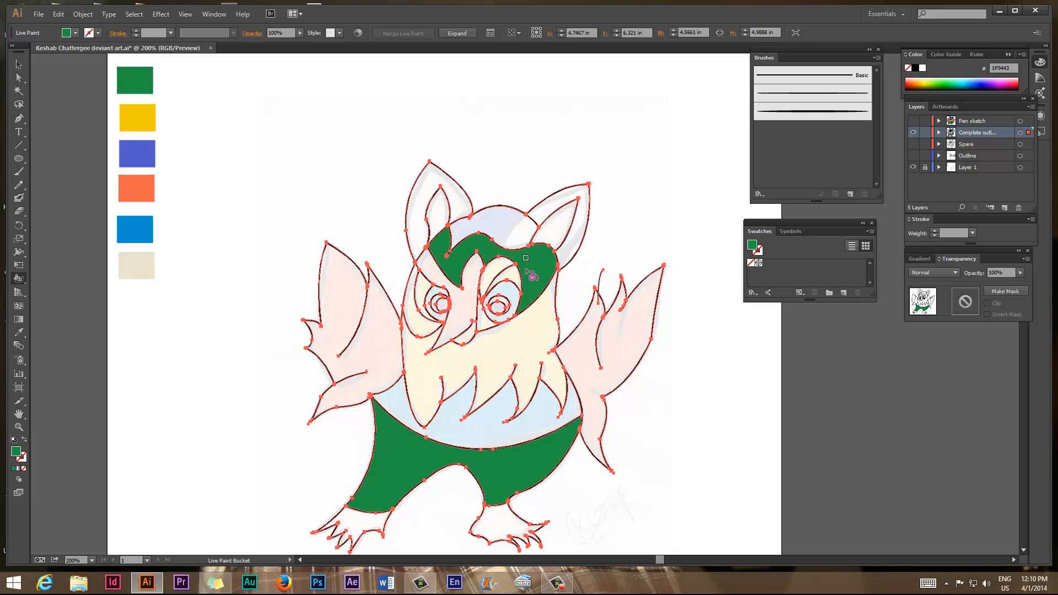
Step: Deselect the artwork, sample the orange colour square F06649 and fill both wings with it using Live Paint
key(v)
click(194, 234)
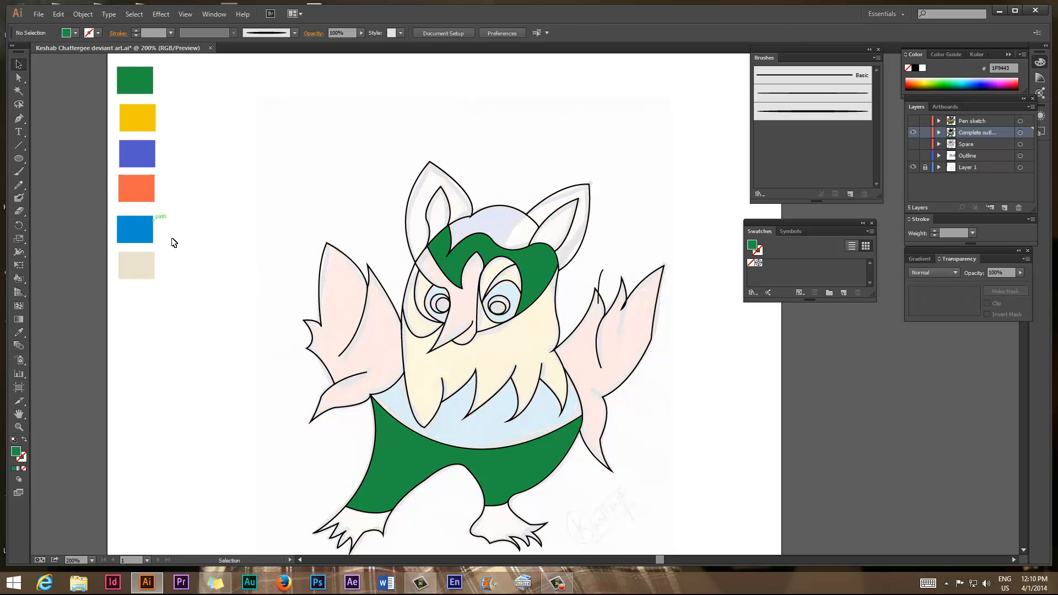
key(i)
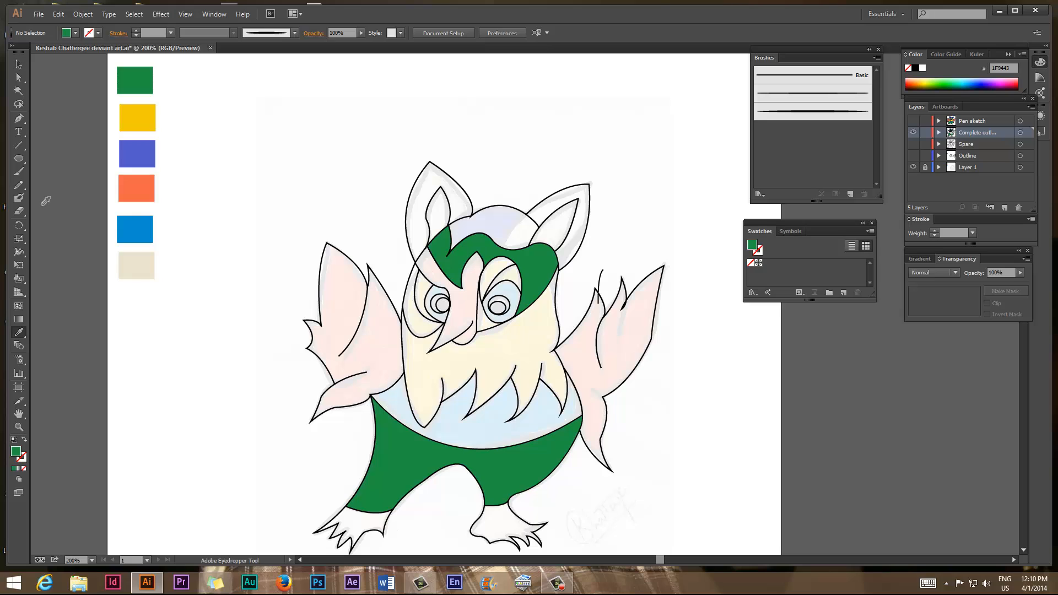
click(130, 191)
click(19, 279)
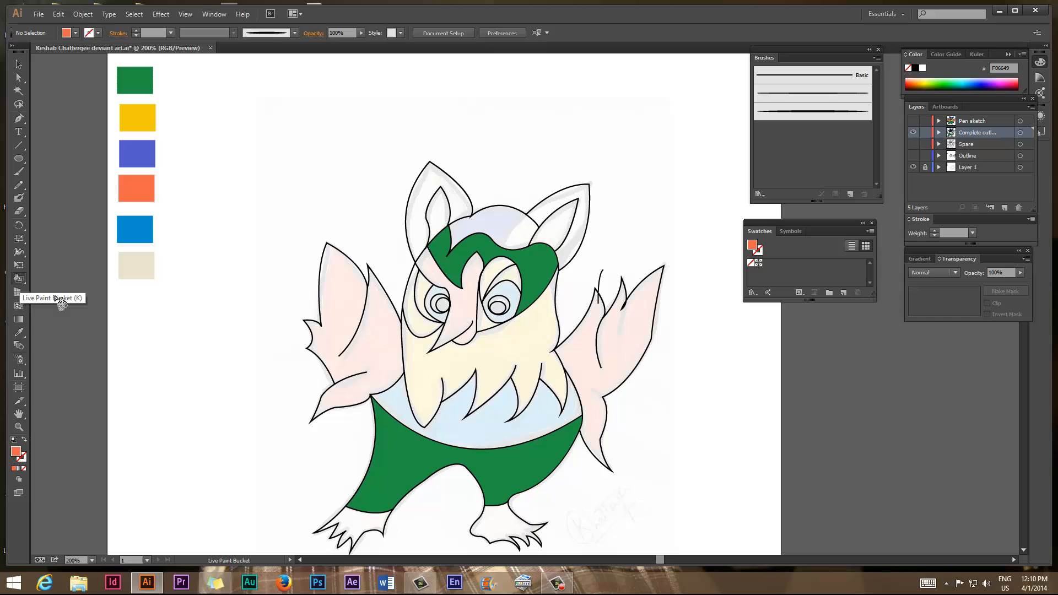
click(339, 318)
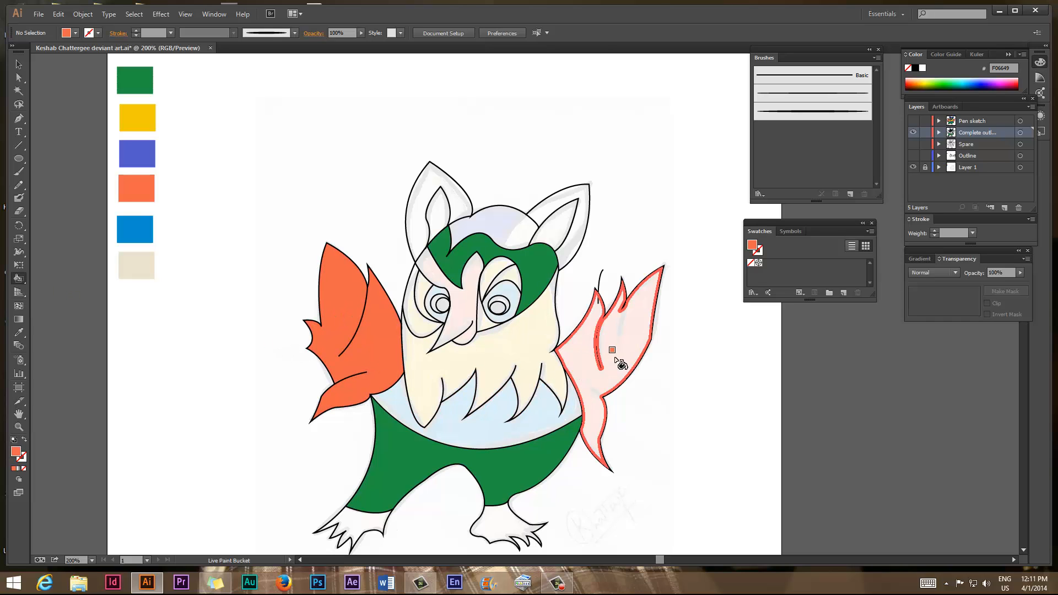
click(616, 359)
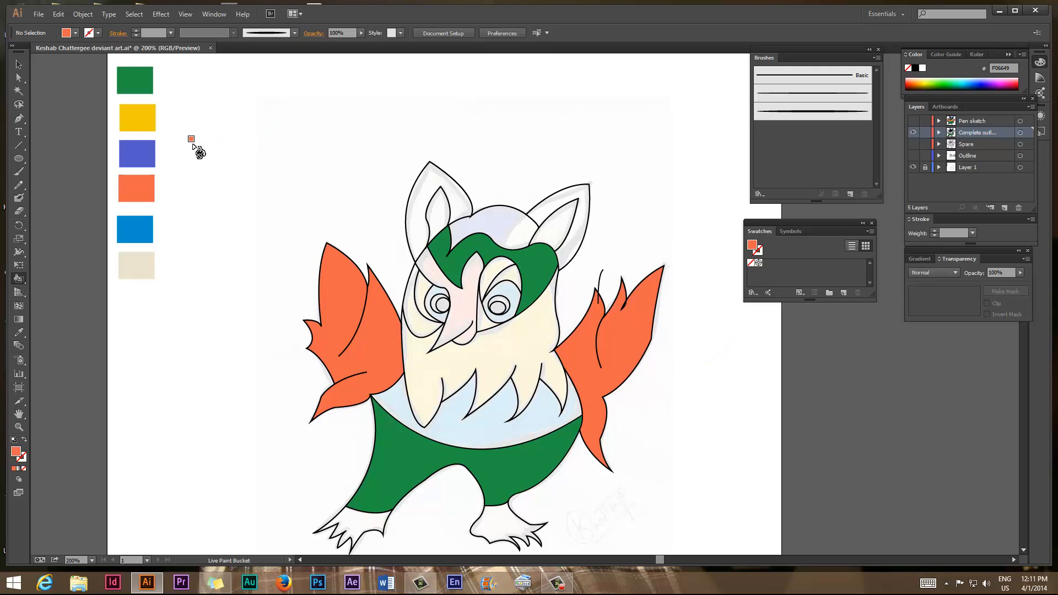
Step: Sample the violet-blue colour square 5259CB and fill the top of the owl's head between the ears
key(i)
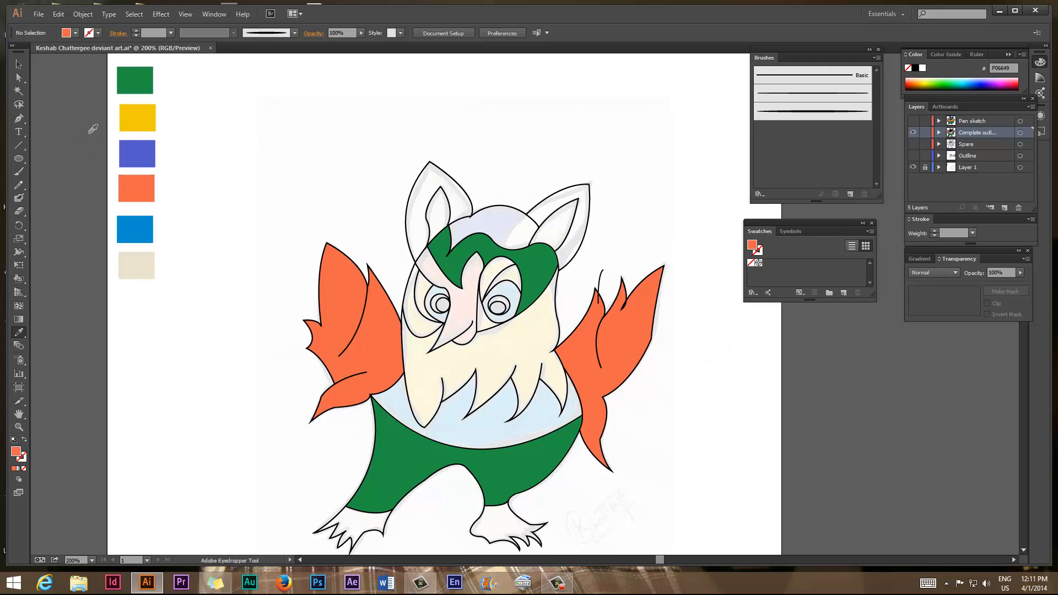
click(145, 155)
key(k)
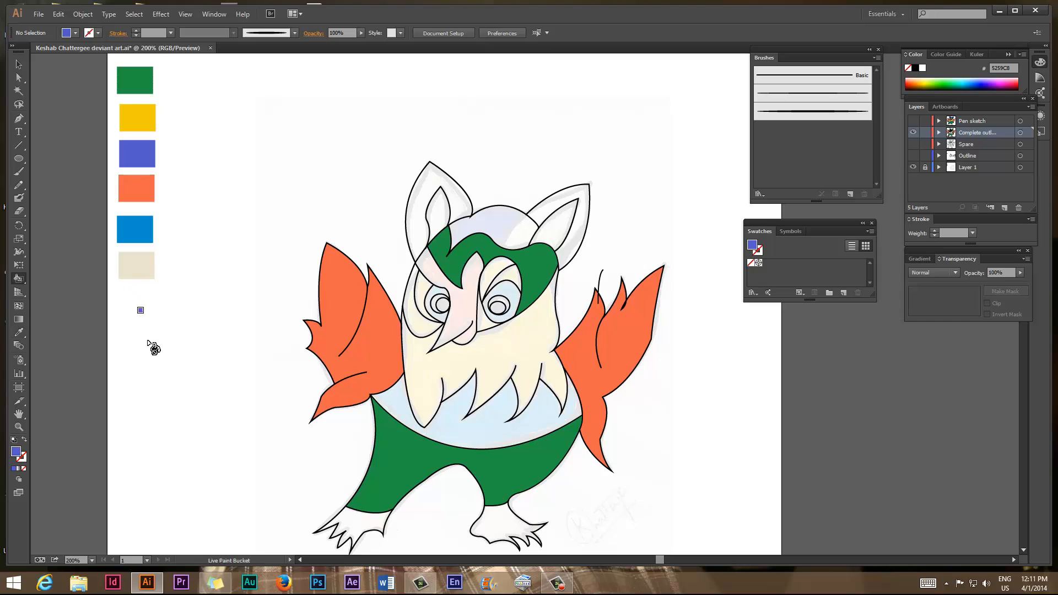
click(494, 220)
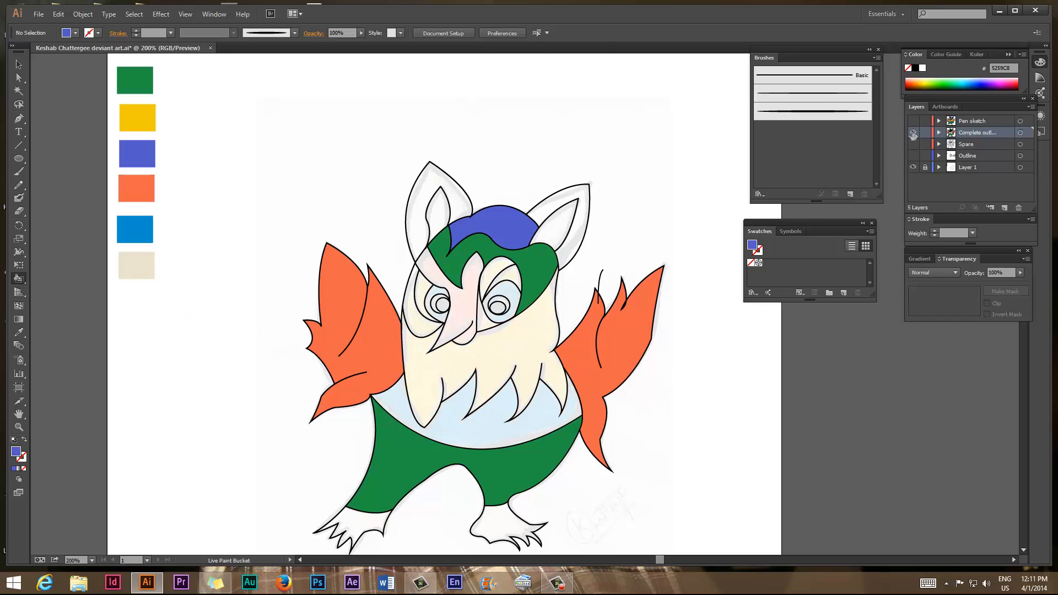
Step: Compare with the scanned drawing, then fill the chest band below the feathers with the sampled blue 058FCE
click(913, 133)
click(913, 133)
key(i)
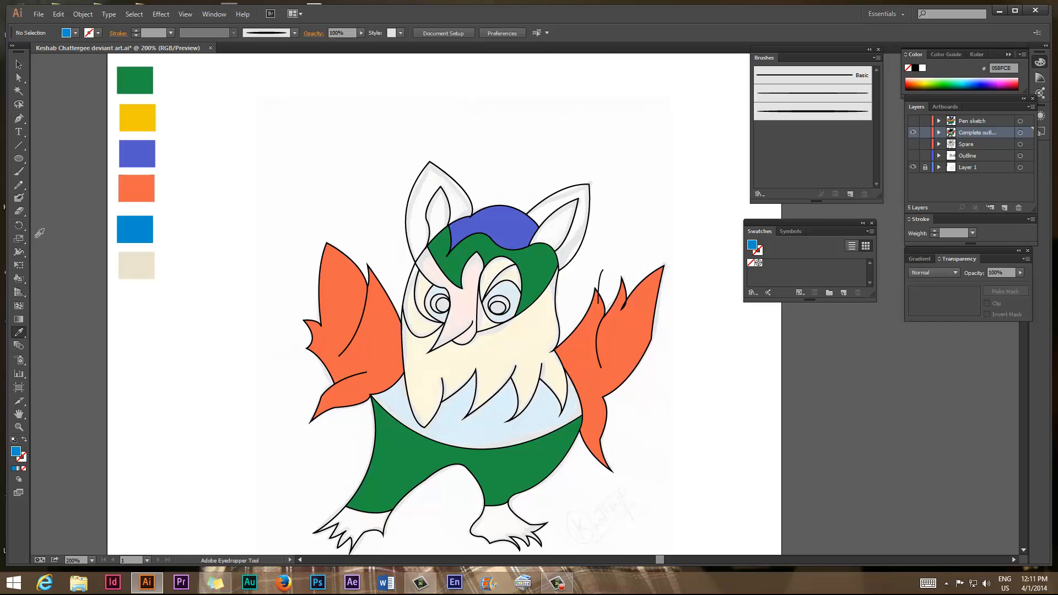
key(k)
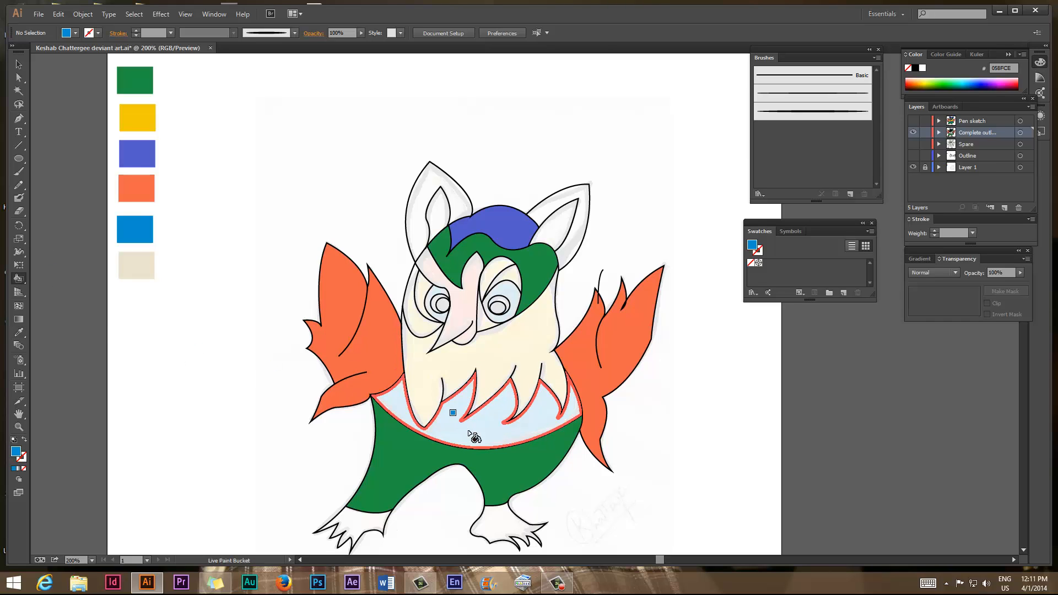
click(483, 435)
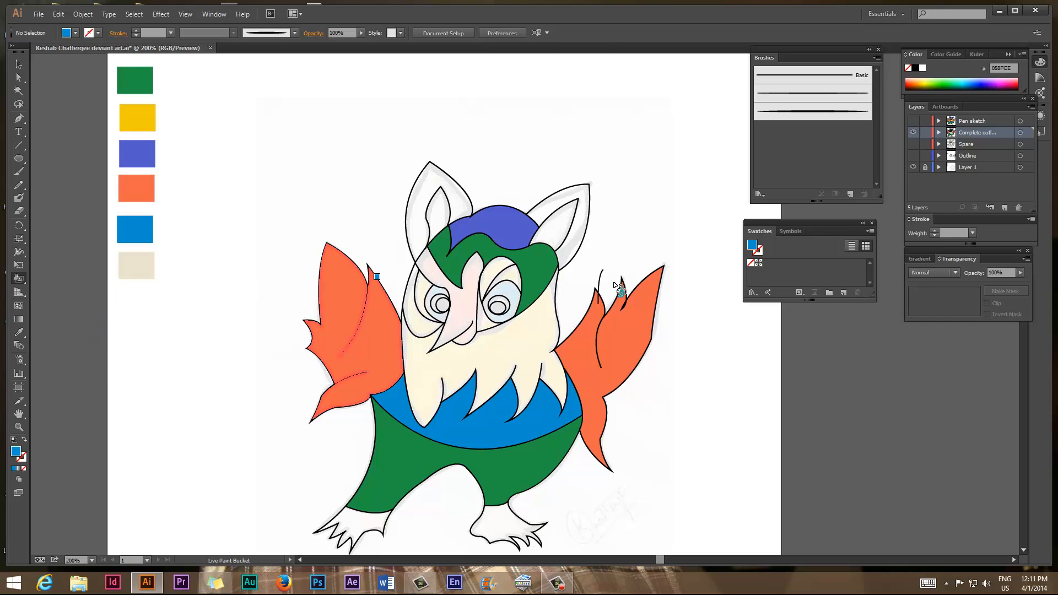
Step: Check the scanned drawing, sample the yellow colour square F2C90C and fill the large feathered area below the face
click(913, 133)
click(912, 133)
key(i)
click(126, 120)
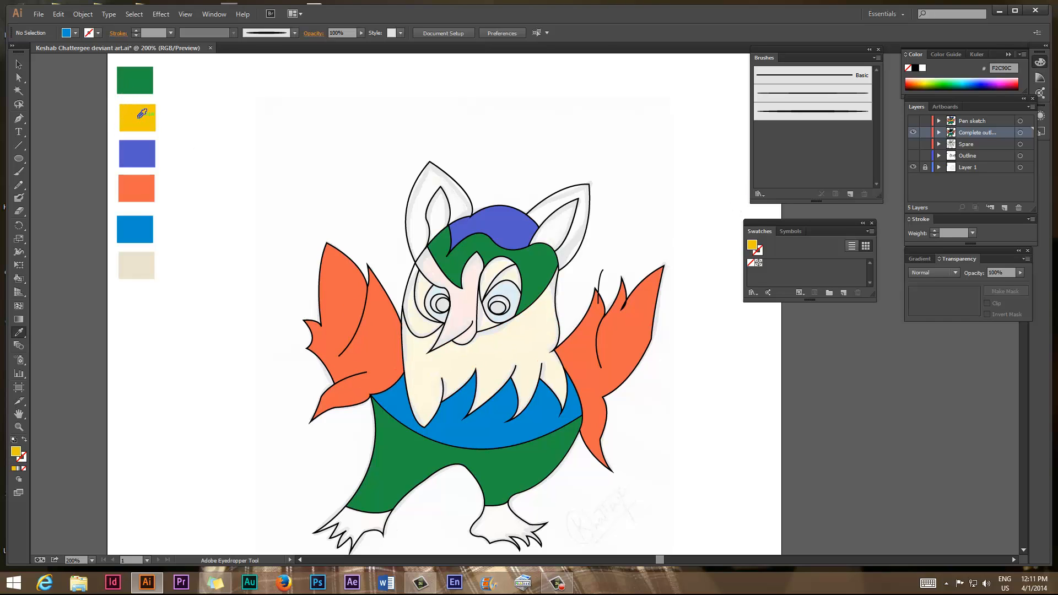
key(k)
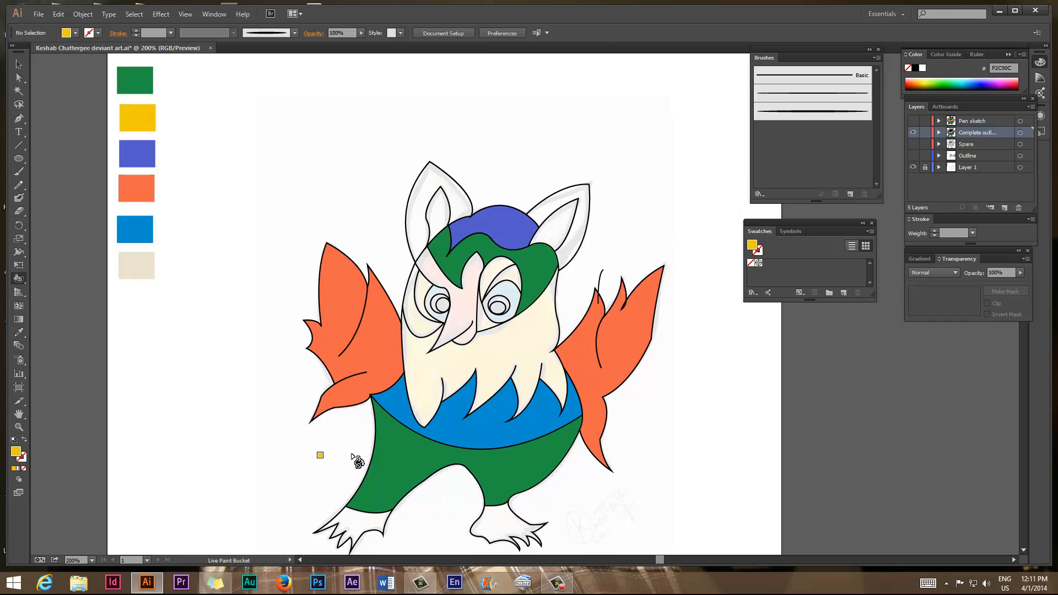
click(520, 362)
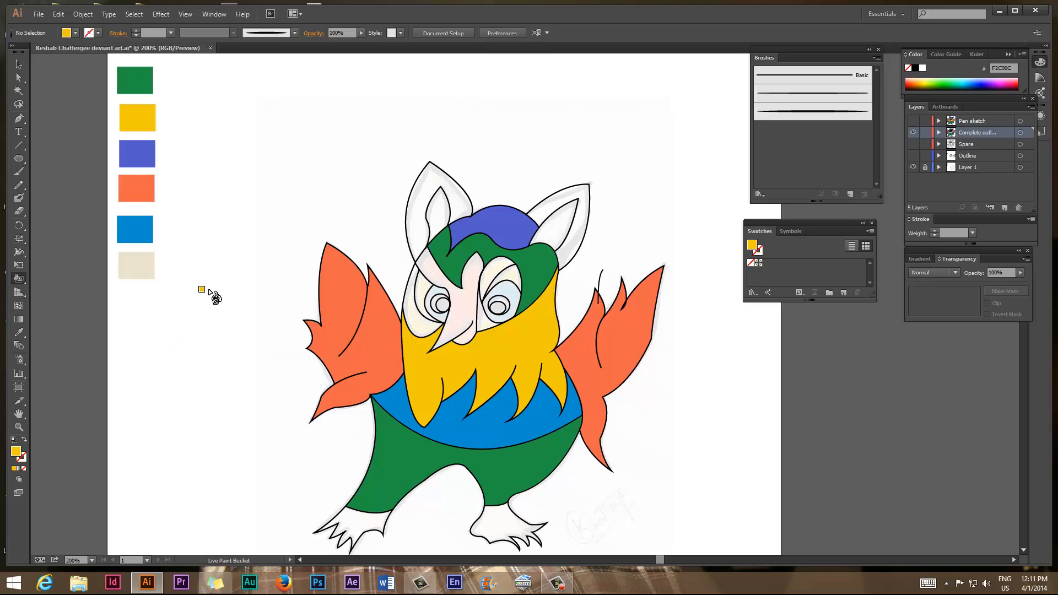
Step: Sample the beige colour square EBE4CD and fill both feet and the outer parts of both ears
key(i)
click(151, 267)
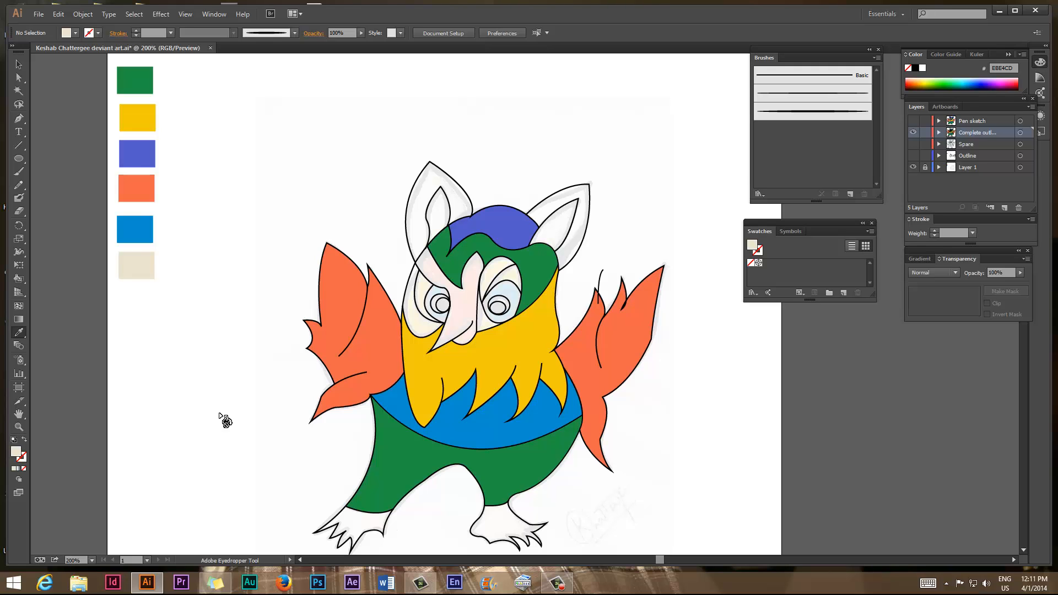
key(k)
click(357, 527)
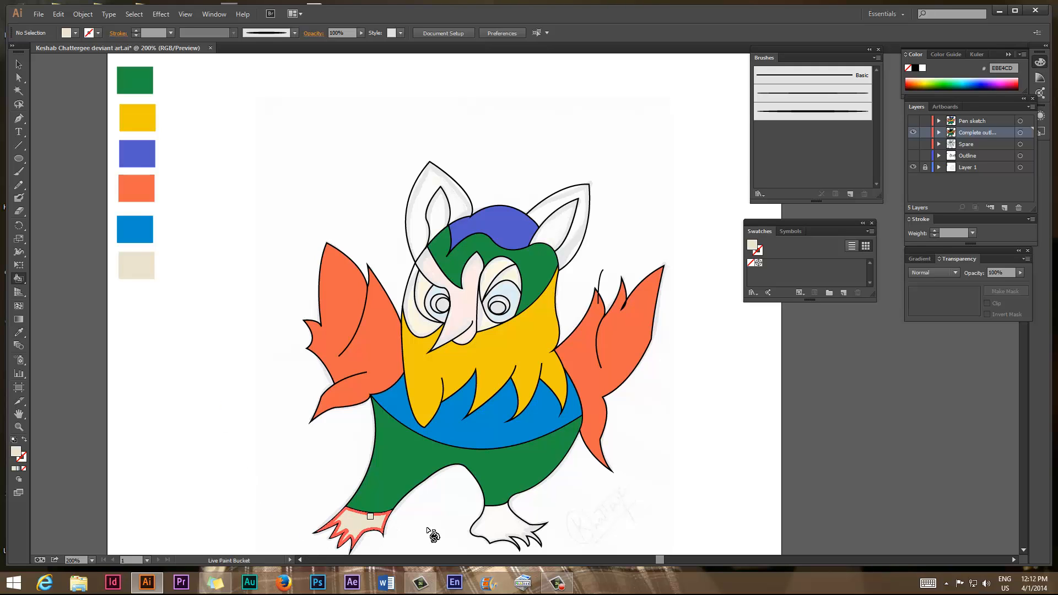
click(489, 528)
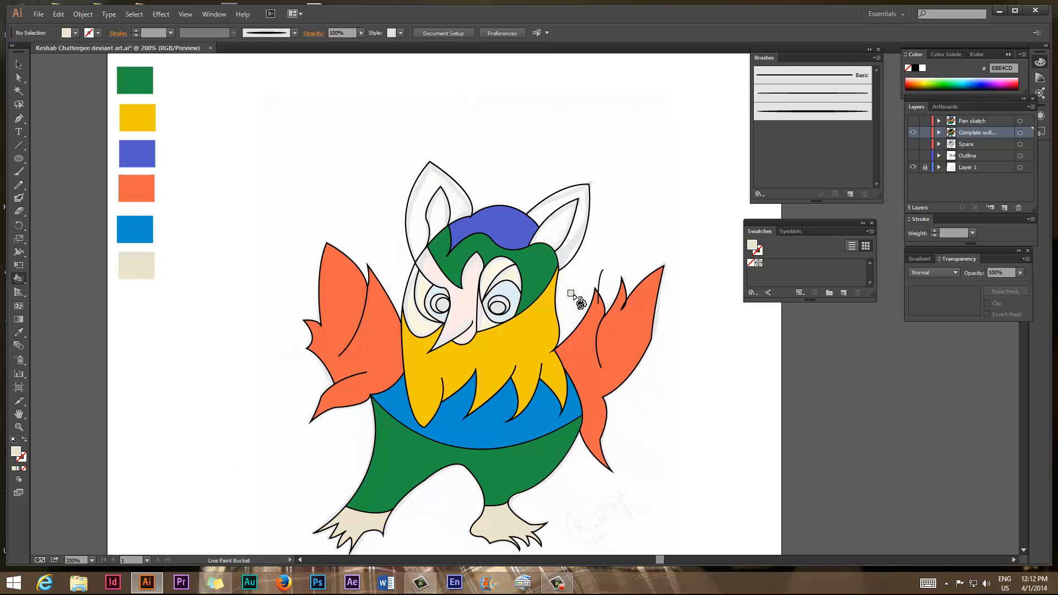
click(577, 242)
click(416, 225)
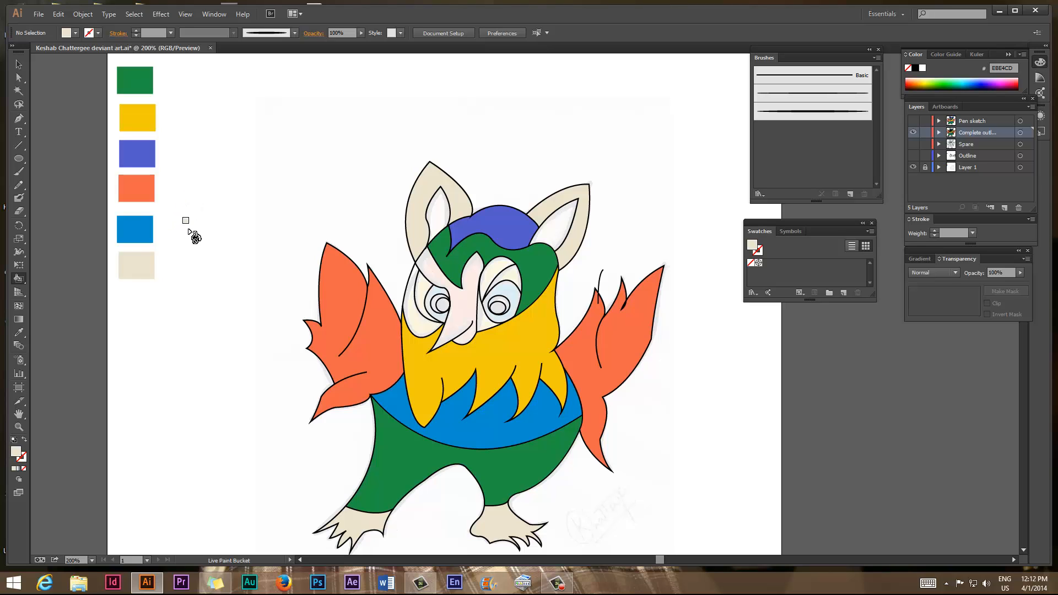
Step: Sample the blue colour square and fill the irises of both eyes with it
key(i)
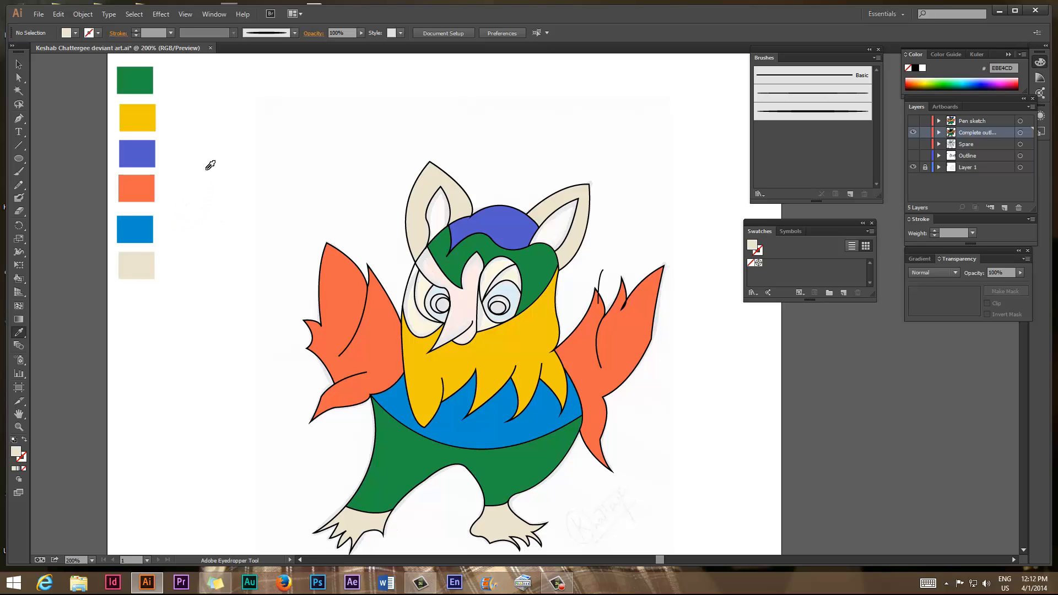
click(144, 231)
key(k)
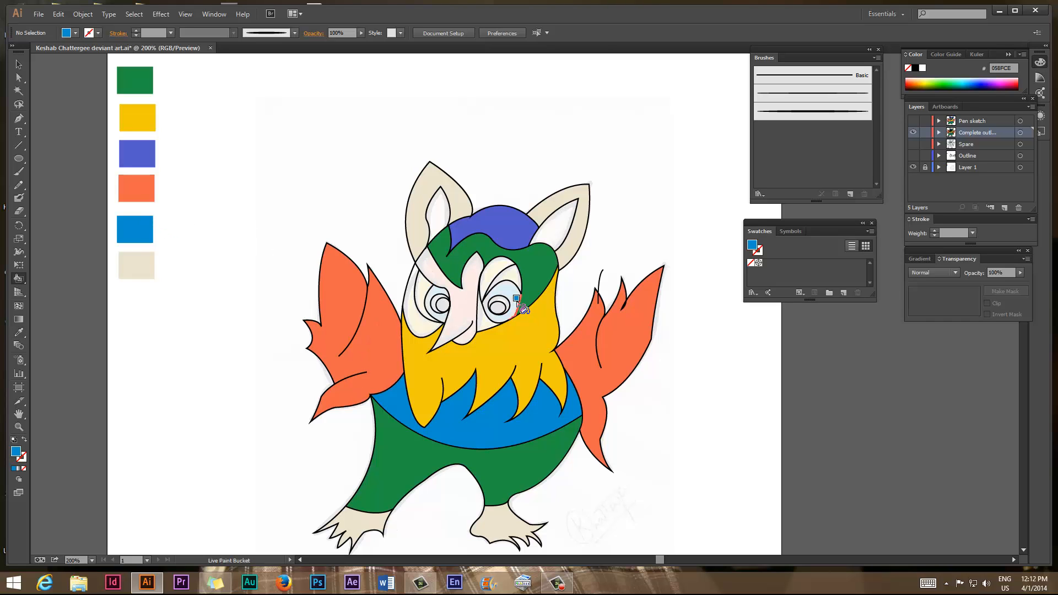
click(518, 304)
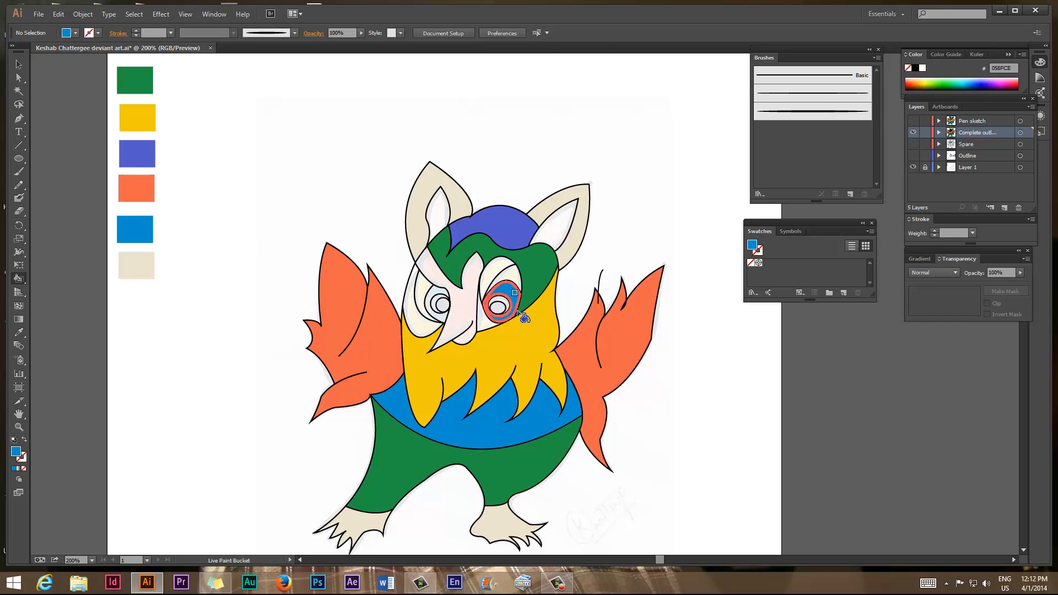
click(443, 307)
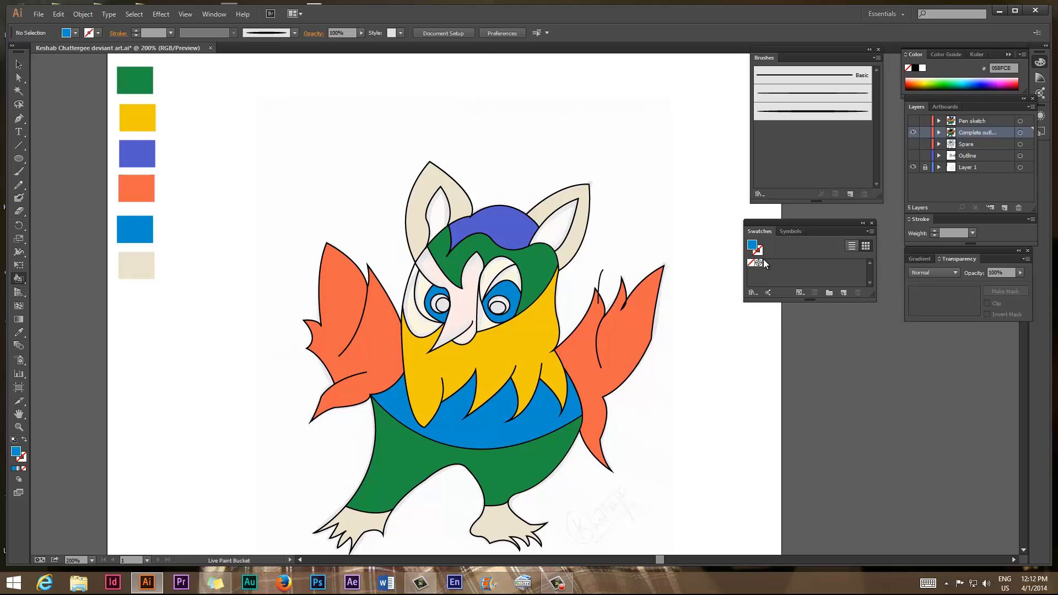
Step: Check the eye colours in the scanned drawing, then fill the areas around both eyes with the sampled yellow
click(913, 133)
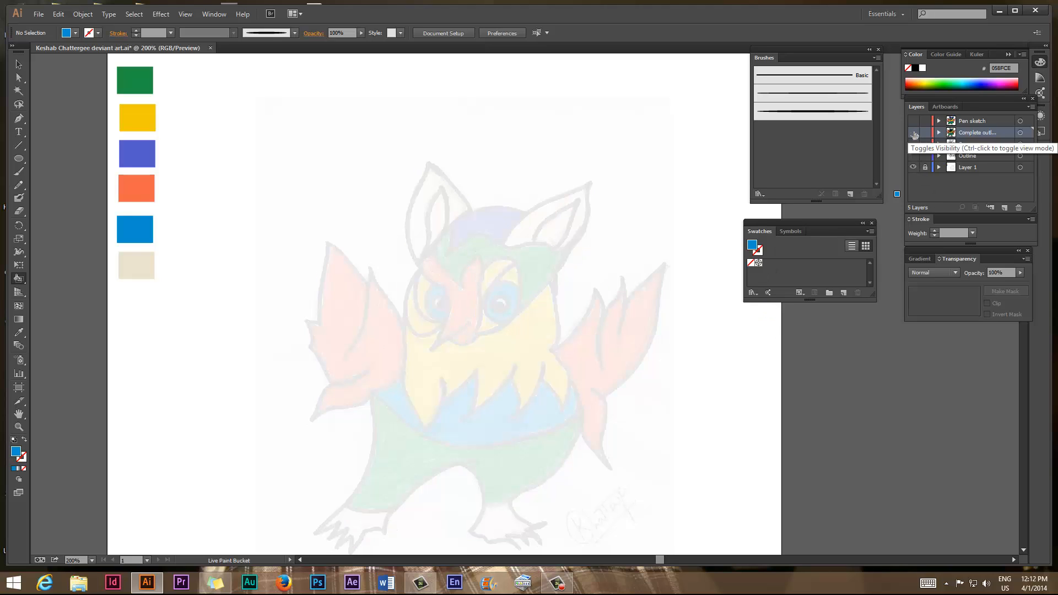
click(913, 133)
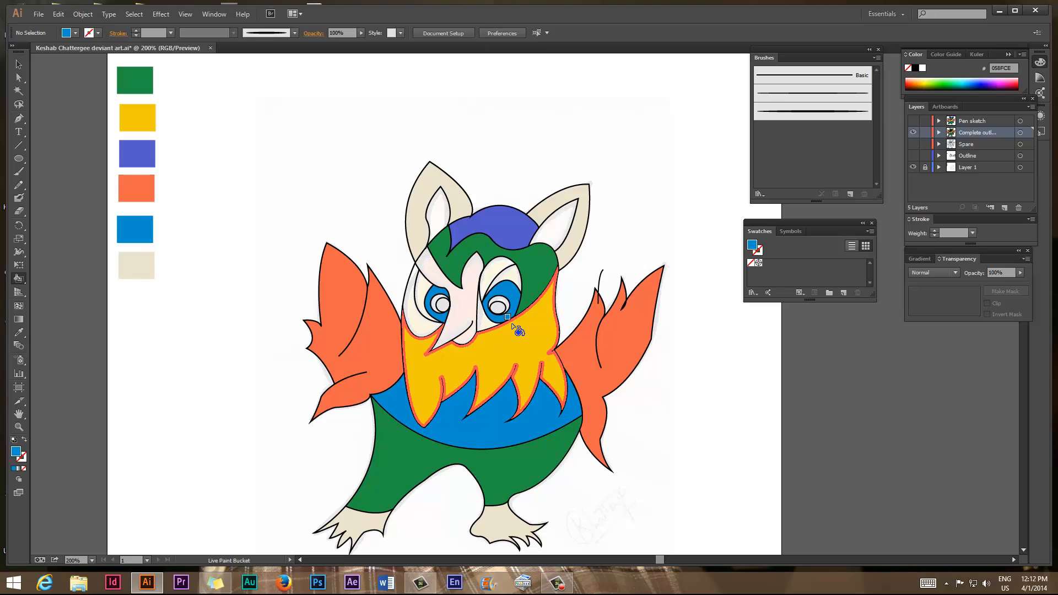
key(i)
click(142, 121)
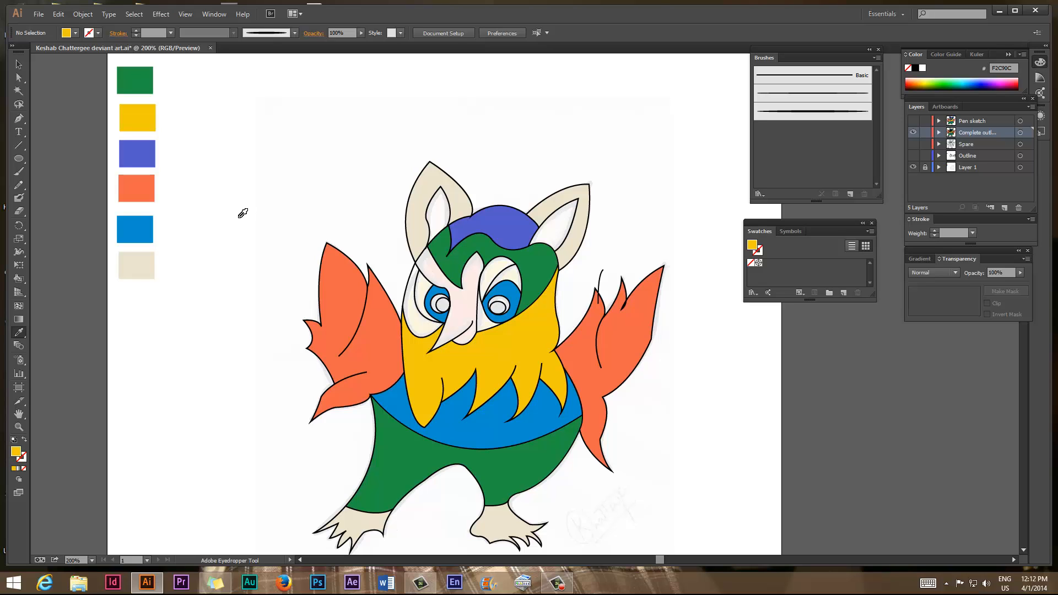
key(k)
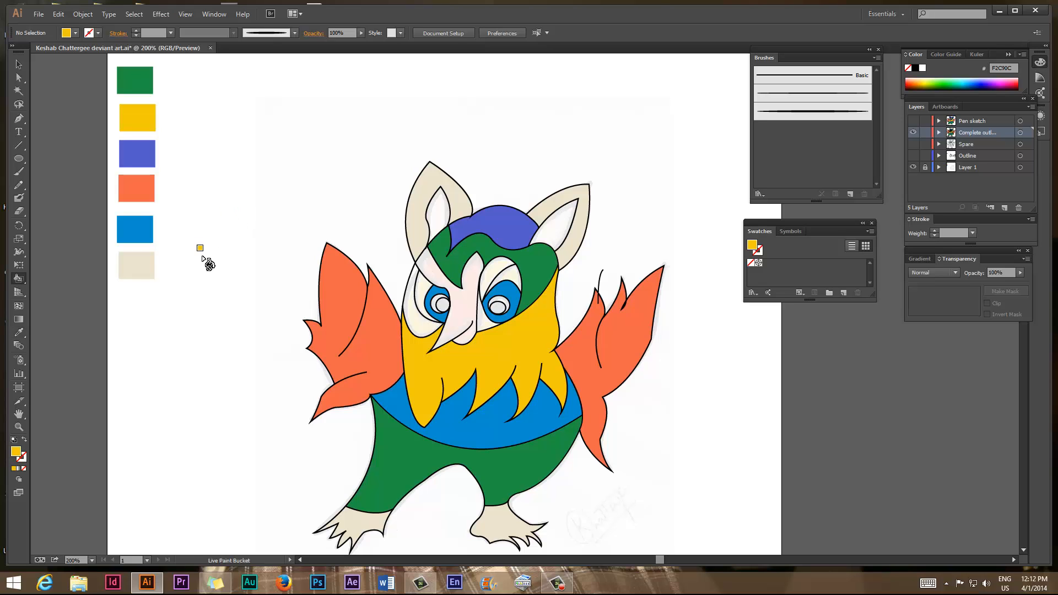
click(418, 329)
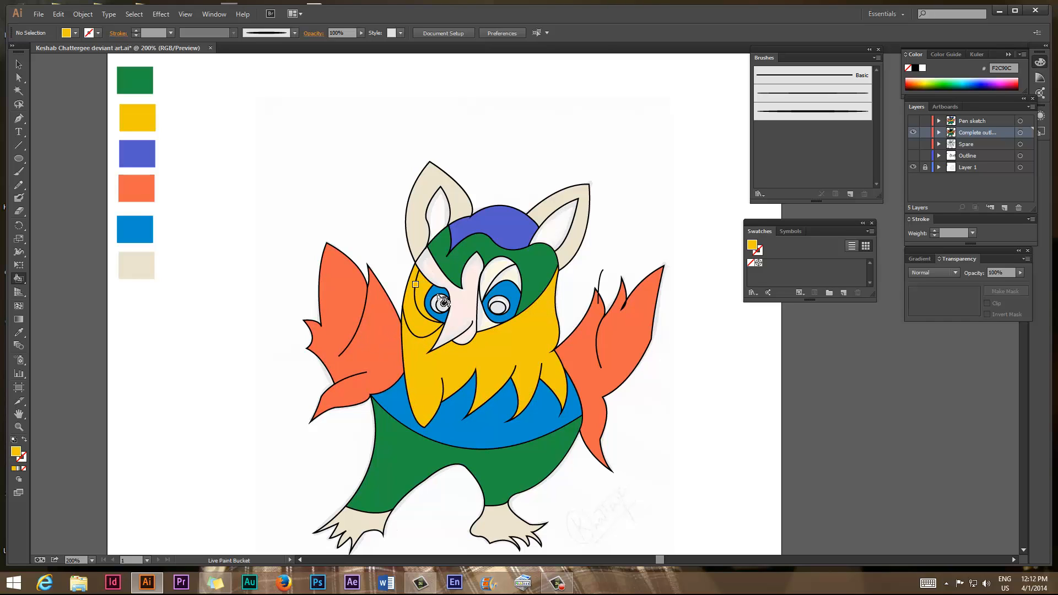
click(499, 274)
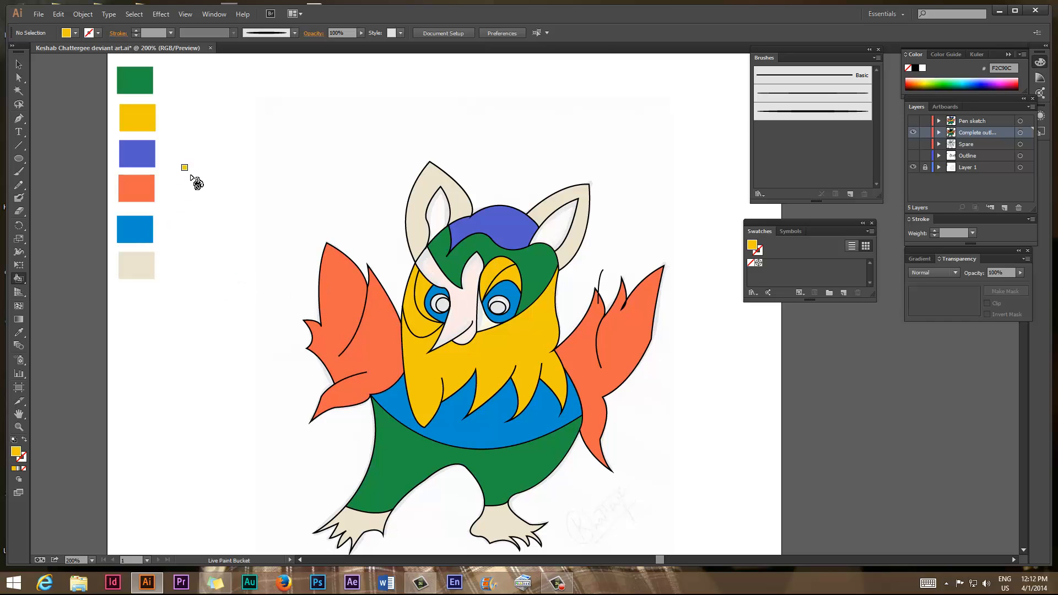
Step: Check the beak colour in the scanned drawing, then fill the beak and brow shape with the sampled orange
click(913, 132)
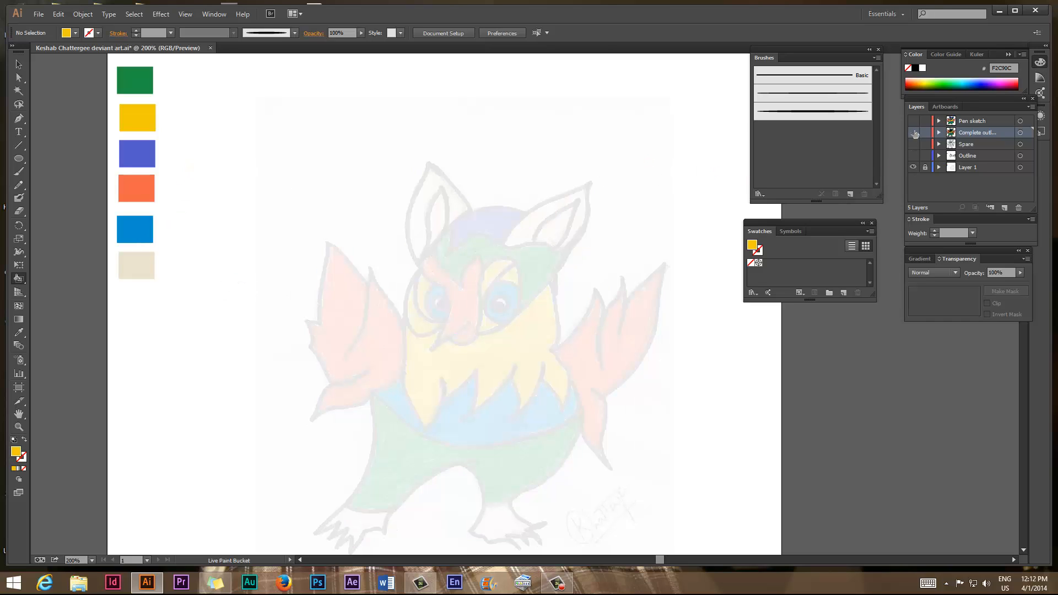
click(913, 132)
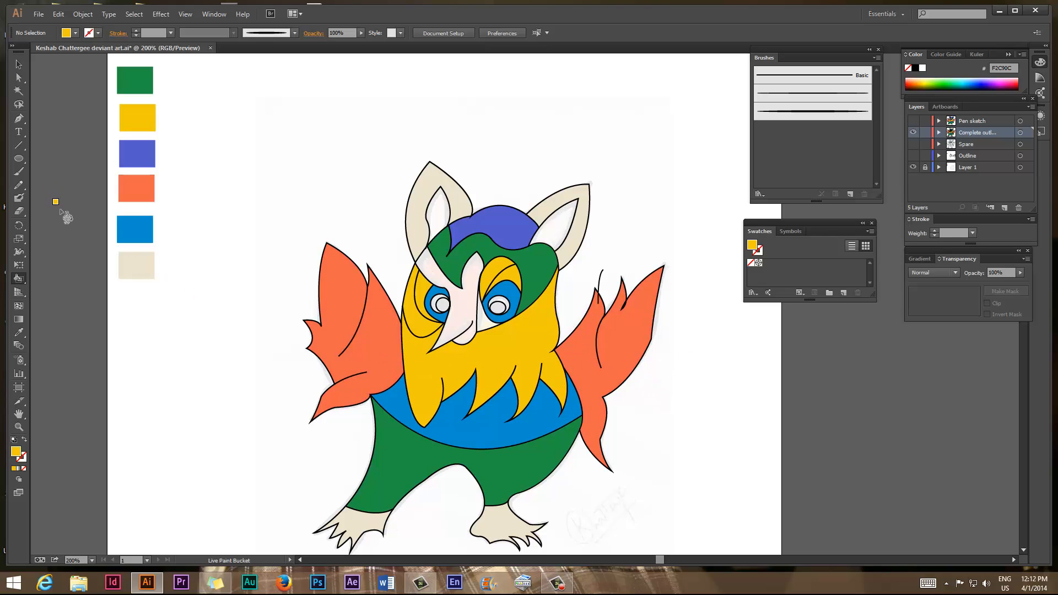
key(i)
click(137, 190)
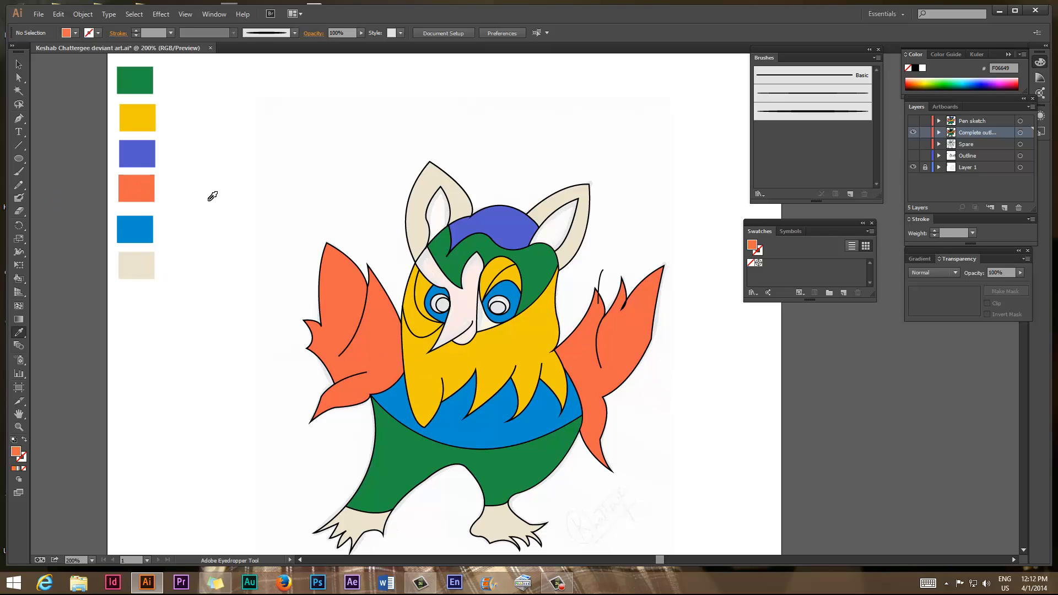
key(k)
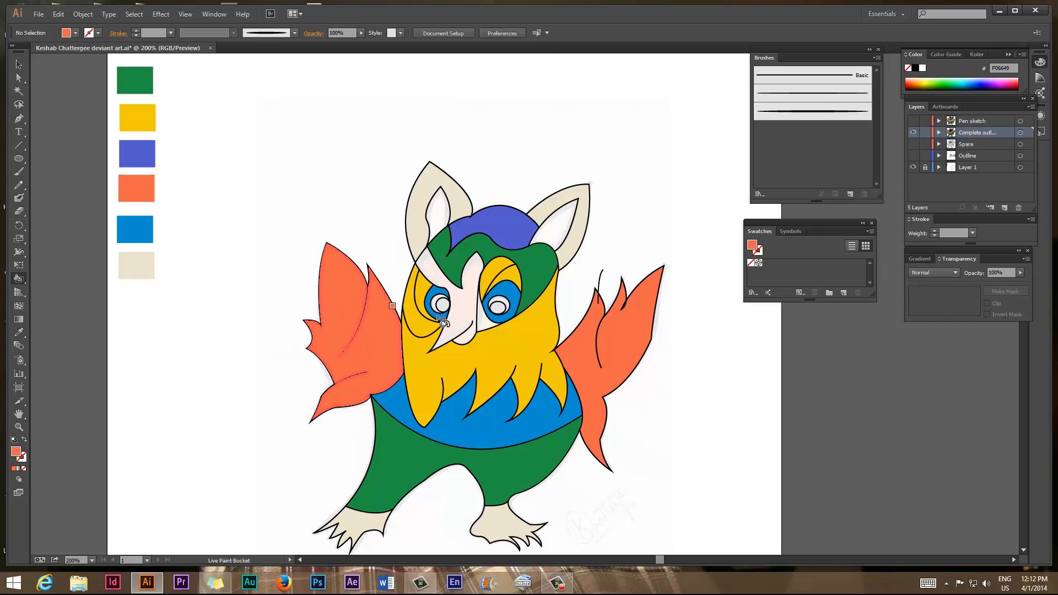
click(468, 325)
click(470, 328)
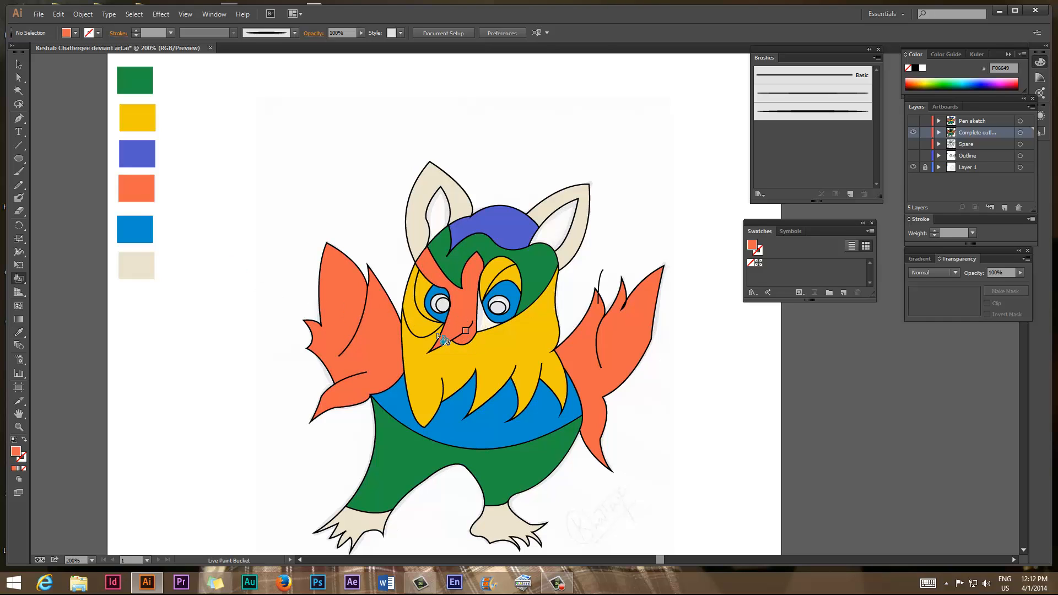
Step: Sample the yellow colour square for the small gap beside the beak below the right-hand eye and finish painting
key(i)
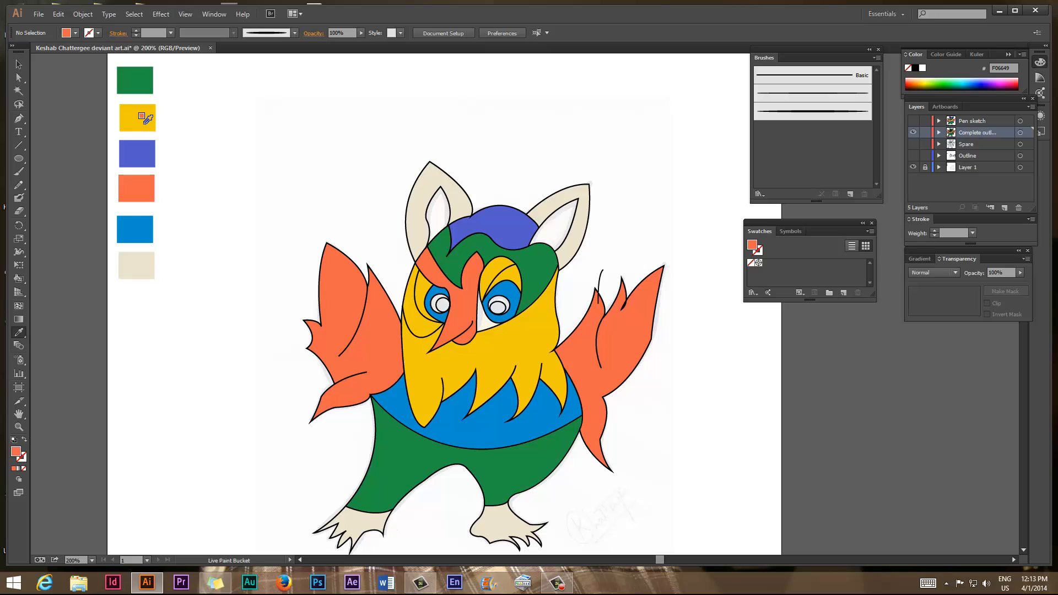
click(140, 119)
key(v)
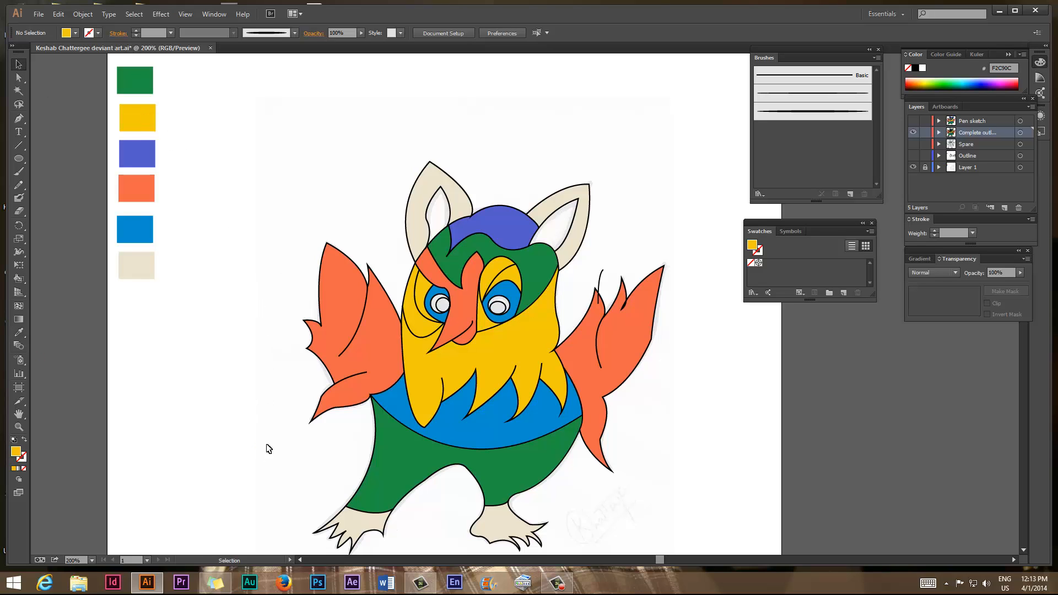
Step: Hide the coloured owl layer, then unlock Layer 1 and move the scanned drawing diagonally down from its traced position
key(space)
drag(267, 446, 257, 369)
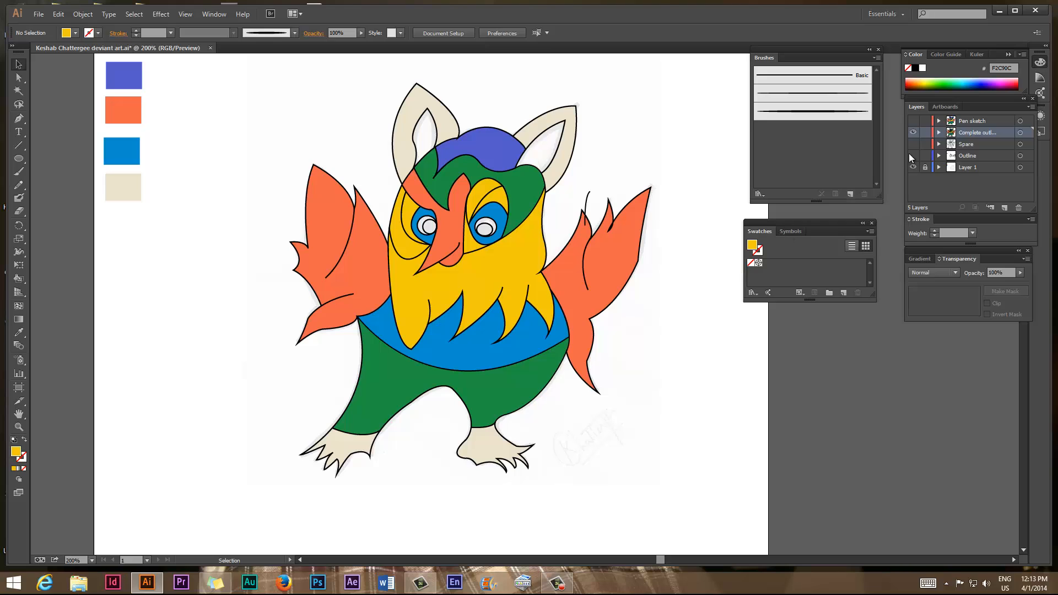
click(913, 132)
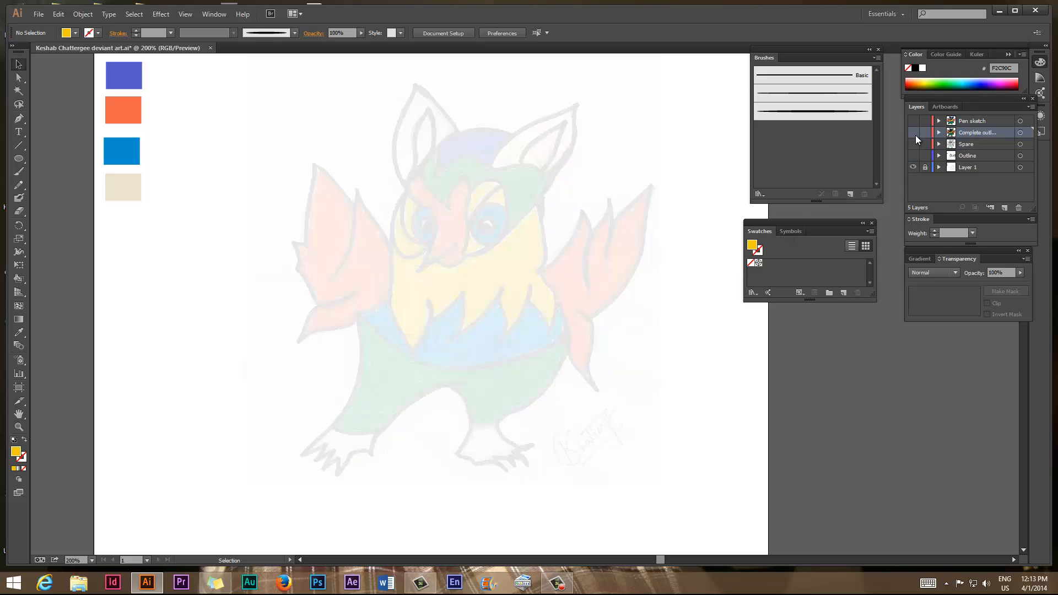
click(963, 168)
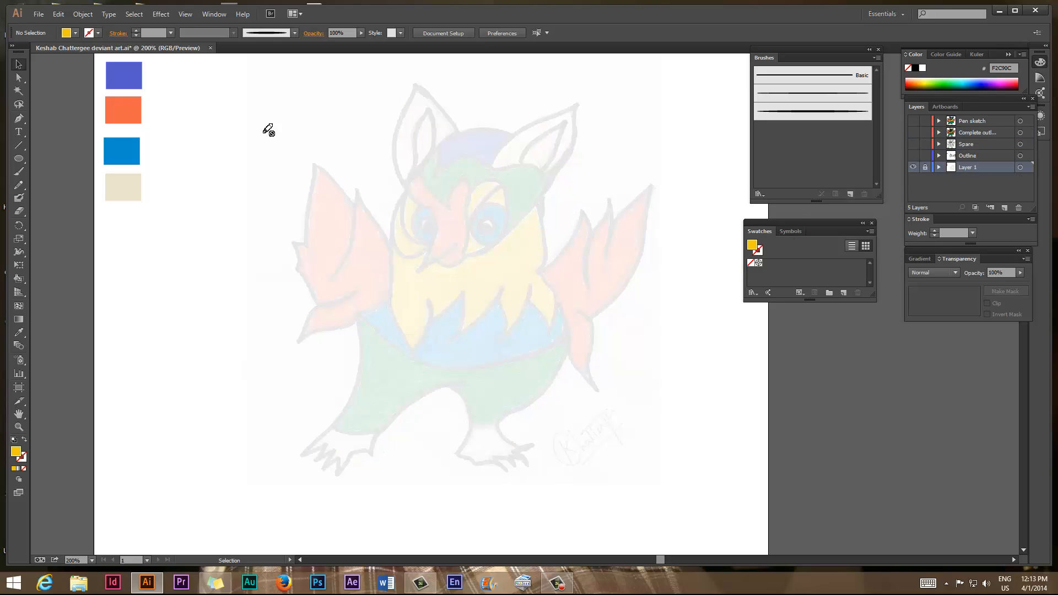
click(926, 168)
drag(322, 187, 396, 242)
Step: Set the scanned drawing's opacity to 100%, then show the coloured owl layer and hide Layer 1
click(1019, 272)
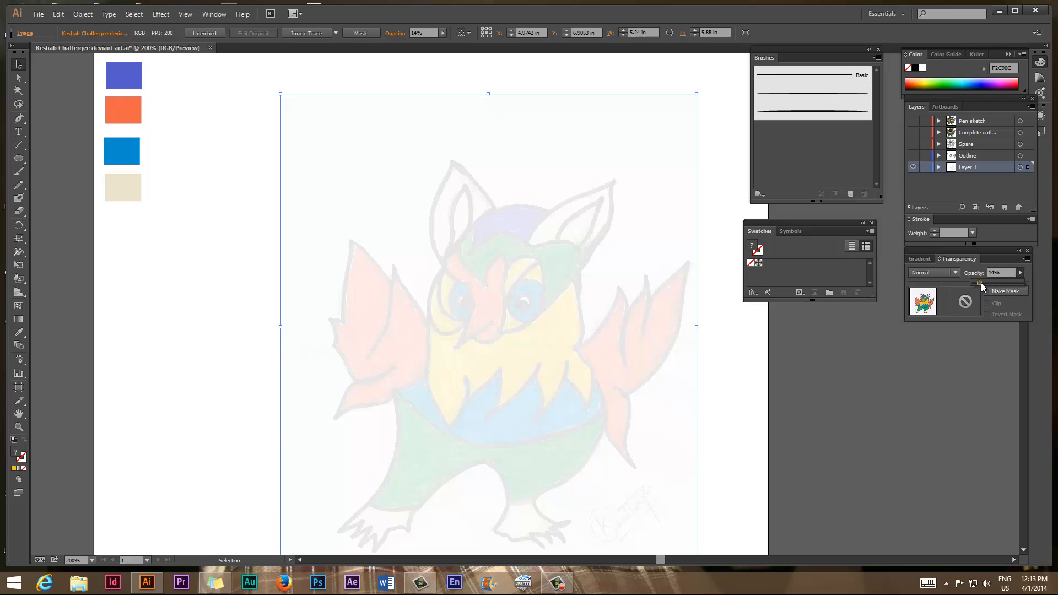
drag(1040, 290, 1039, 291)
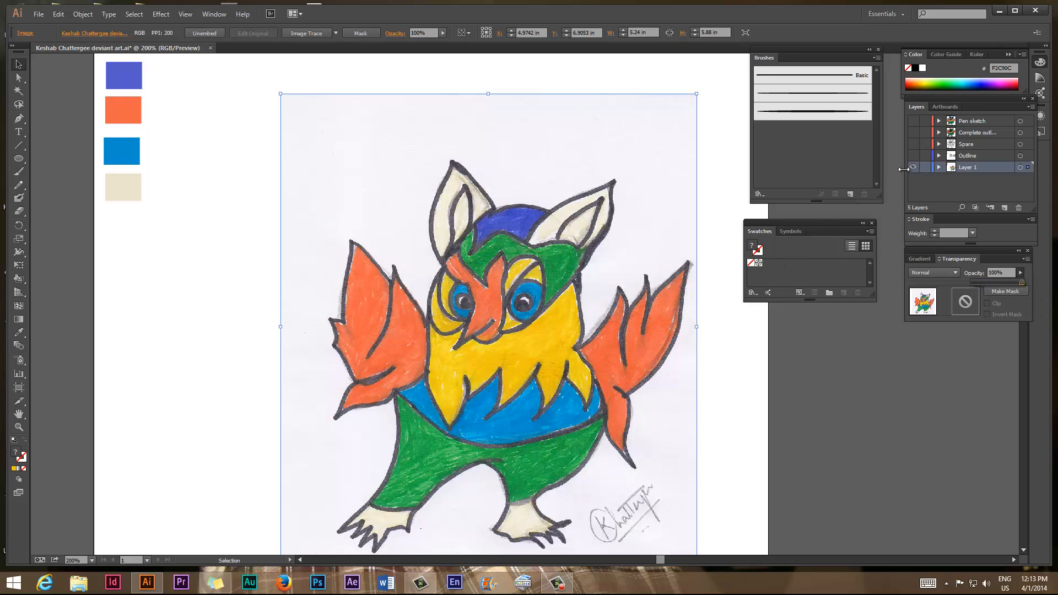
click(913, 132)
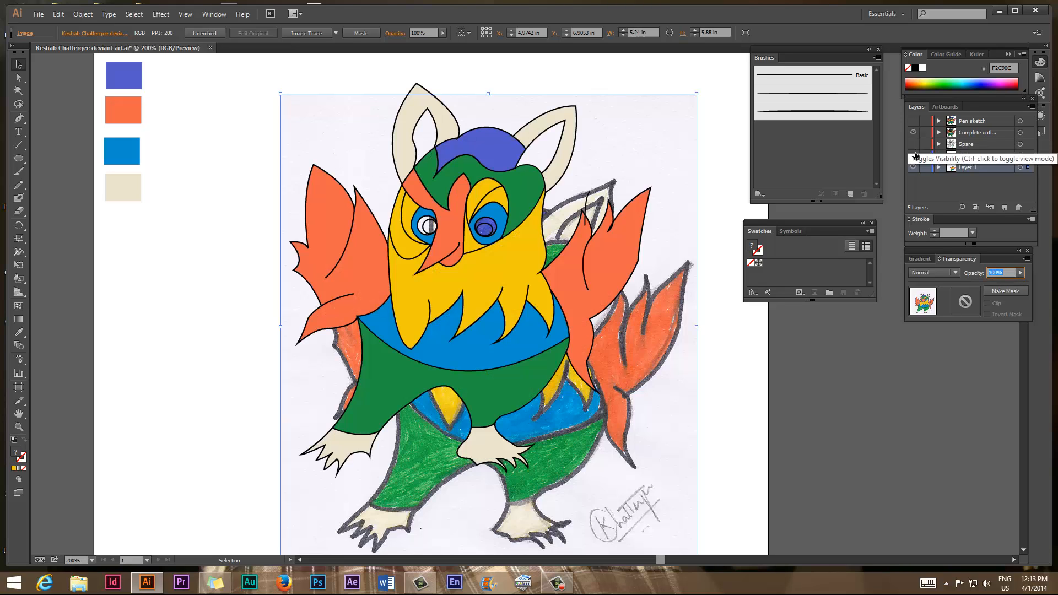
click(913, 168)
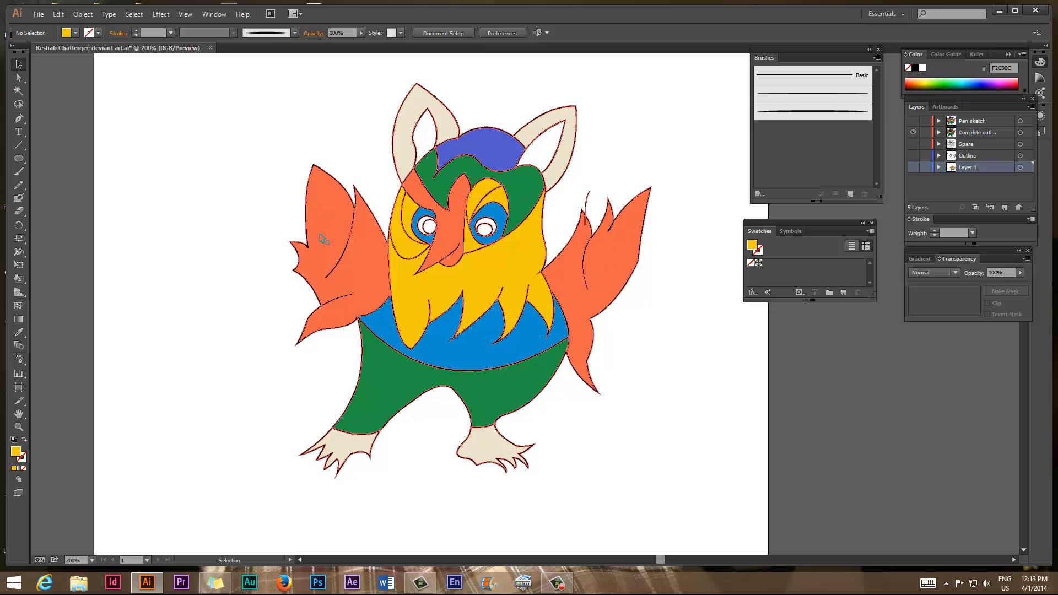
Step: Fill the pupils of both eyes with black using the Live Paint Bucket
key(k)
click(429, 226)
click(484, 227)
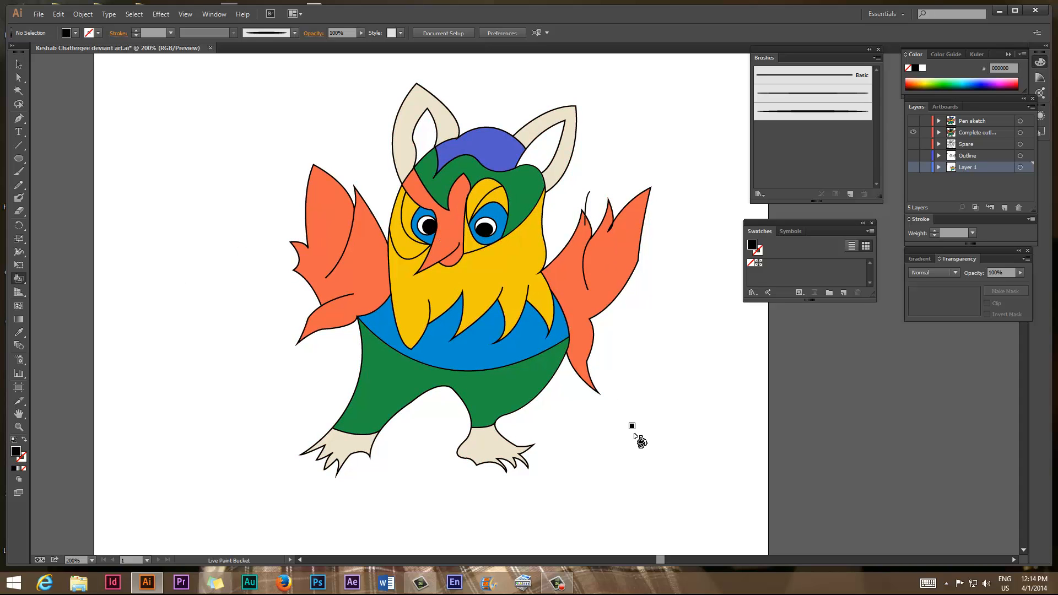
Step: Try scaling the whole owl artwork down proportionally to about 1.3 by 1.4 inches and back up
key(v)
key(ctrl+a)
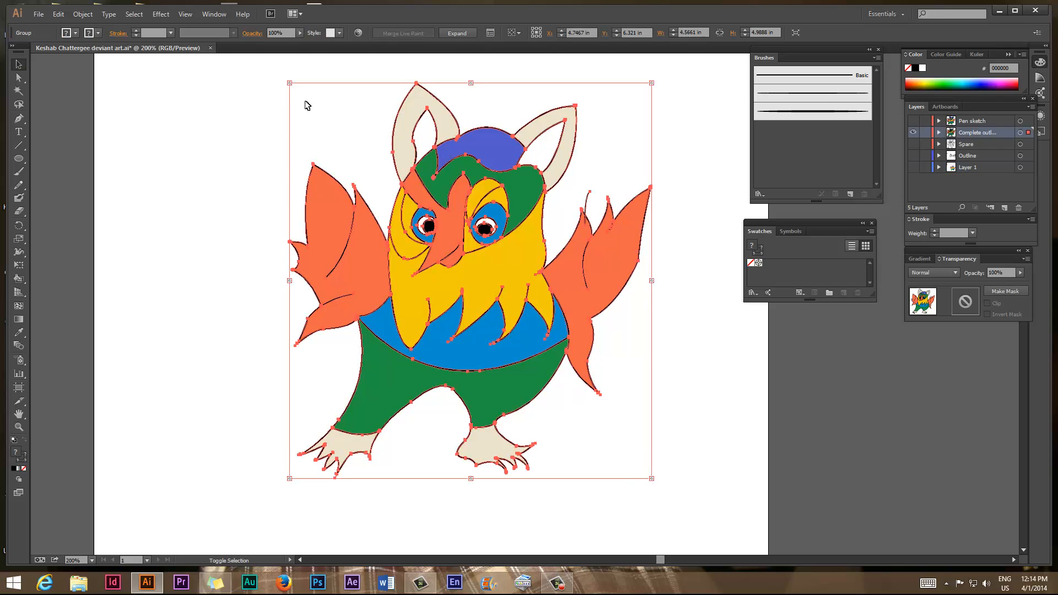
drag(288, 83, 459, 315)
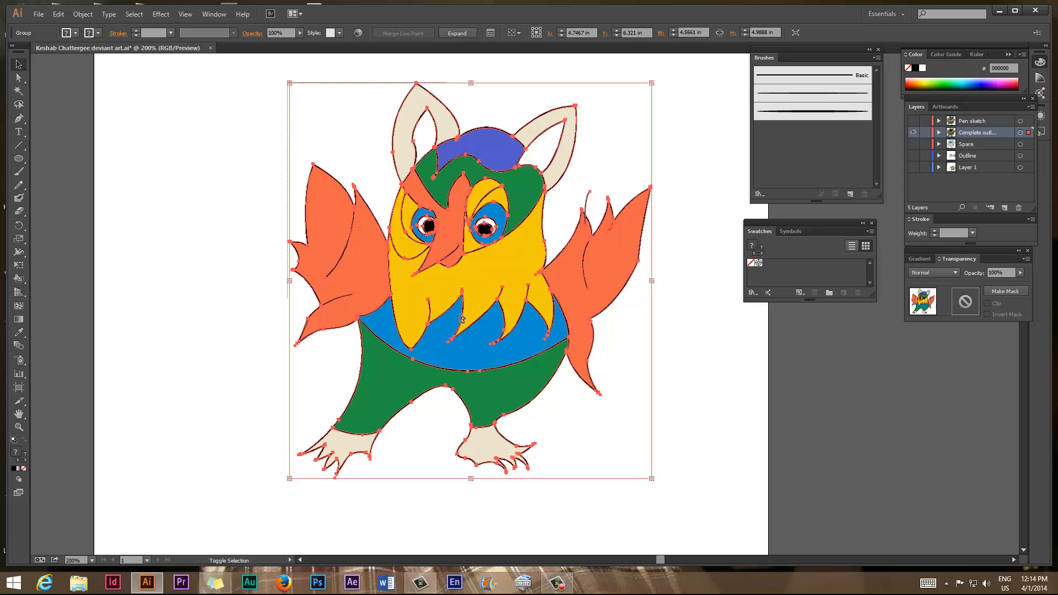
drag(289, 83, 549, 364)
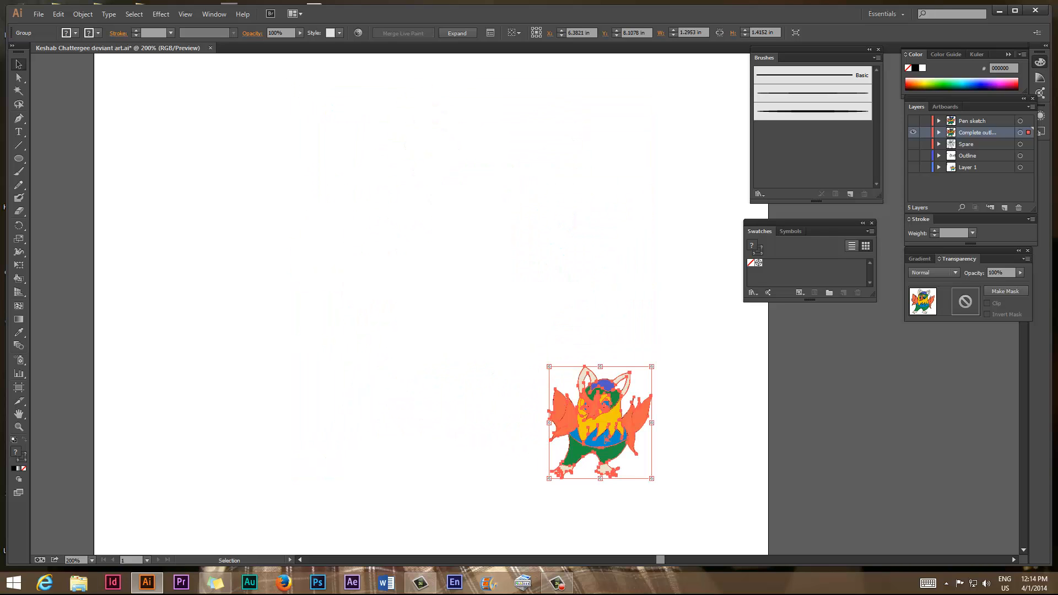
click(720, 438)
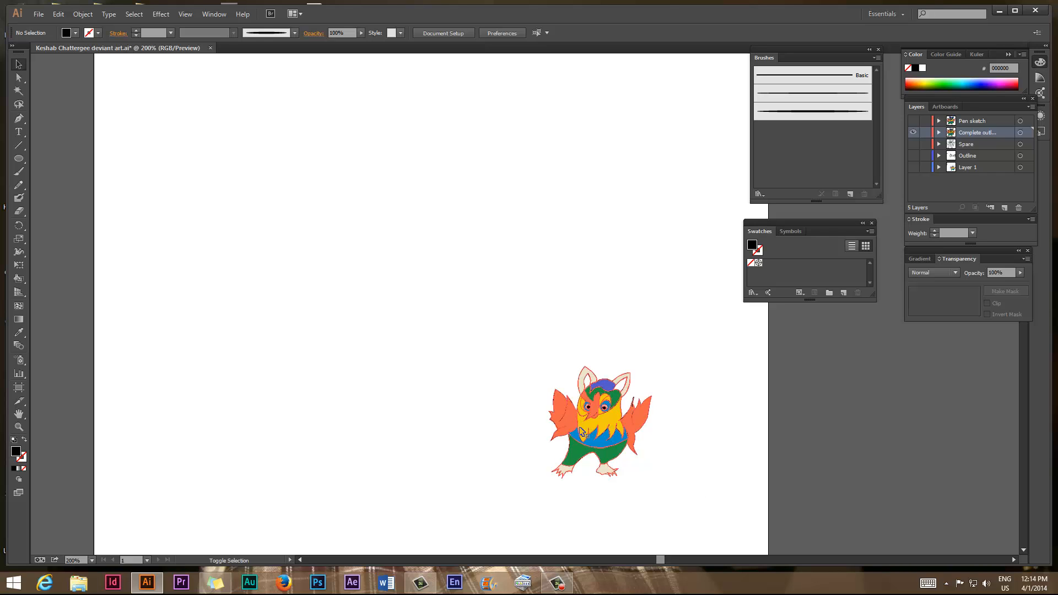
drag(503, 356, 700, 487)
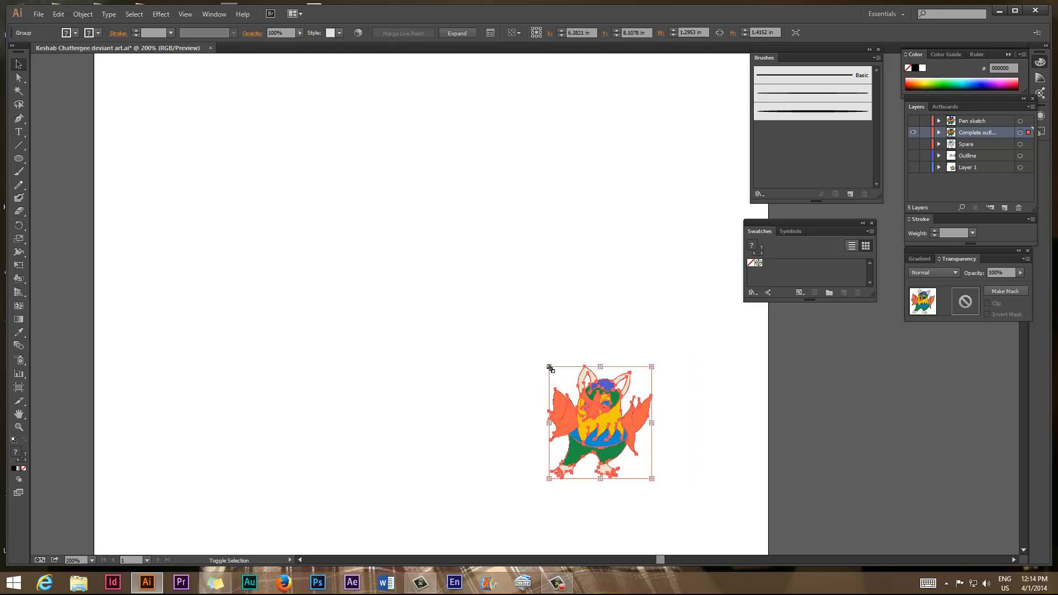
drag(548, 366, 541, 354)
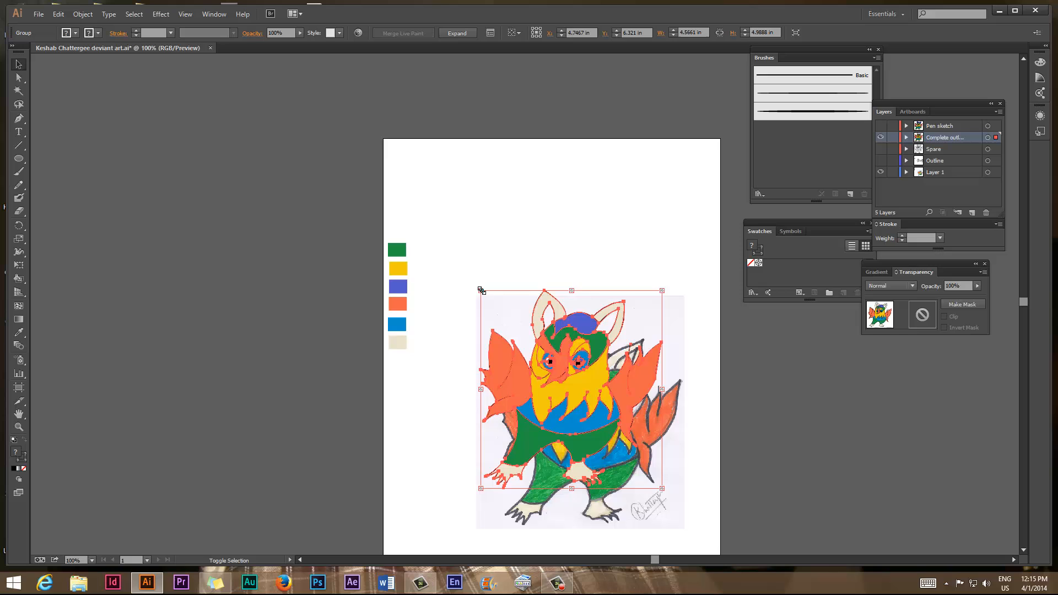
Step: Enlarge the whole vector owl proportionally to about 7.75 by 8.46 inches, then hide Layer 1 and deselect the artwork
drag(481, 290, 394, 109)
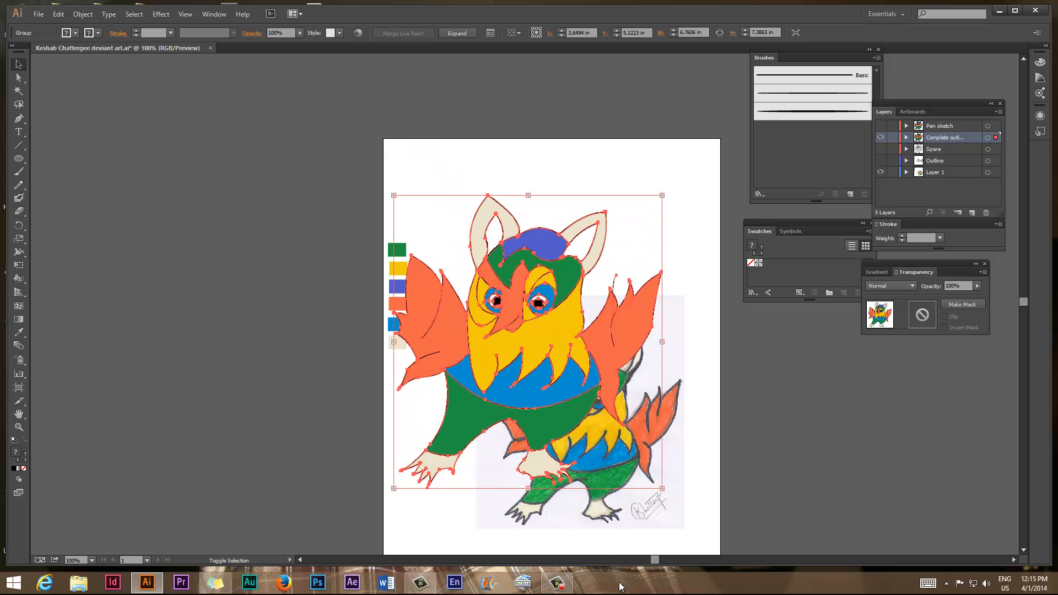
drag(661, 488, 701, 550)
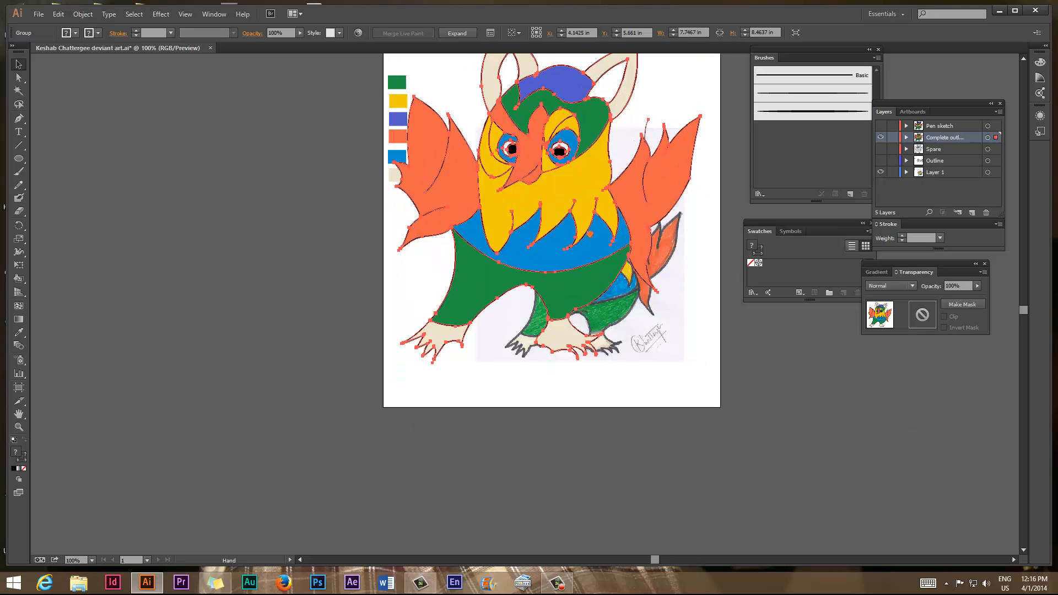
drag(598, 189, 565, 299)
click(880, 171)
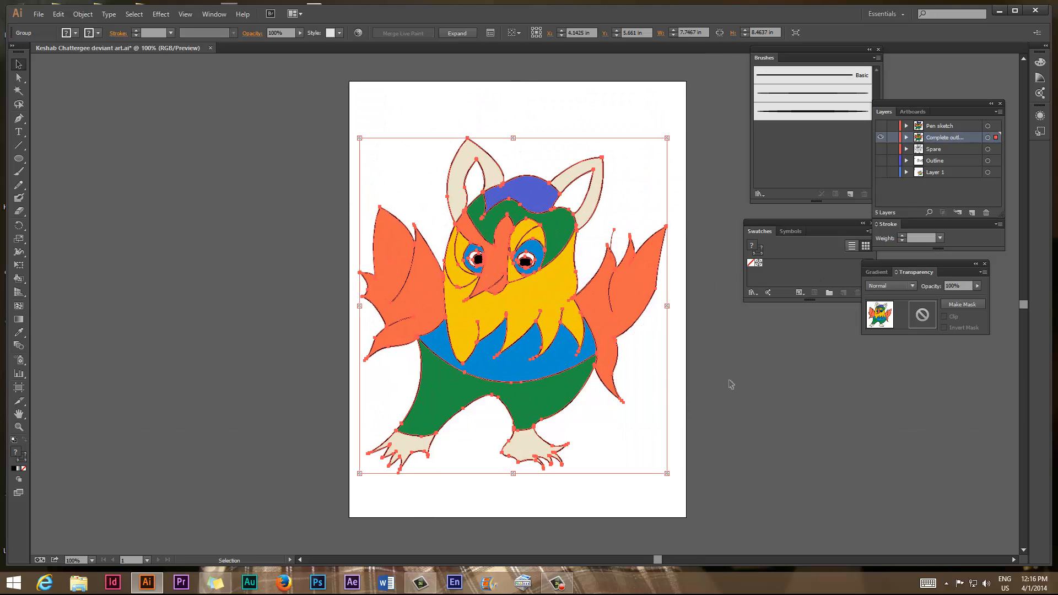
click(683, 392)
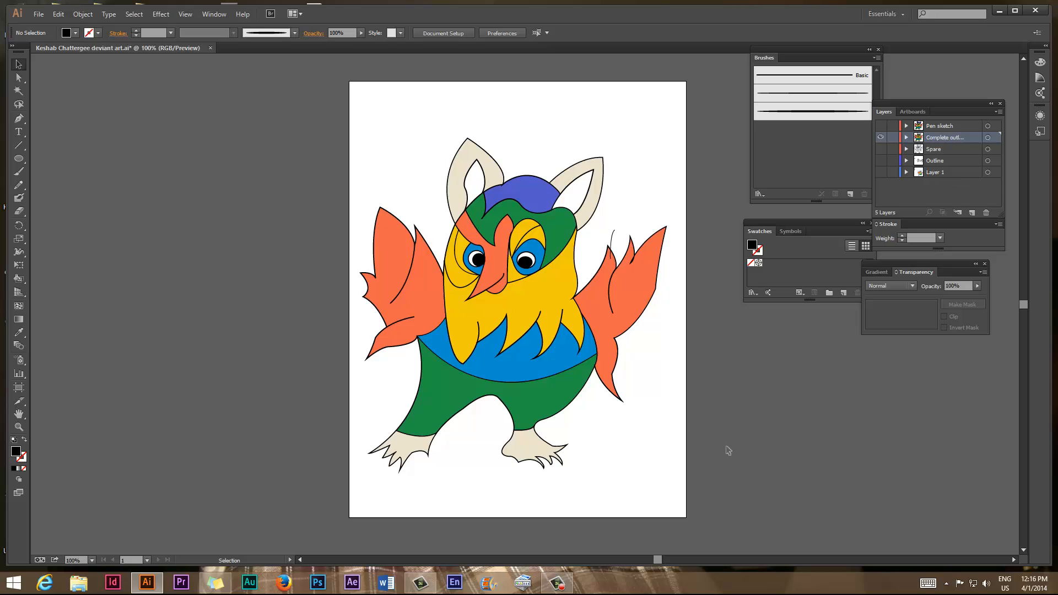